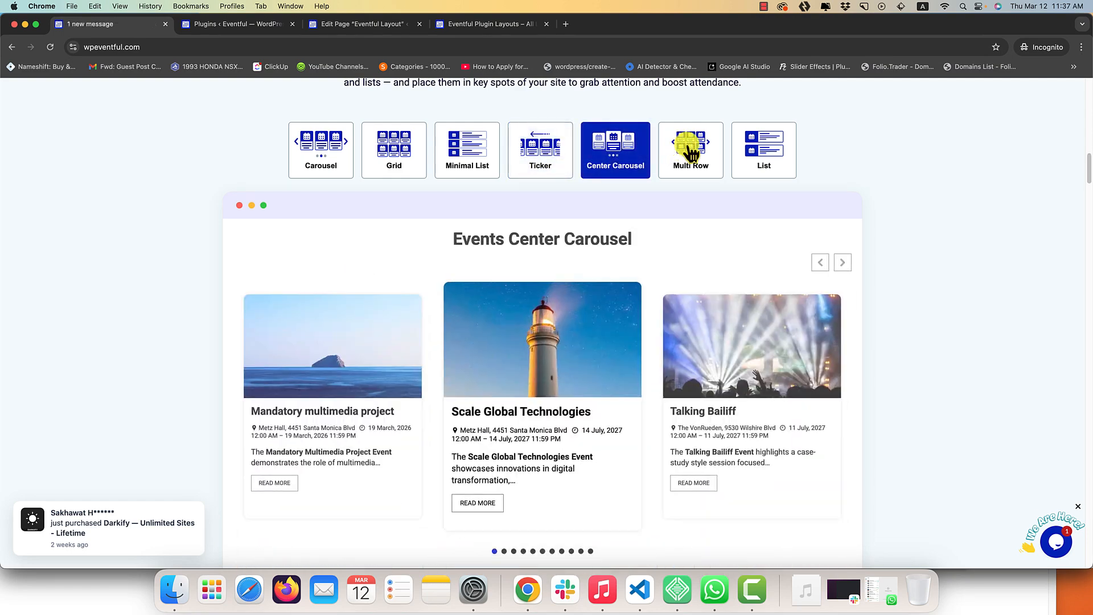
Preview the Multi Row, List and Grid event layouts in the website's layout demo.
{"action": "left_click", "coordinate": [690, 151]}
{"action": "left_click", "coordinate": [764, 153]}
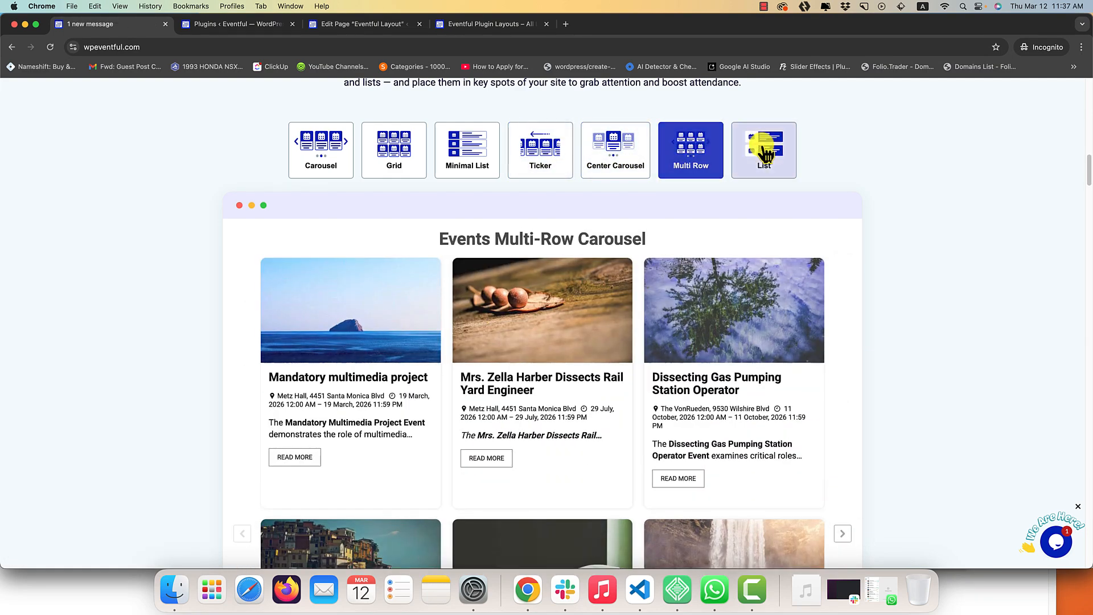
{"action": "left_click", "coordinate": [395, 150]}
Examine the Eventful Pro entry in the WordPress site's installed plugins list.
{"action": "left_click", "coordinate": [207, 24]}
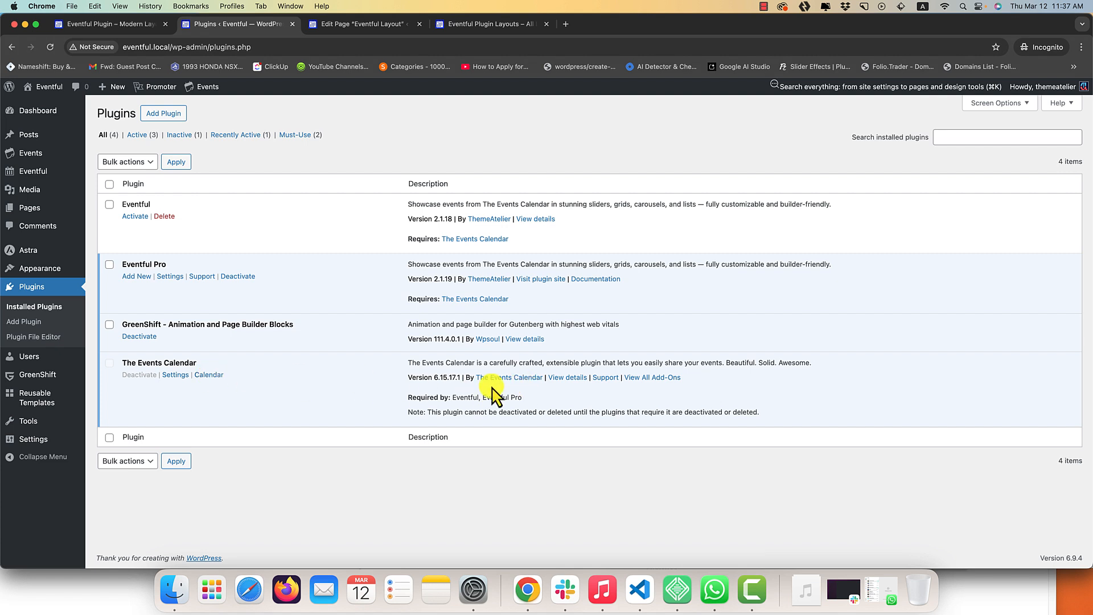
{"action": "left_click_drag", "start_coordinate": [122, 266], "coordinate": [183, 266]}
Filter the website's demo grid by the Team building events category and the Balistreri, Swift and Lindgren venue.
{"action": "left_click", "coordinate": [121, 28]}
{"action": "left_click", "coordinate": [347, 302]}
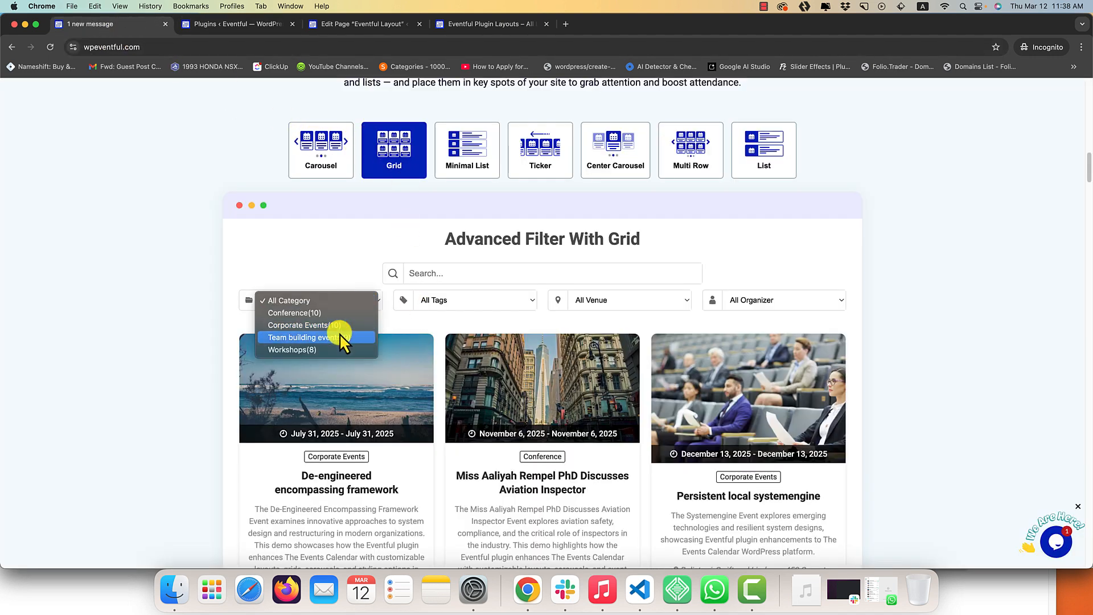
{"action": "left_click", "coordinate": [337, 325]}
{"action": "left_click", "coordinate": [337, 297]}
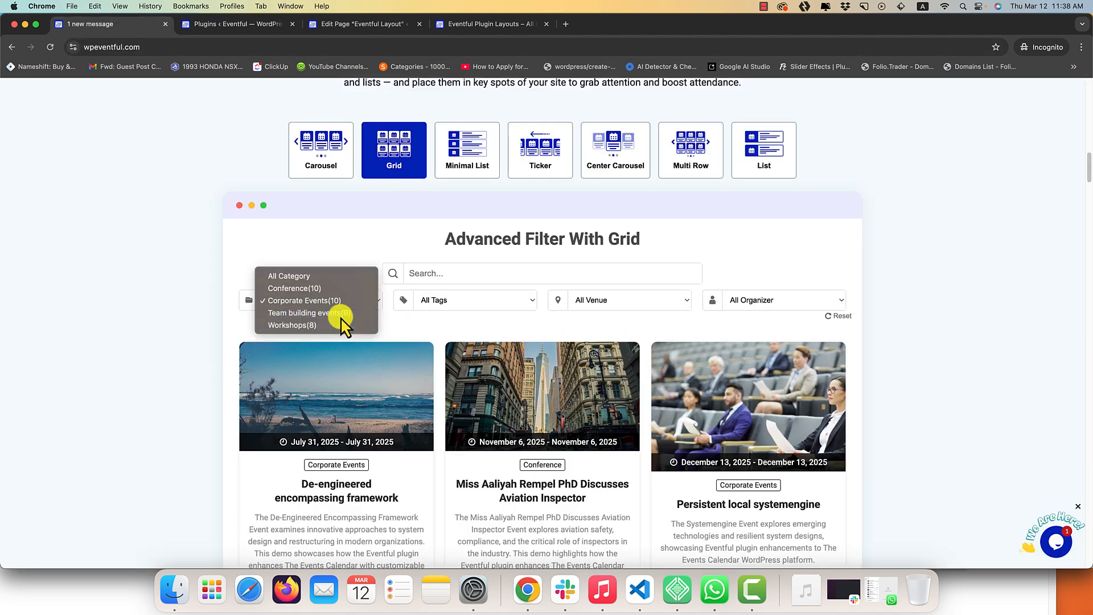
{"action": "left_click", "coordinate": [471, 307]}
{"action": "left_click", "coordinate": [612, 308]}
{"action": "left_click", "coordinate": [612, 313]}
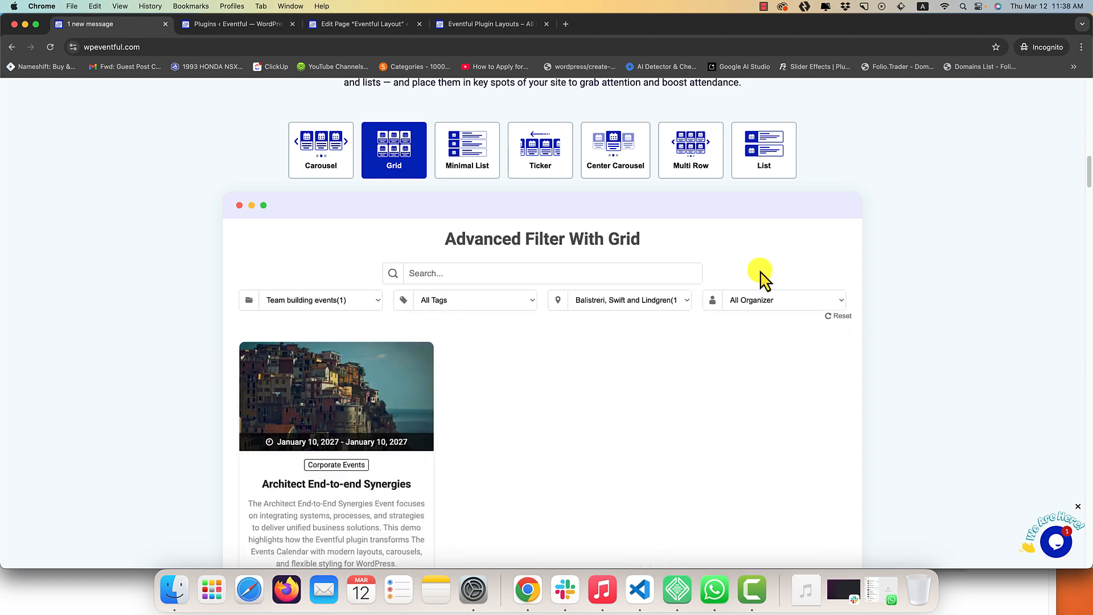
Open the list of all Eventful layouts in the WordPress admin.
{"action": "left_click", "coordinate": [225, 24]}
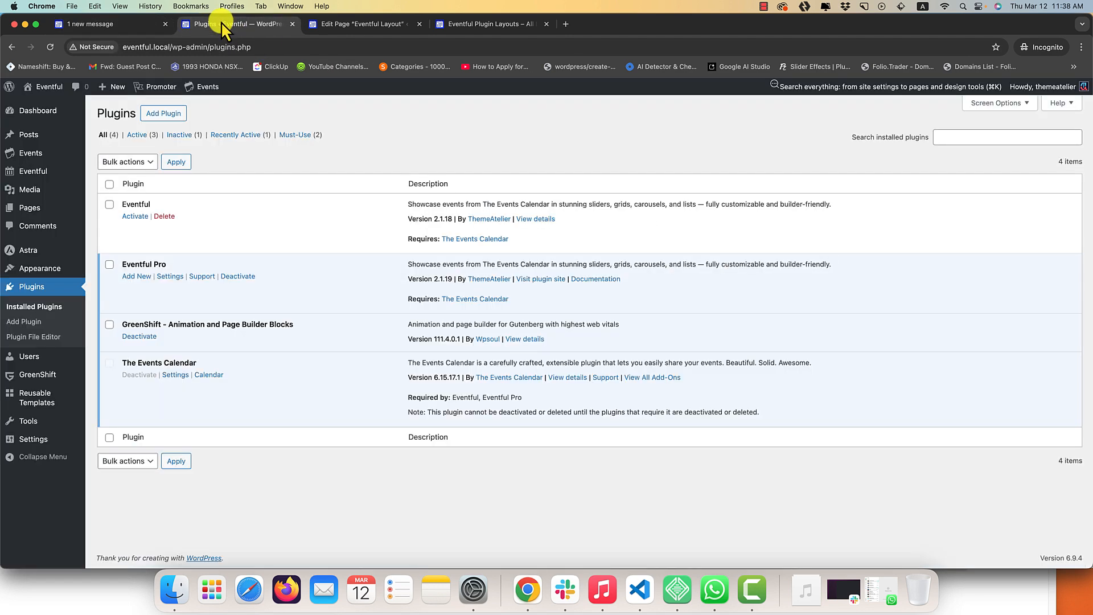
{"action": "mouse_move", "coordinate": [53, 175]}
{"action": "left_click", "coordinate": [114, 173]}
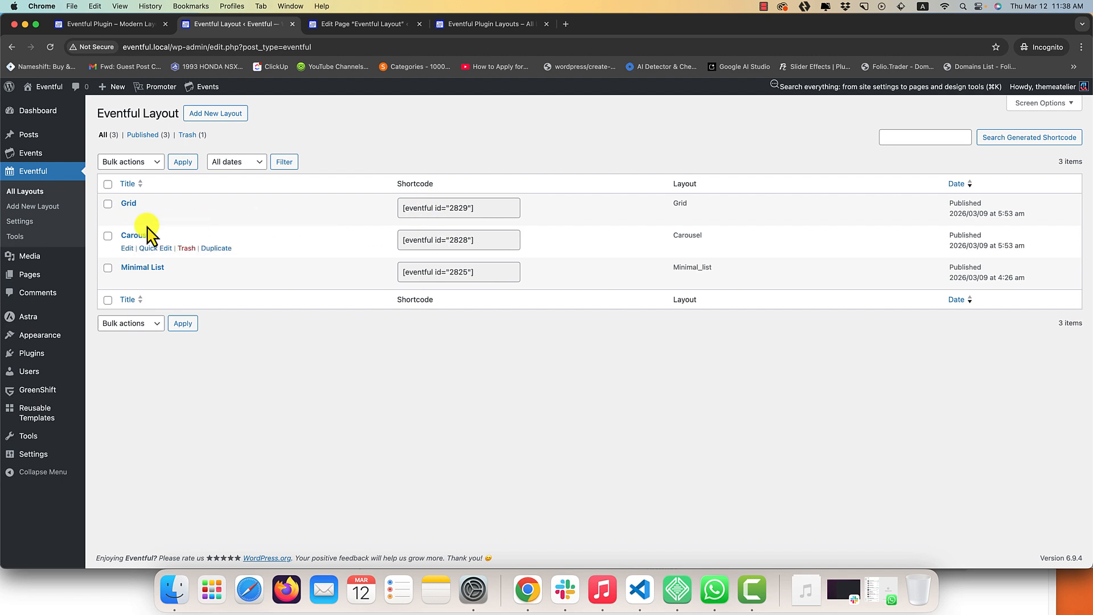
Copy the shortcodes of the Grid, Carousel and Minimal List layouts one after another.
{"action": "left_click", "coordinate": [459, 209]}
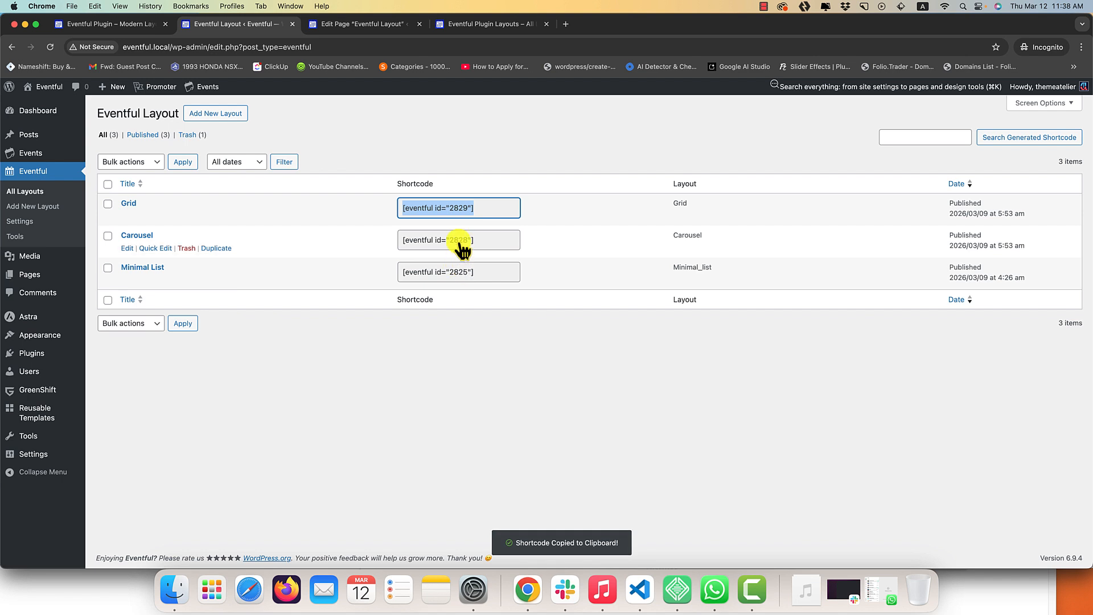
{"action": "left_click", "coordinate": [462, 244]}
{"action": "left_click", "coordinate": [461, 276]}
{"action": "left_click", "coordinate": [504, 376]}
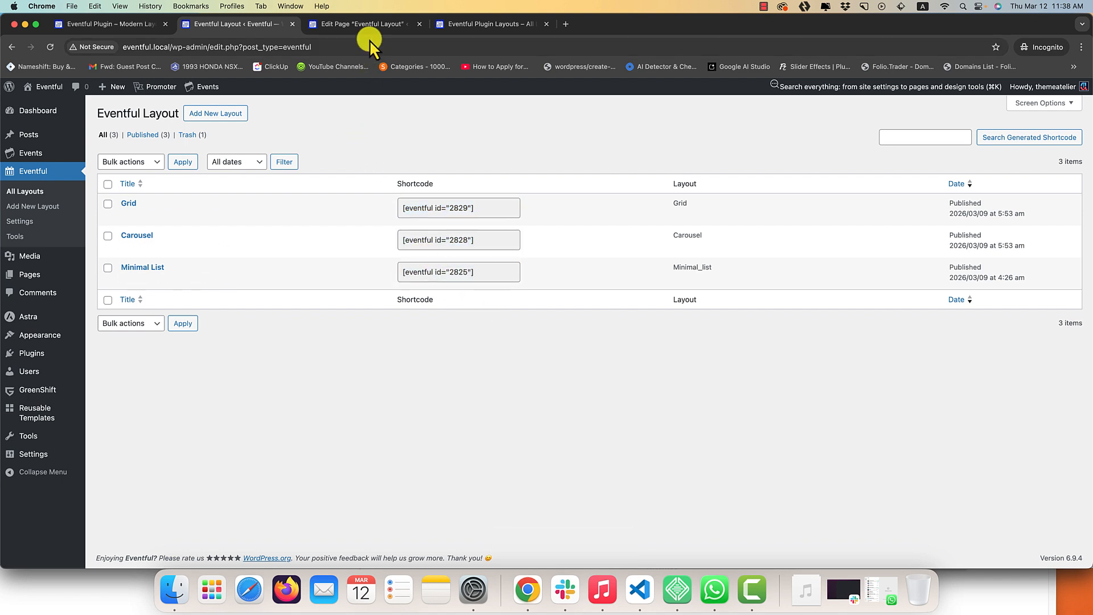
Add a new titled Eventful layout and show its live preview.
{"action": "left_click", "coordinate": [353, 26]}
{"action": "left_click", "coordinate": [234, 23]}
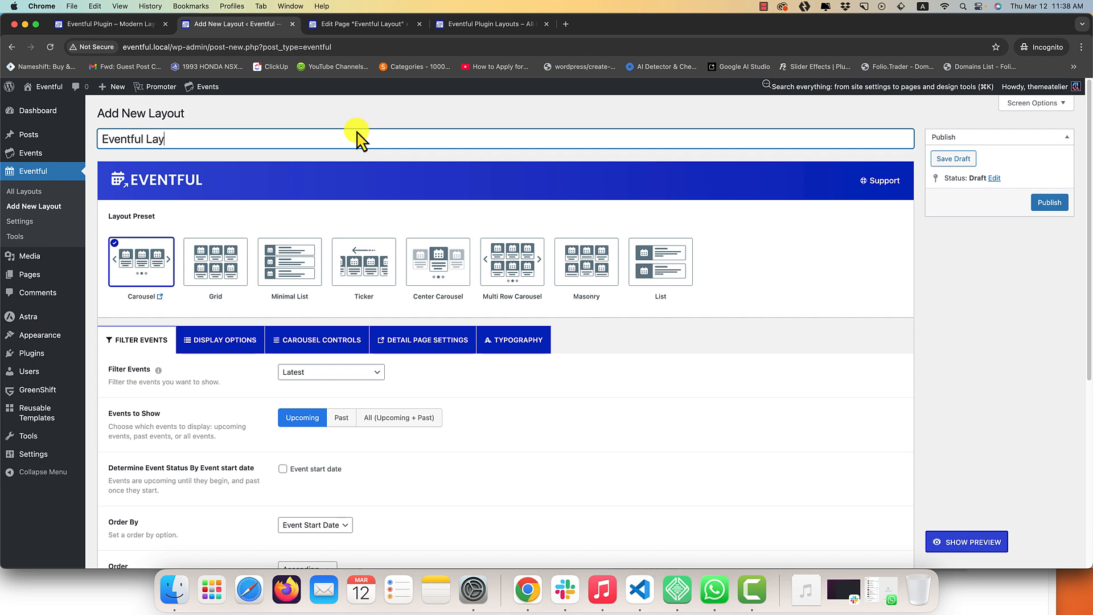
{"action": "left_click", "coordinate": [985, 548]}
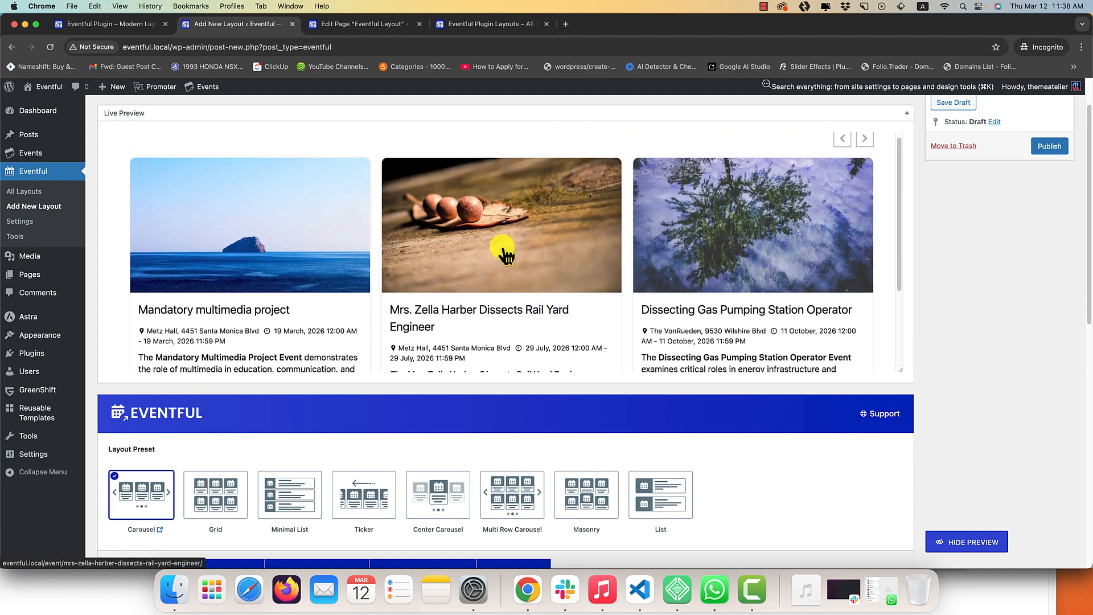
Browse the events in the live carousel preview using its pagination and slide navigation.
{"action": "scroll", "coordinate": [472, 376], "scroll_direction": "down", "scroll_amount": 3}
{"action": "left_click", "coordinate": [472, 364]}
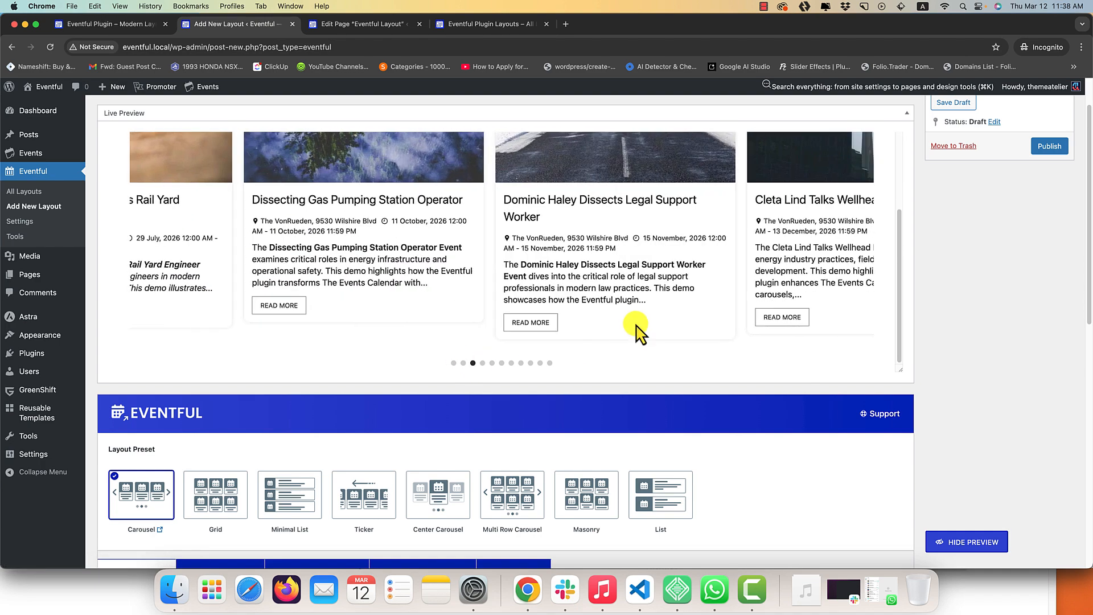
{"action": "scroll", "coordinate": [639, 326], "scroll_direction": "up", "scroll_amount": 3}
{"action": "left_click", "coordinate": [864, 147]}
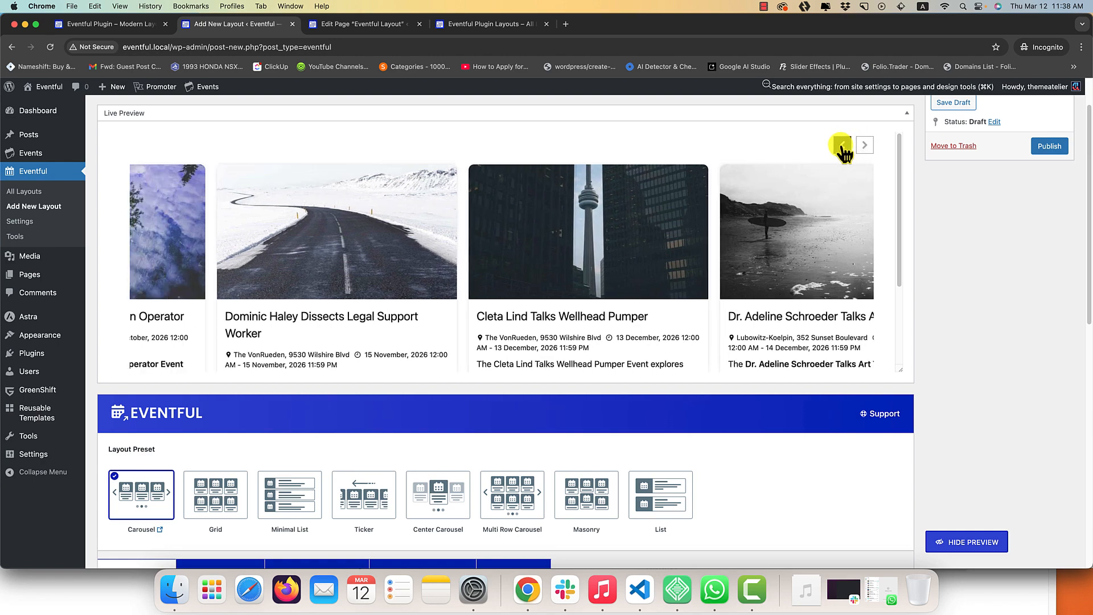
Try the Grid, Minimal List, Ticker, Center Carousel, Multi Row Carousel and Masonry presets, and end on the Carousel preset.
{"action": "scroll", "coordinate": [373, 341], "scroll_direction": "down", "scroll_amount": 5}
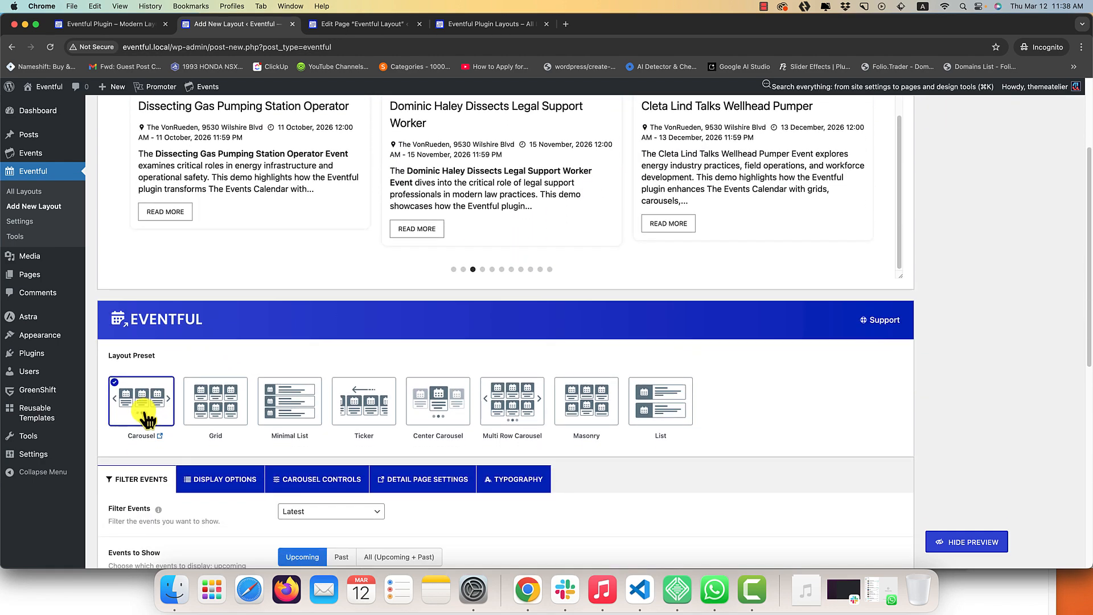
{"action": "scroll", "coordinate": [146, 399], "scroll_direction": "down", "scroll_amount": 4}
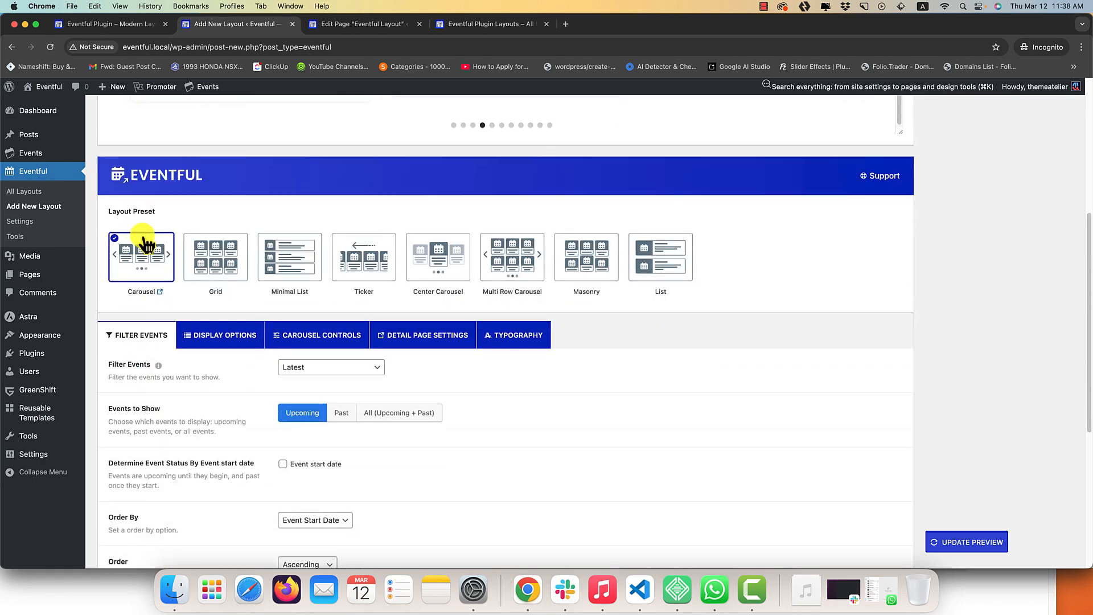
{"action": "scroll", "coordinate": [146, 243], "scroll_direction": "down", "scroll_amount": 3}
{"action": "scroll", "coordinate": [146, 214], "scroll_direction": "up", "scroll_amount": 1}
{"action": "scroll", "coordinate": [120, 190], "scroll_direction": "up", "scroll_amount": 1}
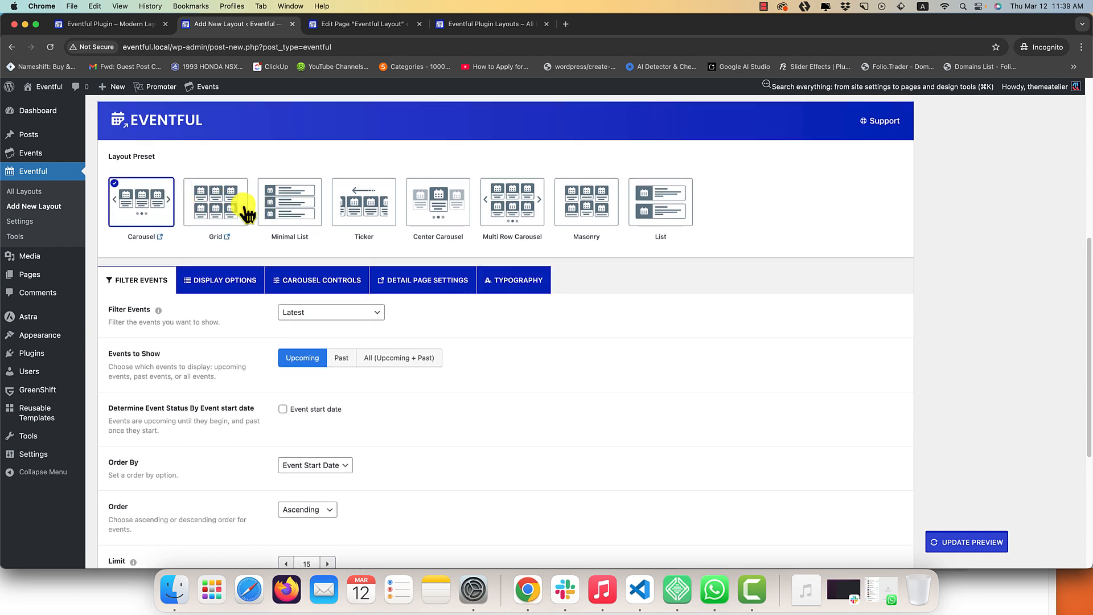
{"action": "left_click", "coordinate": [247, 214]}
{"action": "left_click", "coordinate": [288, 215]}
{"action": "left_click", "coordinate": [366, 214]}
{"action": "left_click", "coordinate": [460, 218]}
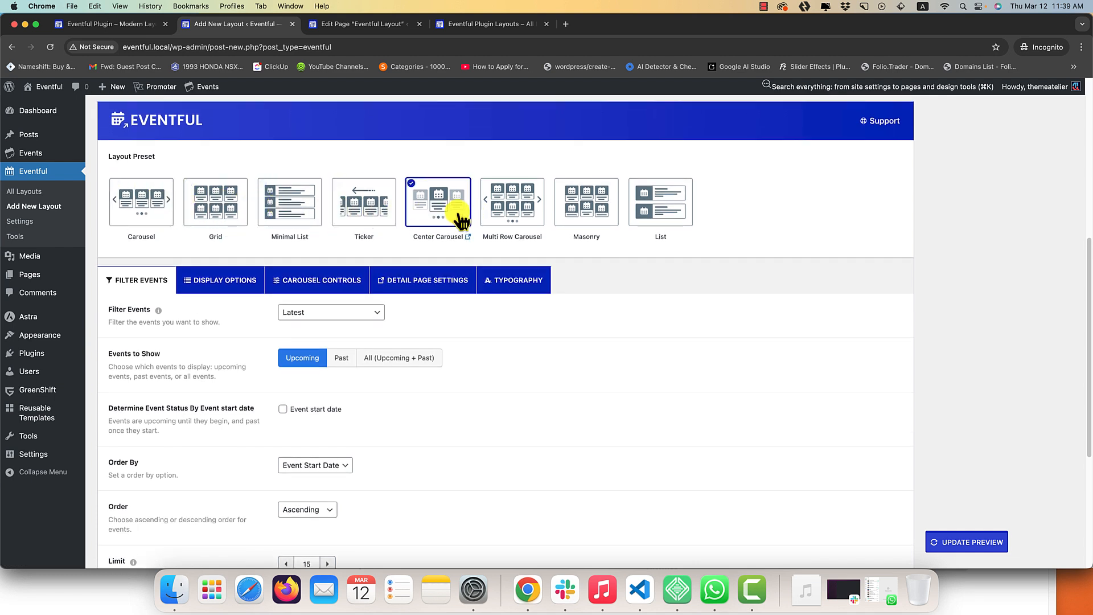
{"action": "left_click", "coordinate": [505, 214]}
{"action": "left_click", "coordinate": [604, 208]}
{"action": "left_click", "coordinate": [150, 214]}
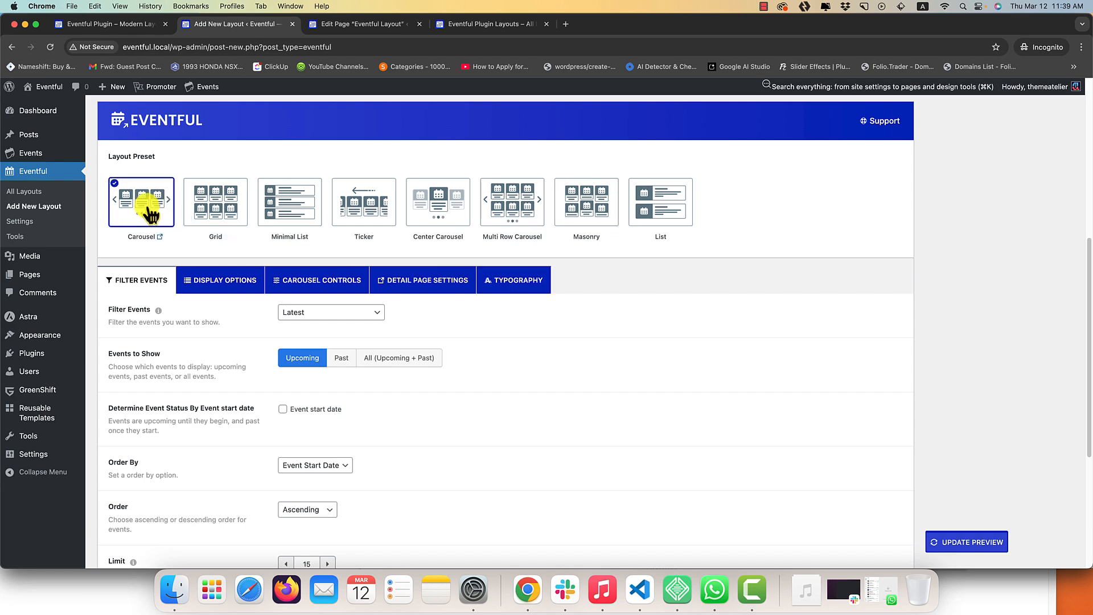
View the Minimal List, Ticker, Center Carousel, Multi Row, List and Carousel demos on the plugin website and return to the layout editor.
{"action": "left_click", "coordinate": [129, 23]}
{"action": "left_click", "coordinate": [467, 149]}
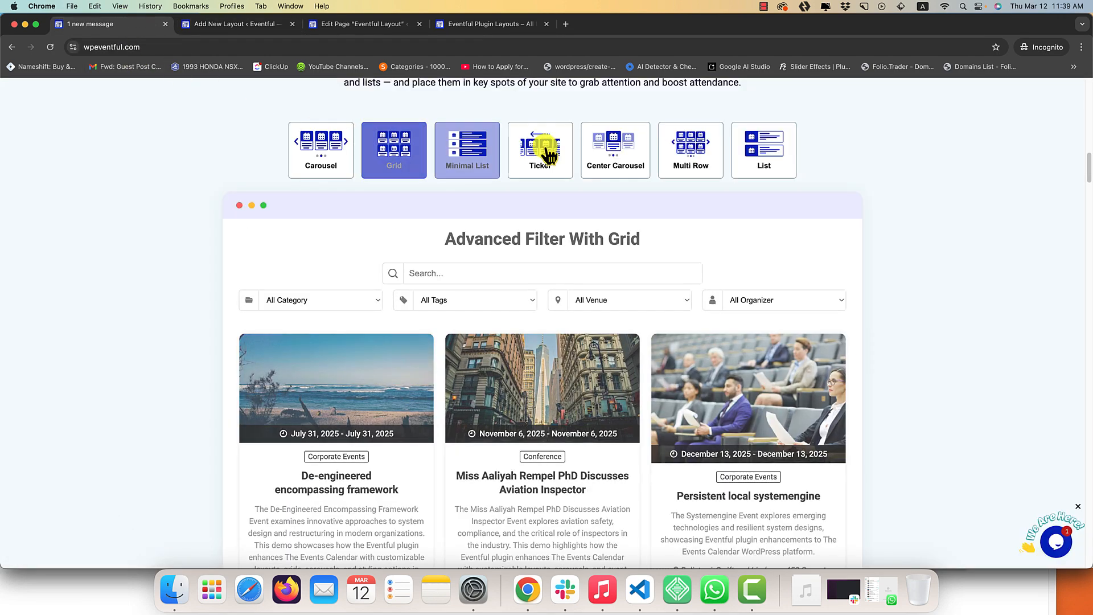
{"action": "left_click", "coordinate": [549, 153]}
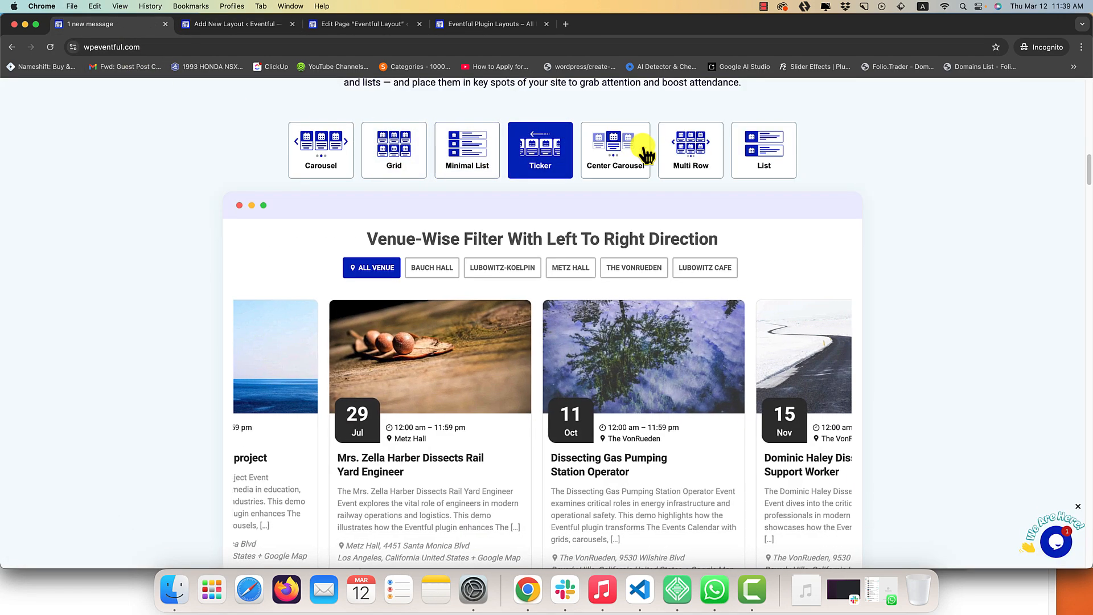
{"action": "left_click", "coordinate": [646, 153]}
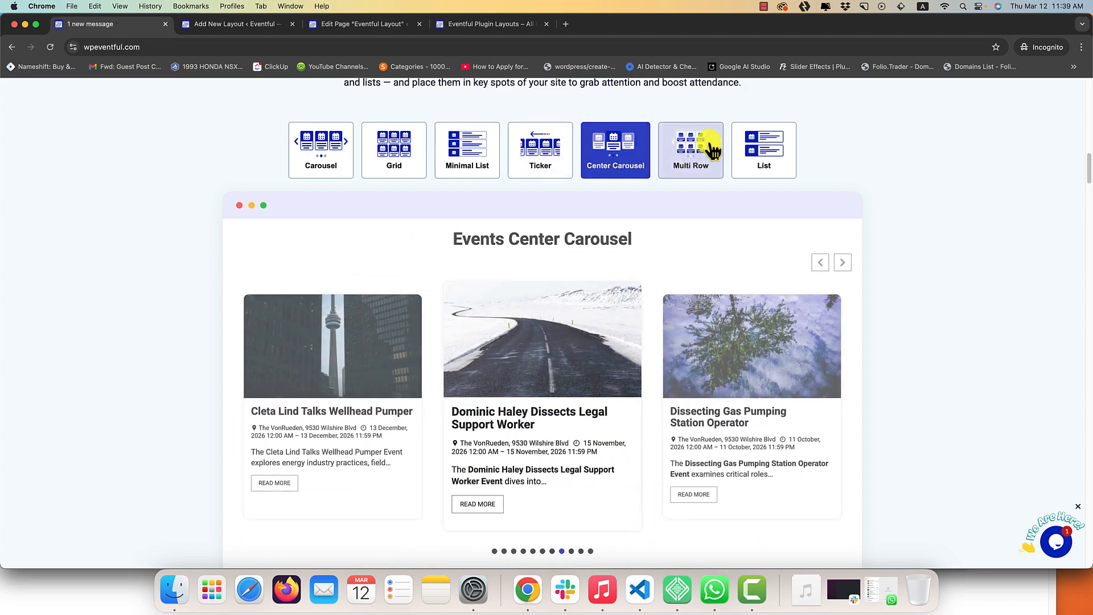
{"action": "left_click", "coordinate": [691, 149]}
{"action": "left_click", "coordinate": [764, 149]}
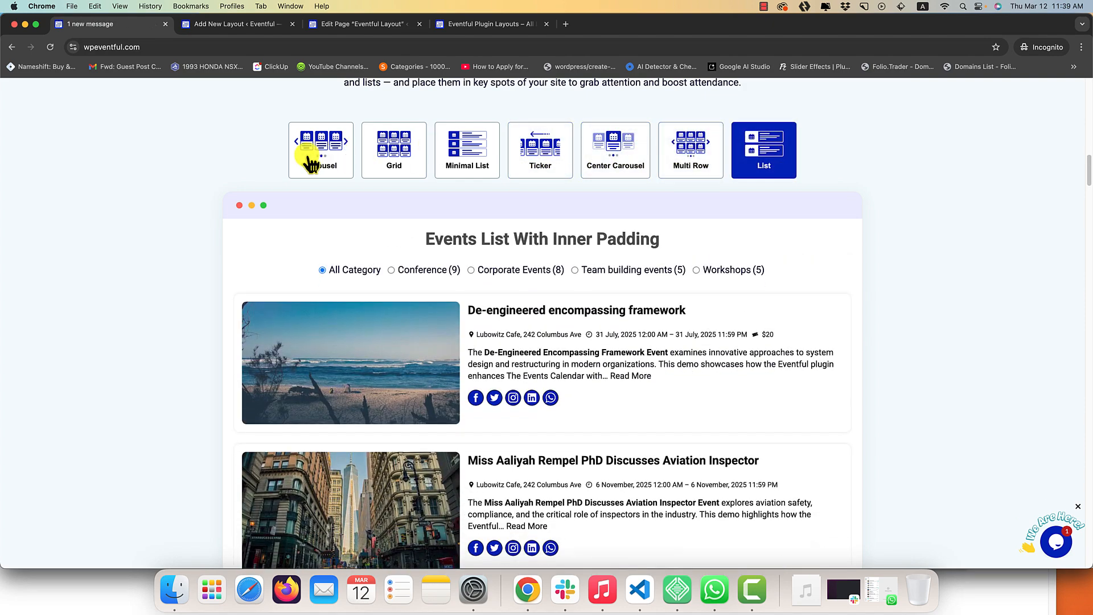
{"action": "left_click", "coordinate": [322, 159]}
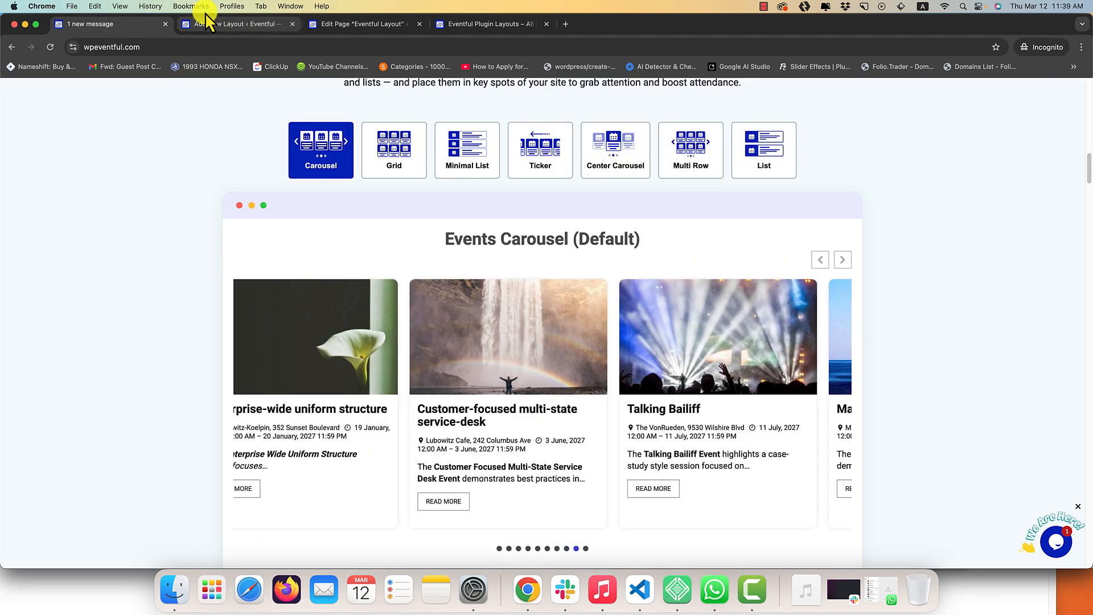
{"action": "left_click", "coordinate": [199, 7]}
{"action": "key", "text": "Escape"}
{"action": "left_click", "coordinate": [207, 27]}
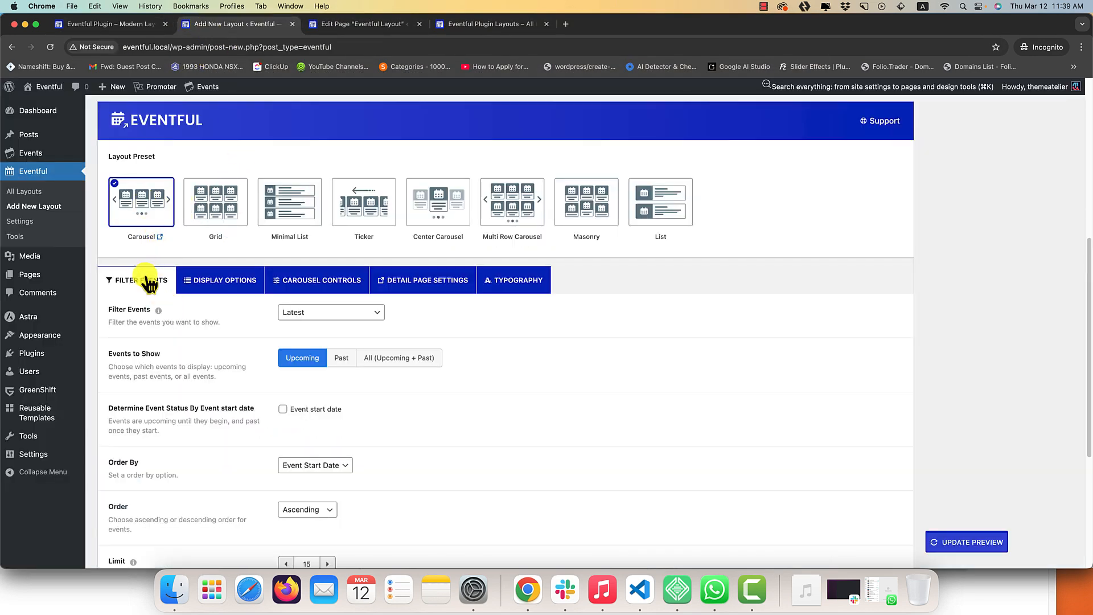
Try the Specific option for filtering events and restore the filter to Latest.
{"action": "scroll", "coordinate": [149, 287], "scroll_direction": "down", "scroll_amount": 2}
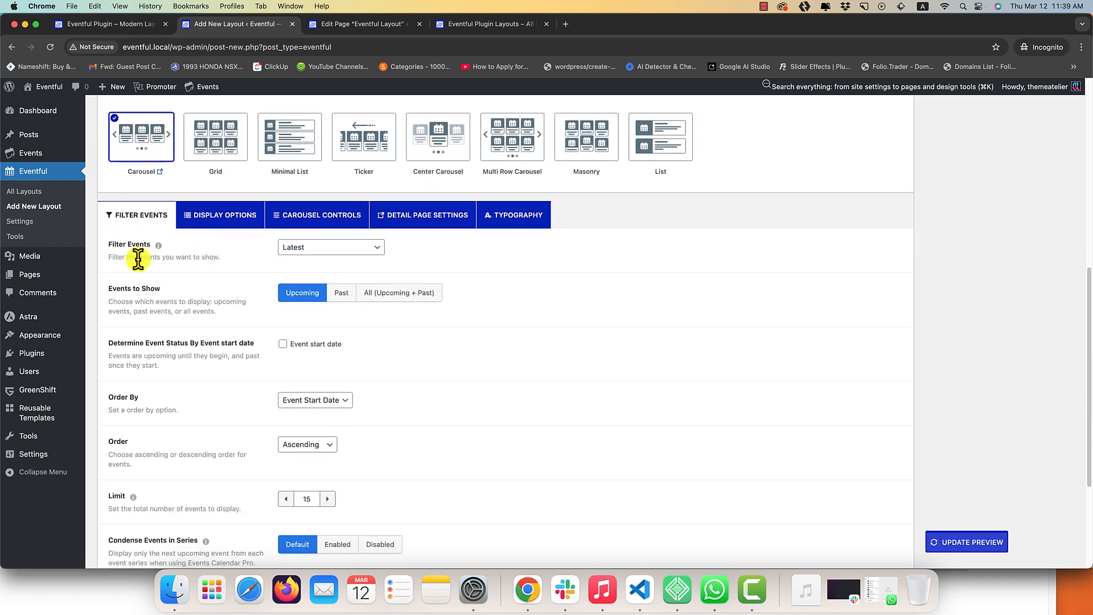
{"action": "mouse_move", "coordinate": [158, 245]}
{"action": "left_click", "coordinate": [327, 246]}
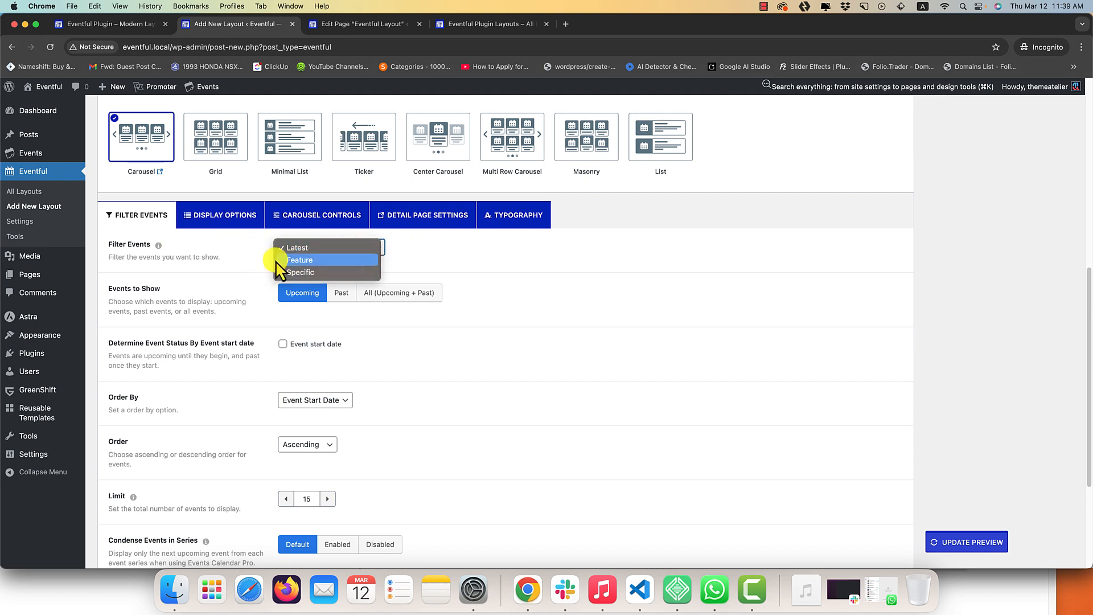
{"action": "left_click", "coordinate": [313, 273]}
{"action": "left_click", "coordinate": [342, 291]}
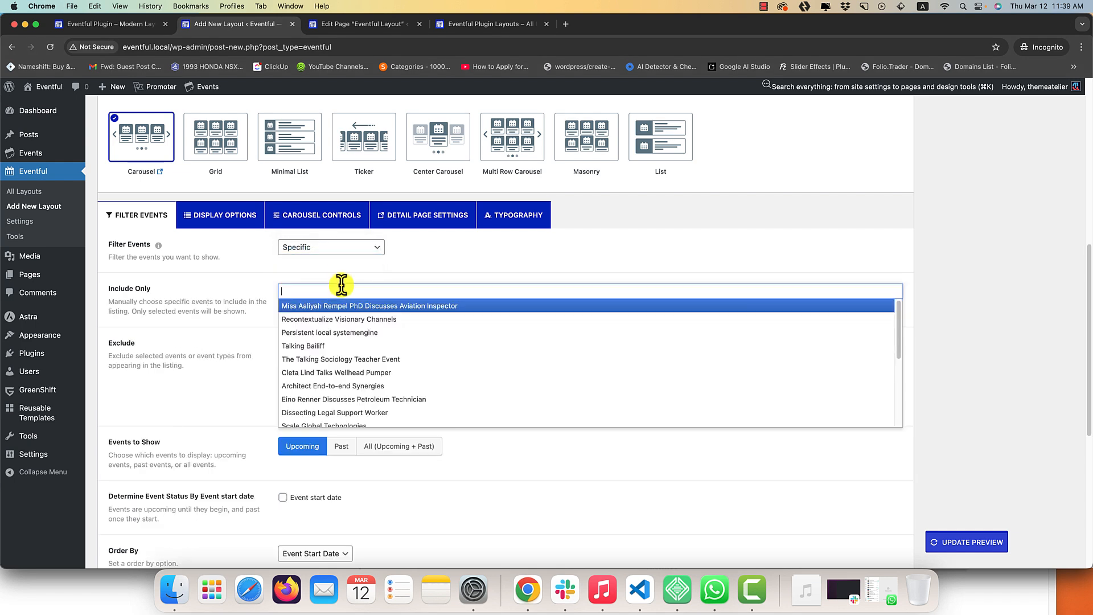
{"action": "left_click", "coordinate": [298, 273]}
{"action": "left_click", "coordinate": [305, 248]}
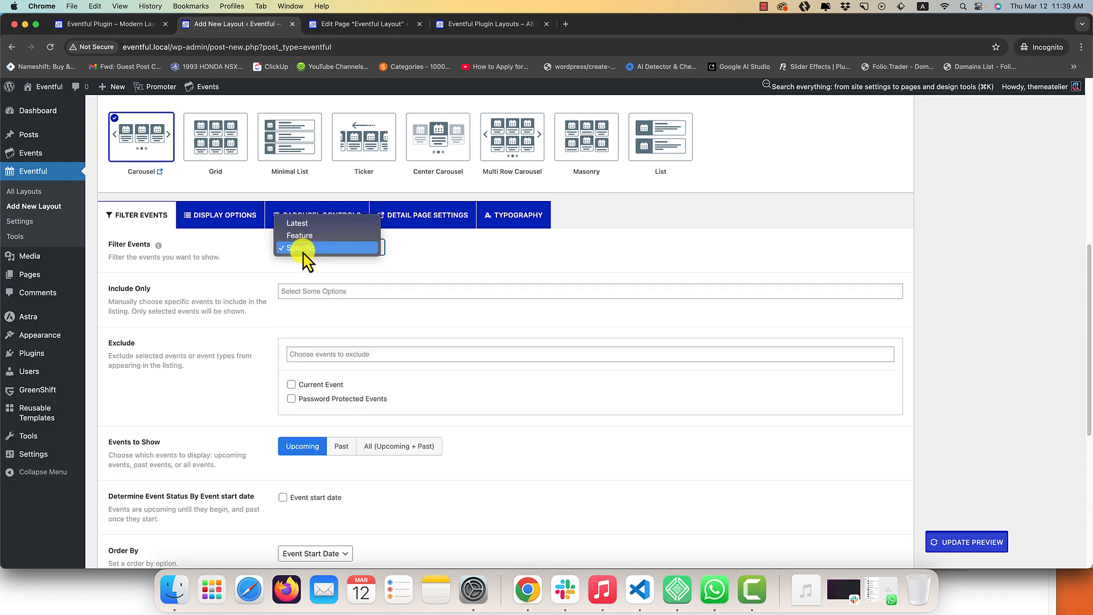
{"action": "left_click", "coordinate": [300, 223]}
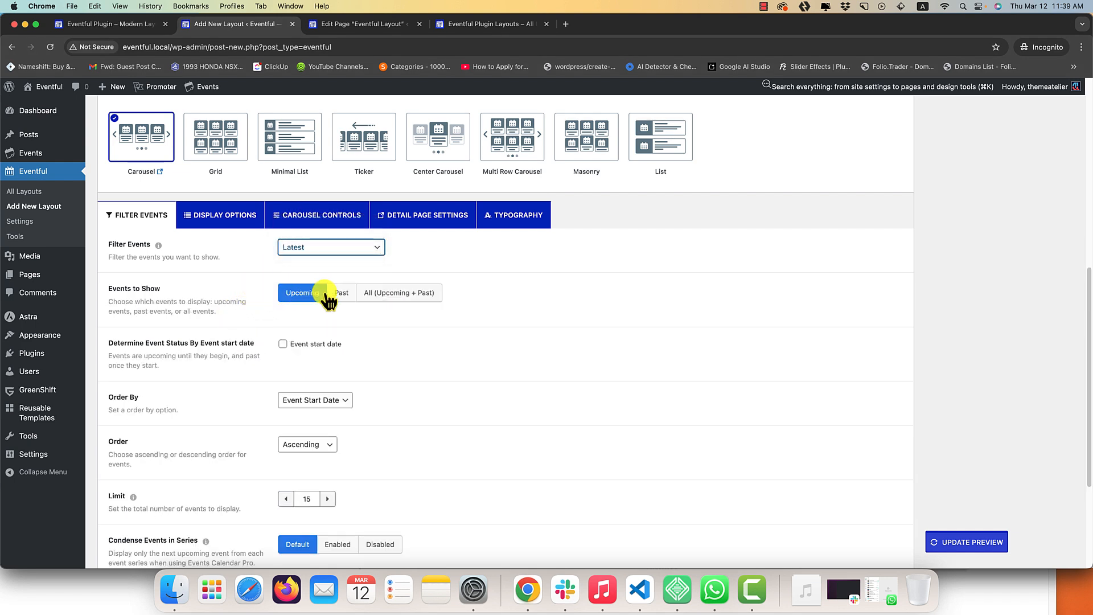
Set the events to show to All (Upcoming + Past).
{"action": "left_click", "coordinate": [413, 293]}
{"action": "left_click", "coordinate": [342, 293]}
{"action": "left_click", "coordinate": [385, 293]}
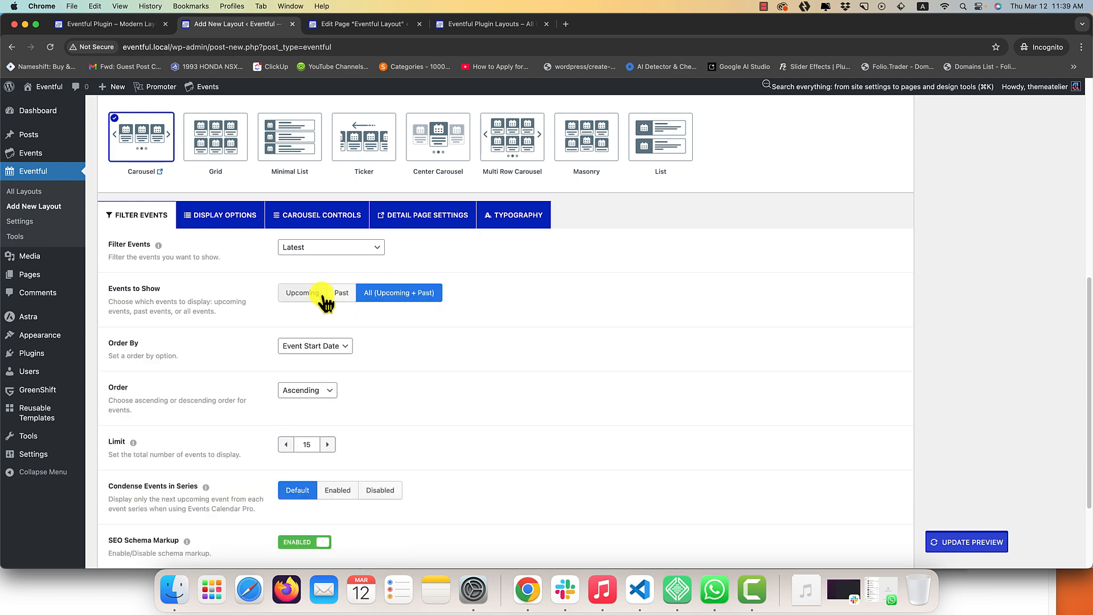
Check the available choices for Order By and Order in the event filter settings.
{"action": "scroll", "coordinate": [267, 323], "scroll_direction": "down", "scroll_amount": 5}
{"action": "left_click", "coordinate": [314, 224]}
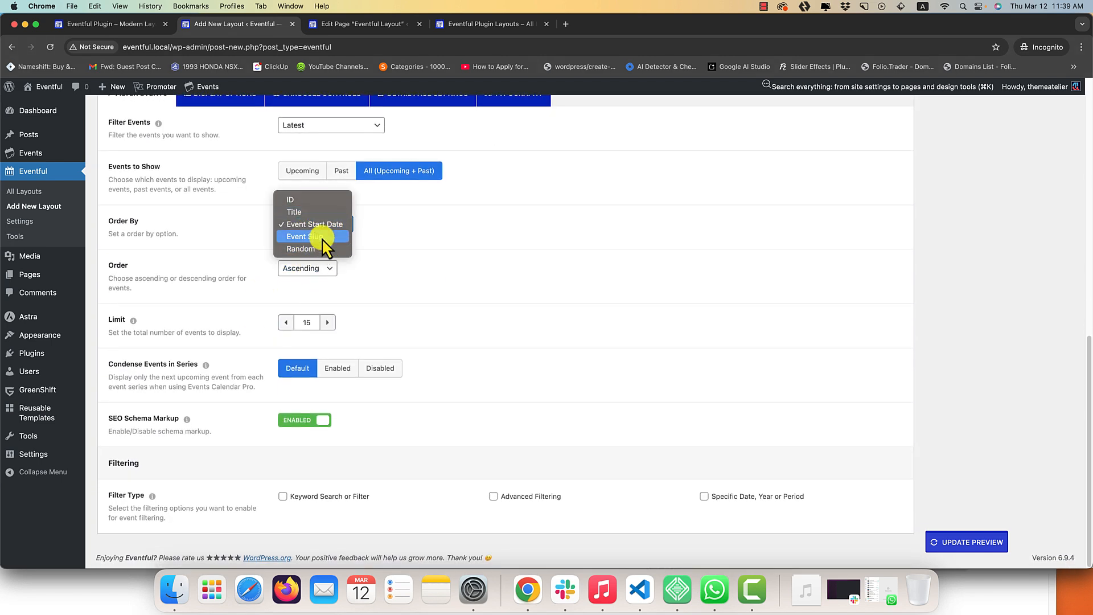
{"action": "left_click", "coordinate": [451, 251]}
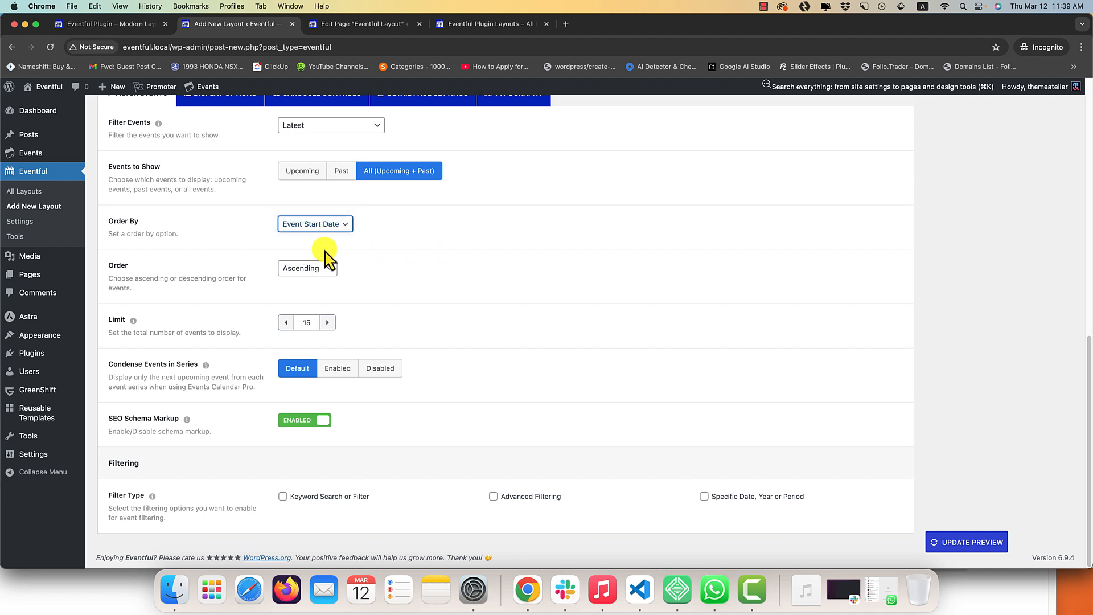
{"action": "left_click", "coordinate": [312, 265]}
{"action": "left_click", "coordinate": [389, 297]}
Limit the layout to 20 events and enable the Keyword Search or Filter type.
{"action": "left_click", "coordinate": [328, 323]}
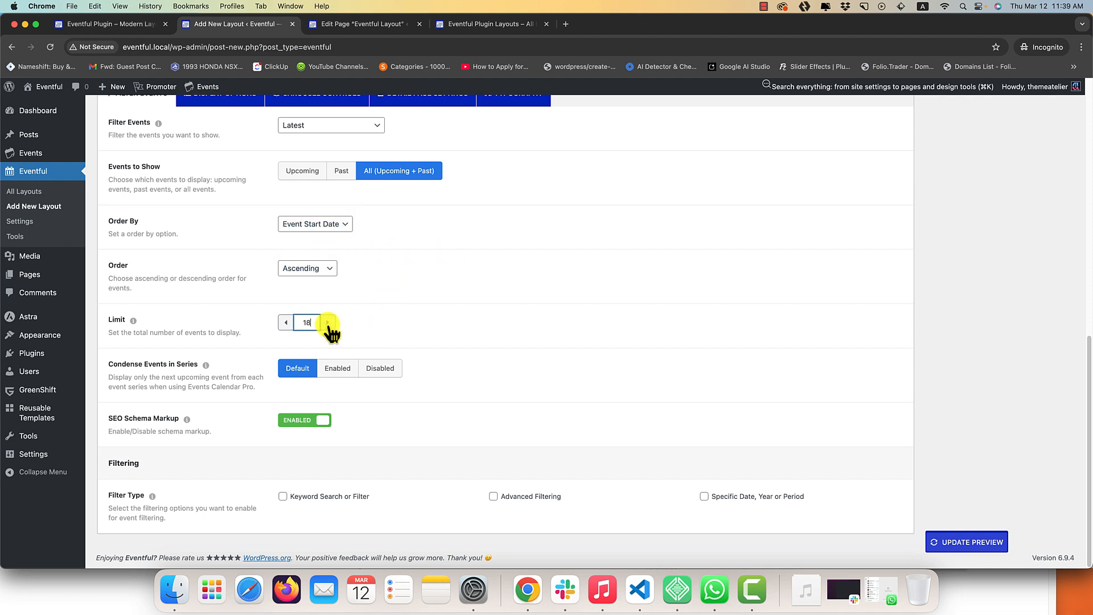
{"action": "left_click", "coordinate": [406, 336]}
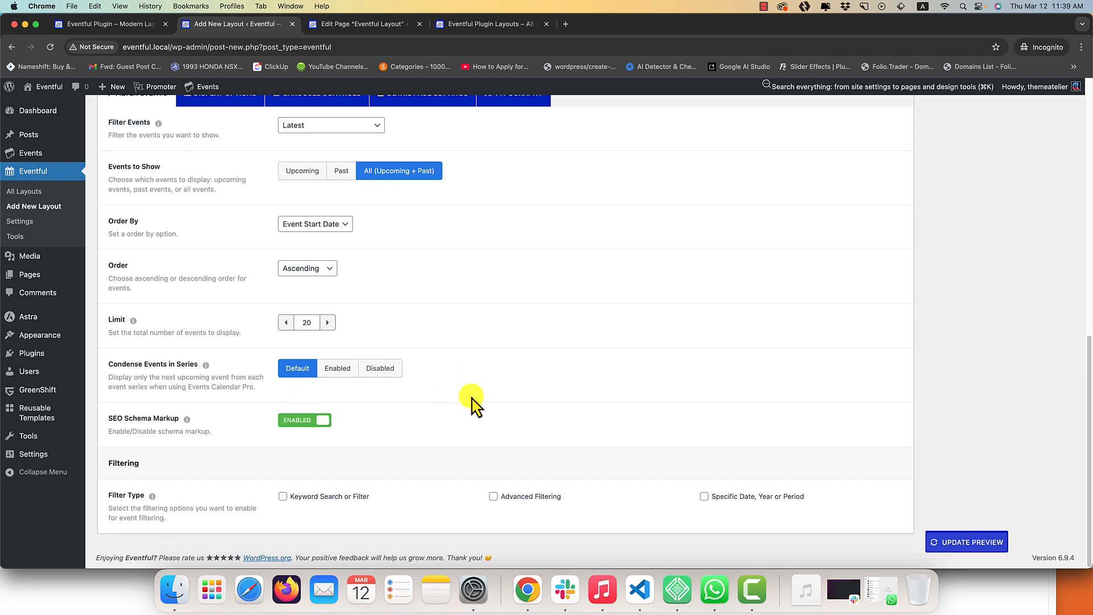
{"action": "left_click", "coordinate": [314, 498]}
{"action": "scroll", "coordinate": [397, 452], "scroll_direction": "down", "scroll_amount": 3}
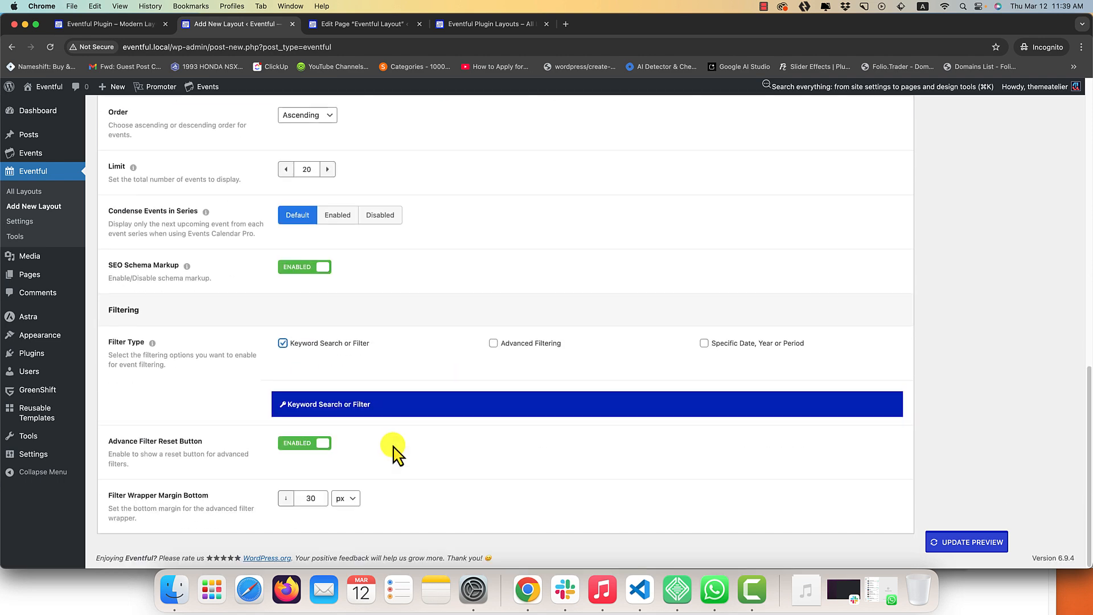
Expand the Keyword Search or Filter settings, refresh the live preview and examine the search bar options.
{"action": "left_click", "coordinate": [372, 421]}
{"action": "scroll", "coordinate": [245, 414], "scroll_direction": "down", "scroll_amount": 5}
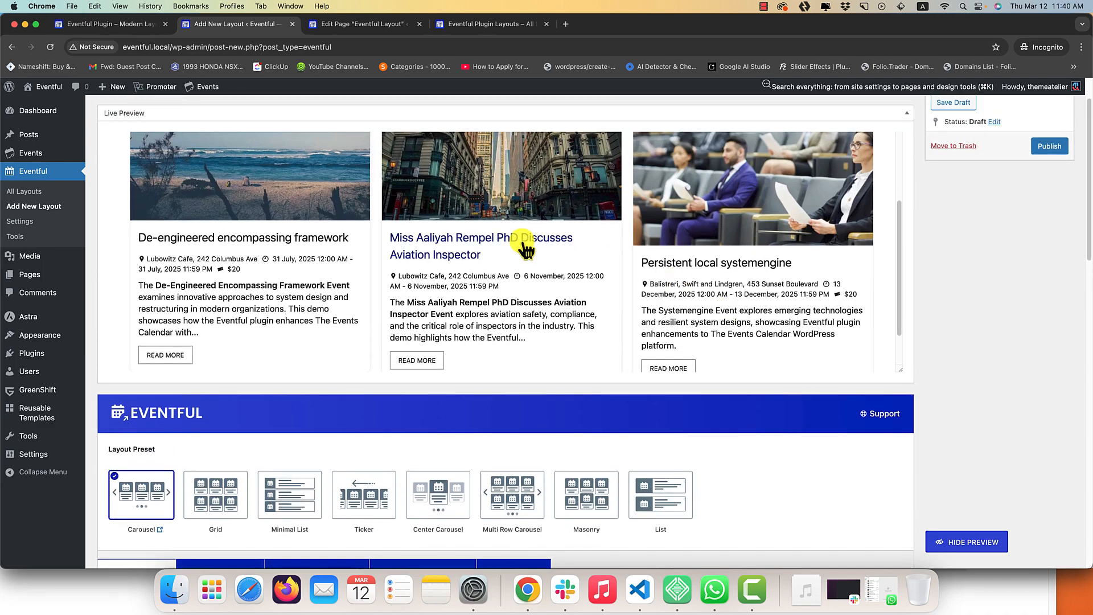
{"action": "scroll", "coordinate": [520, 242], "scroll_direction": "up", "scroll_amount": 3}
{"action": "scroll", "coordinate": [936, 316], "scroll_direction": "down", "scroll_amount": 15}
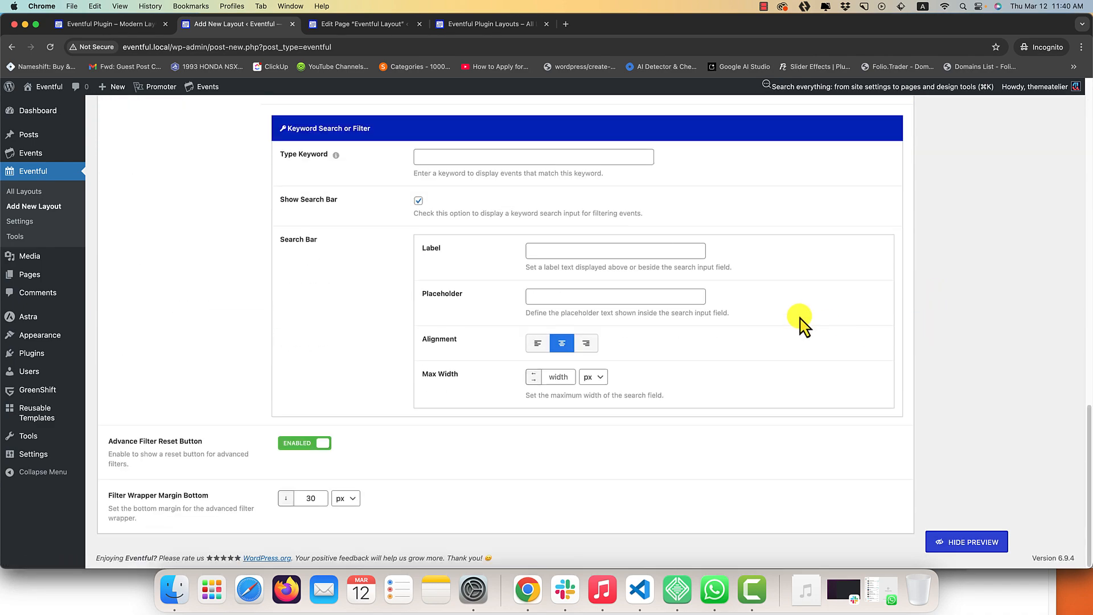
Enable the Advanced Filtering filter type and expand its category filter to review the Ajax live filter options.
{"action": "left_click", "coordinate": [494, 184]}
{"action": "scroll", "coordinate": [463, 244], "scroll_direction": "down", "scroll_amount": 10}
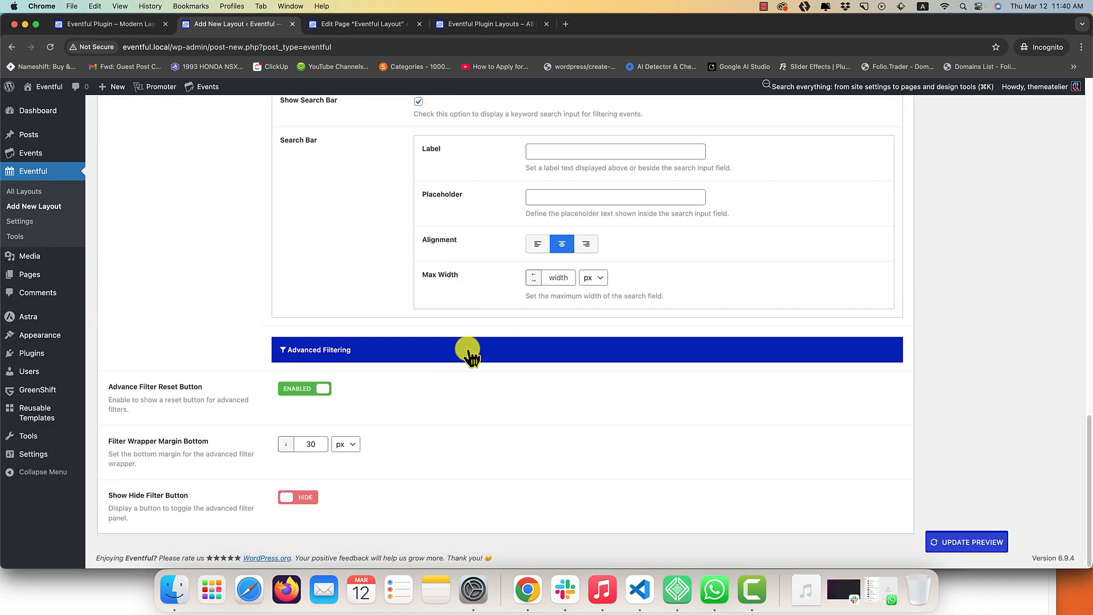
{"action": "left_click", "coordinate": [376, 142]}
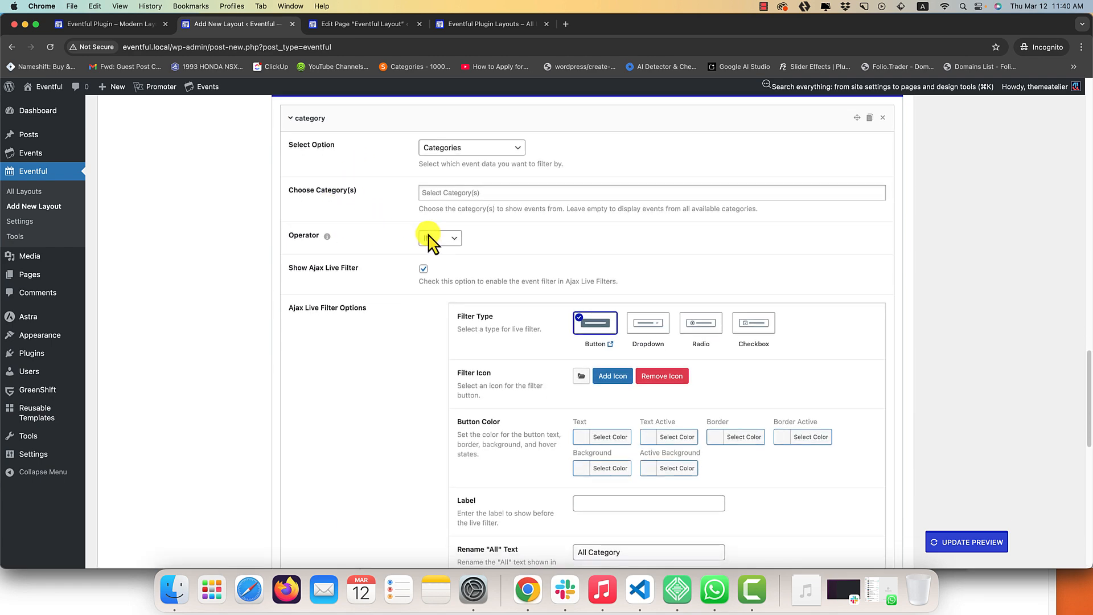
{"action": "scroll", "coordinate": [462, 319], "scroll_direction": "down", "scroll_amount": 5}
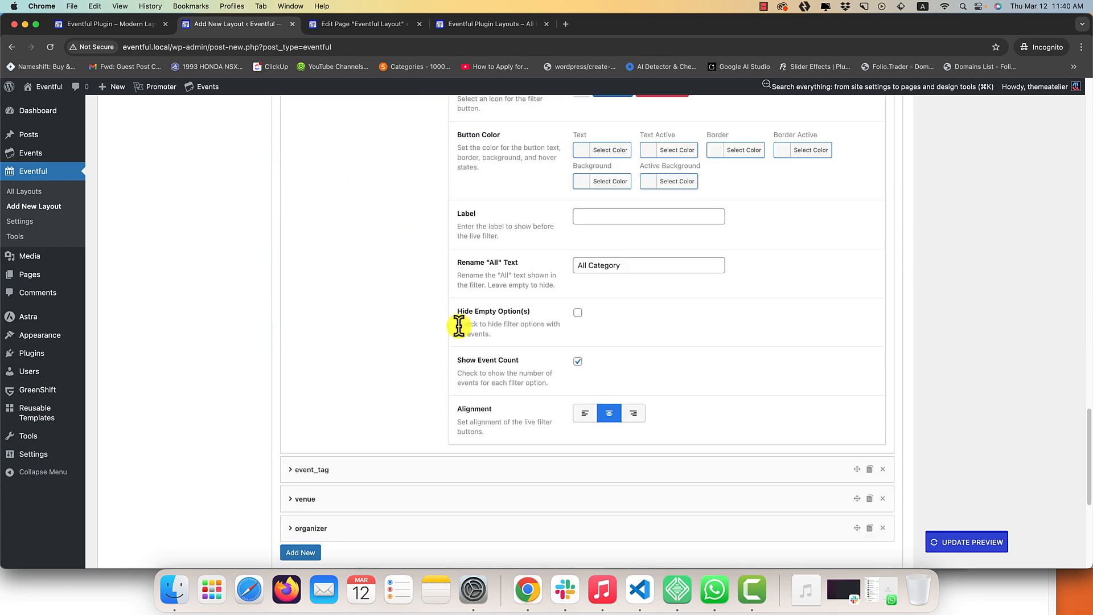
Enable Hide Empty Option(s) for the event_tag, venue and organizer filters.
{"action": "left_click", "coordinate": [456, 469]}
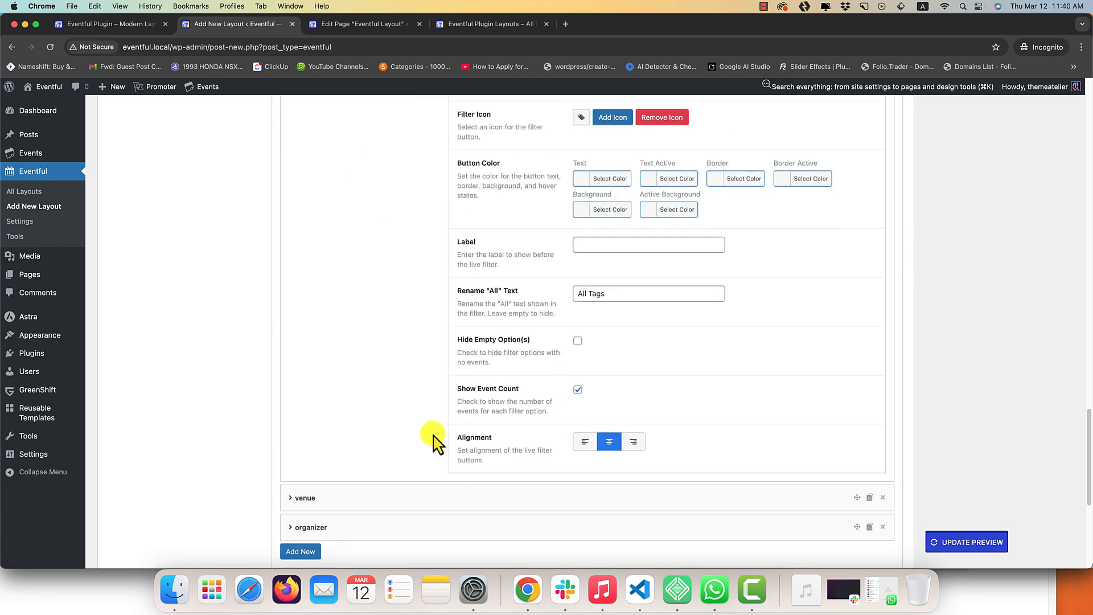
{"action": "scroll", "coordinate": [507, 398], "scroll_direction": "up", "scroll_amount": 4}
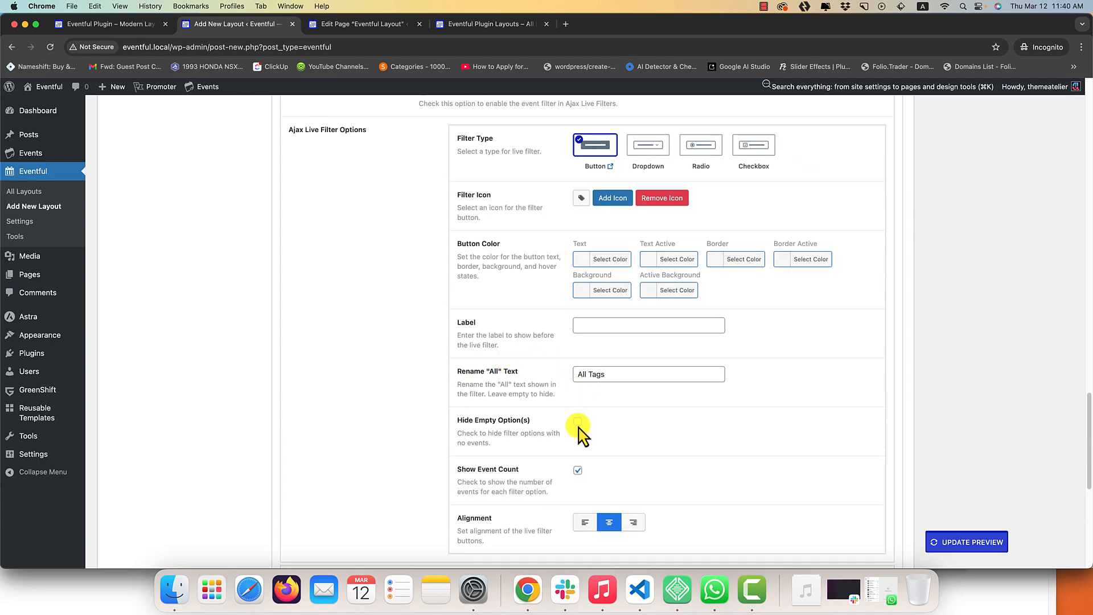
{"action": "scroll", "coordinate": [580, 428], "scroll_direction": "down", "scroll_amount": 5}
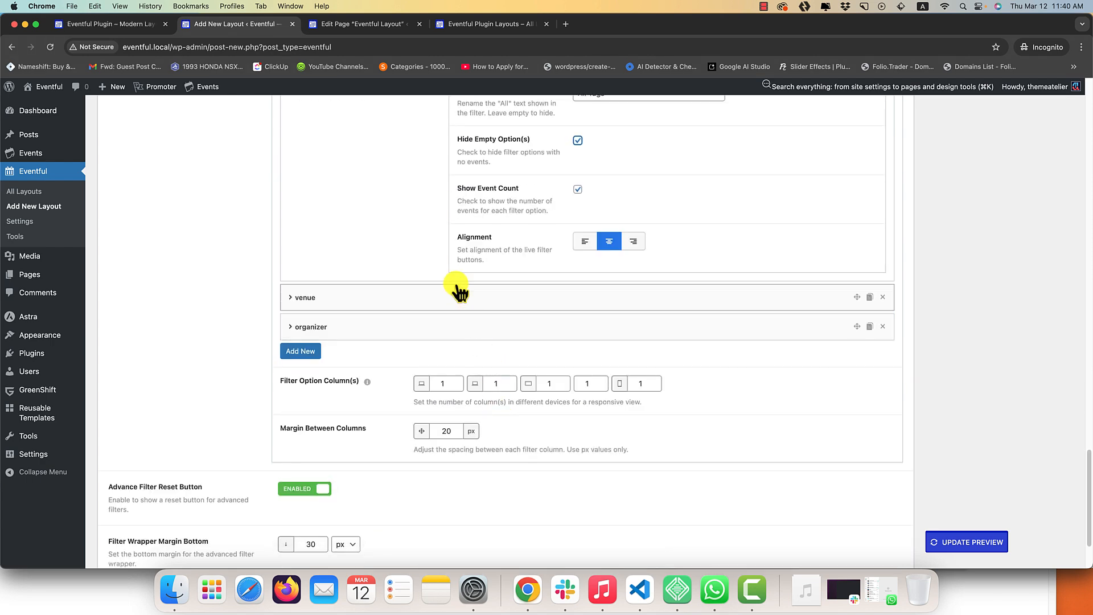
{"action": "left_click", "coordinate": [434, 299]}
{"action": "scroll", "coordinate": [501, 287], "scroll_direction": "up", "scroll_amount": 2}
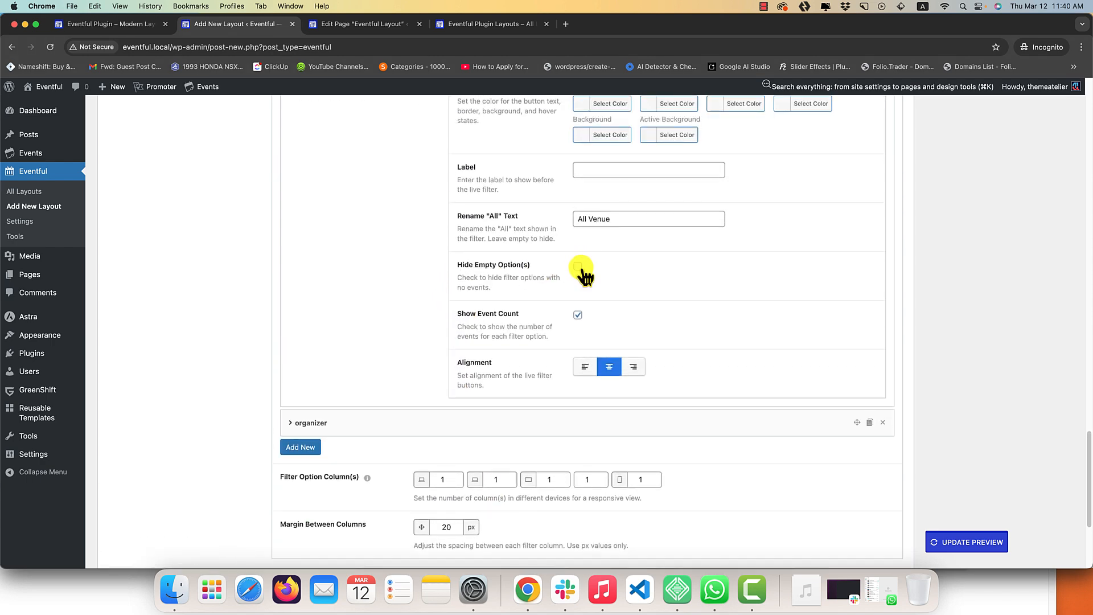
{"action": "left_click", "coordinate": [538, 424]}
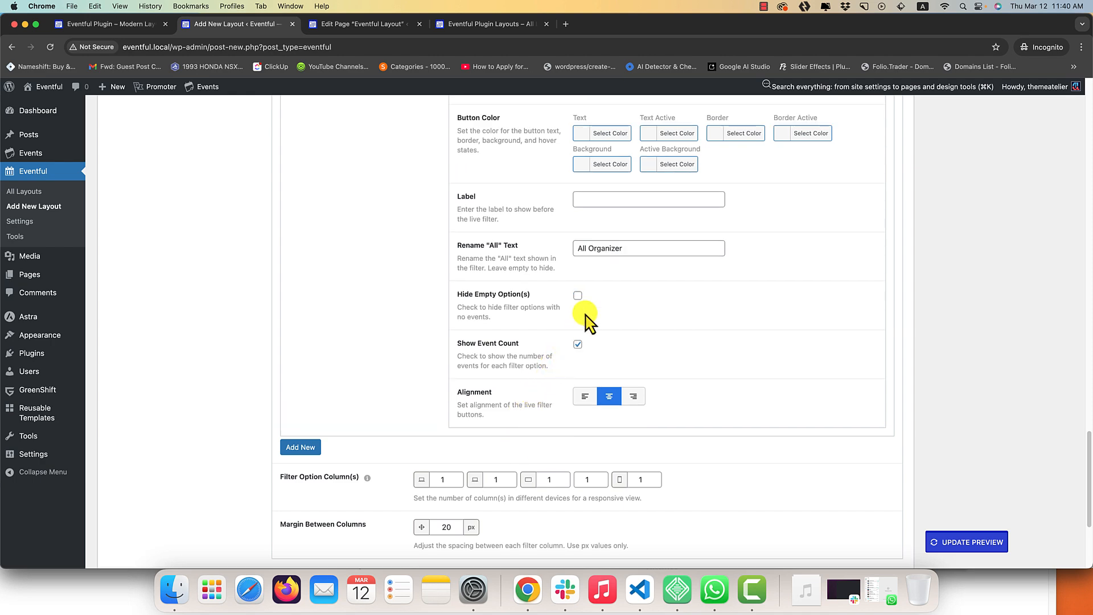
{"action": "scroll", "coordinate": [392, 414], "scroll_direction": "down", "scroll_amount": 4}
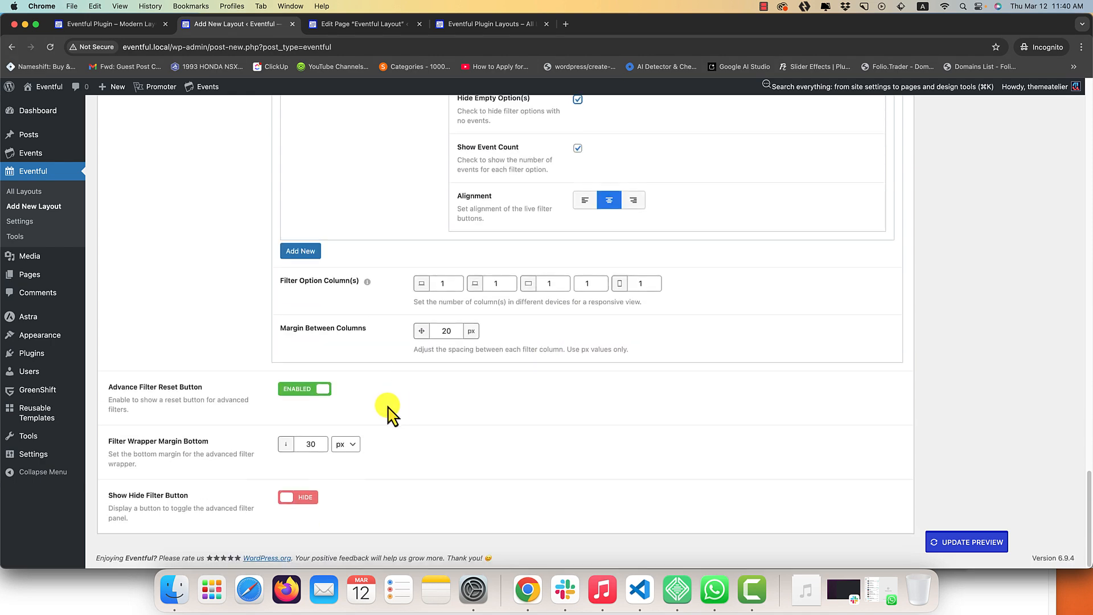
Switch the Show Hide Filter Button setting to Show and update the live preview.
{"action": "left_click", "coordinate": [296, 501]}
{"action": "scroll", "coordinate": [279, 506], "scroll_direction": "down", "scroll_amount": 2}
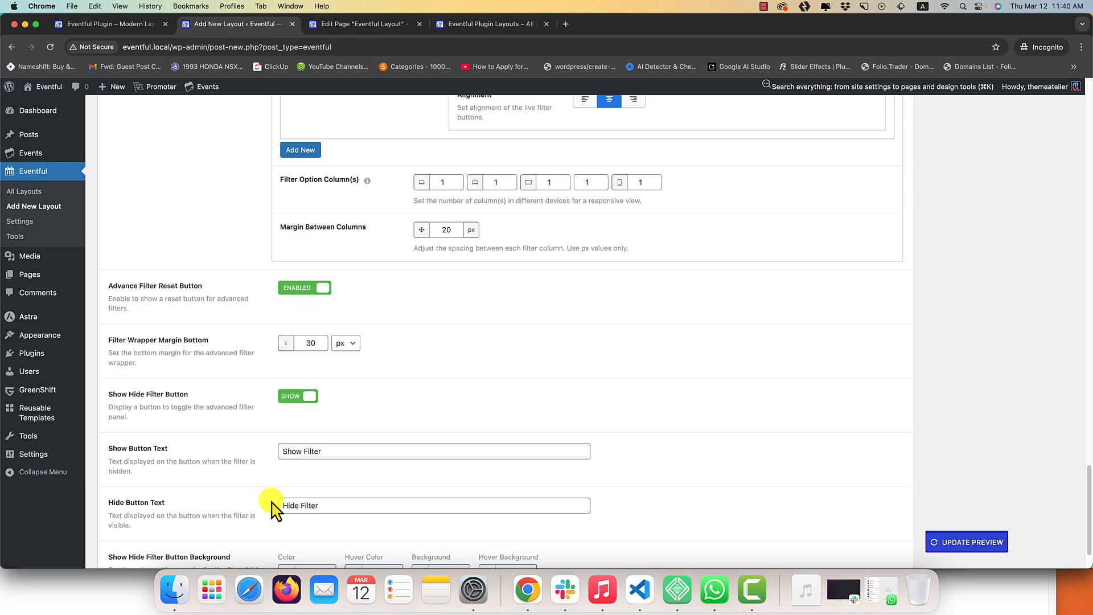
{"action": "scroll", "coordinate": [407, 400], "scroll_direction": "up", "scroll_amount": 5}
{"action": "scroll", "coordinate": [412, 396], "scroll_direction": "up", "scroll_amount": 9}
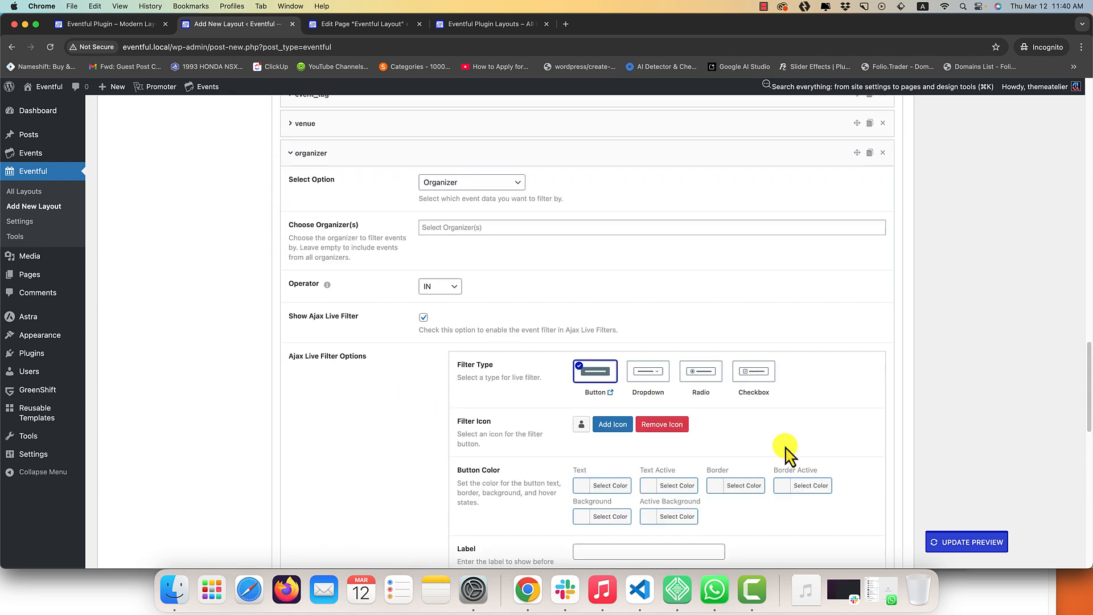
{"action": "left_click", "coordinate": [953, 542]}
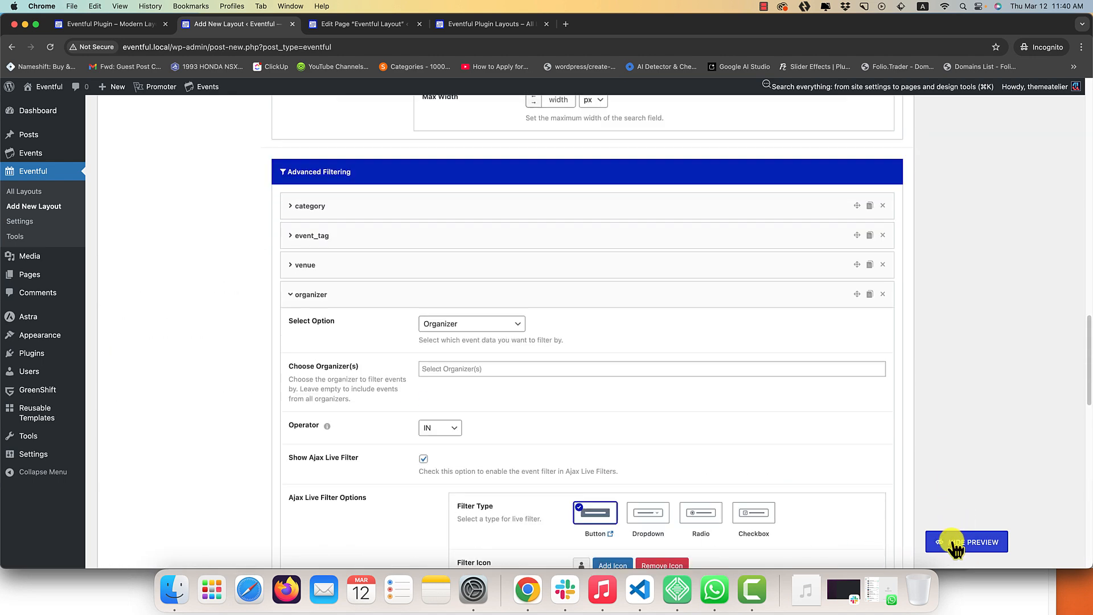
Test the filter panel toggle in the live preview and examine the filter buttons, available filter types and event cards.
{"action": "left_click", "coordinate": [860, 142]}
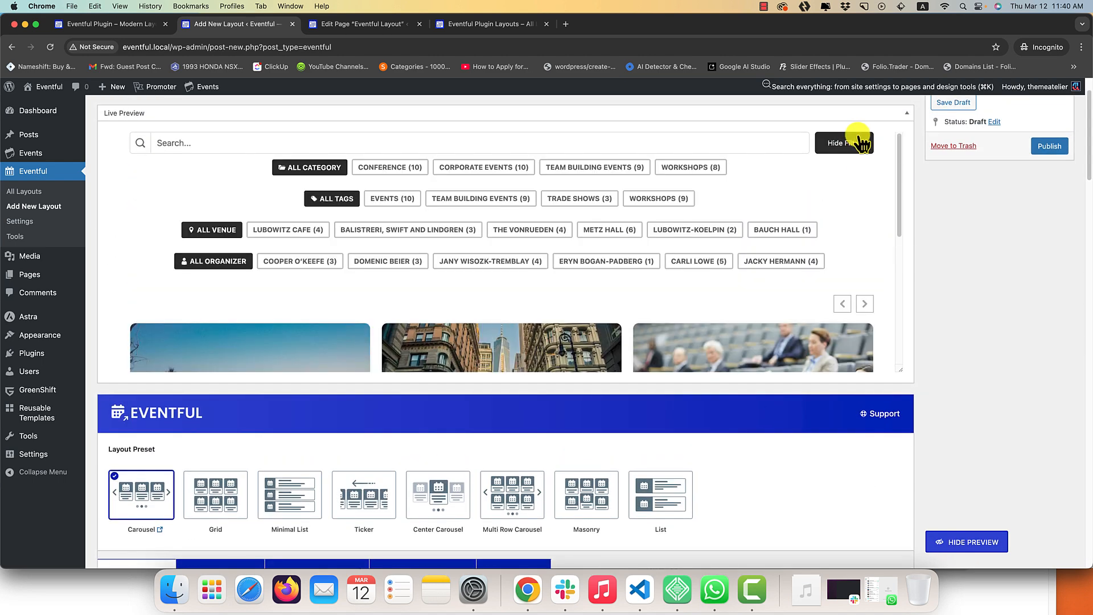
{"action": "left_click", "coordinate": [860, 143]}
{"action": "left_click", "coordinate": [860, 142]}
{"action": "scroll", "coordinate": [955, 288], "scroll_direction": "down", "scroll_amount": 5}
{"action": "scroll", "coordinate": [955, 287], "scroll_direction": "down", "scroll_amount": 15}
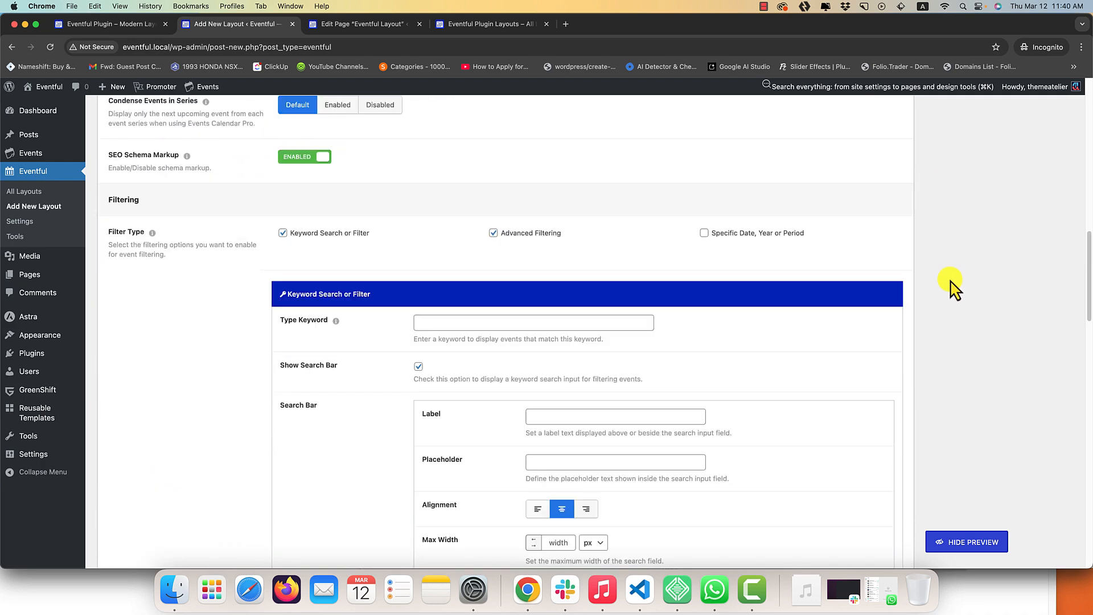
{"action": "scroll", "coordinate": [951, 287], "scroll_direction": "up", "scroll_amount": 14}
{"action": "scroll", "coordinate": [954, 293], "scroll_direction": "down", "scroll_amount": 20}
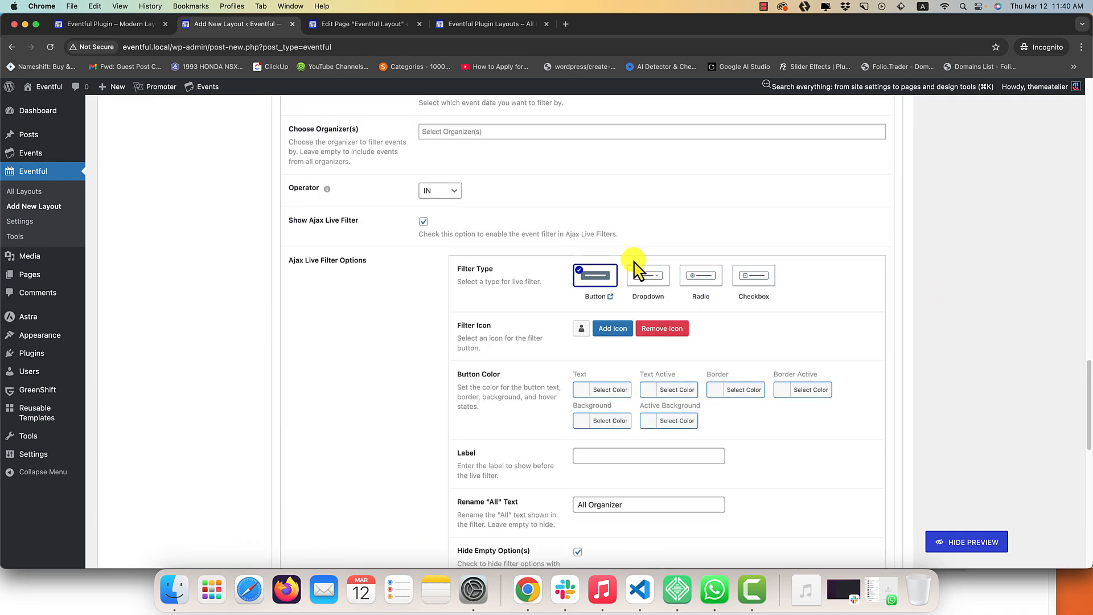
{"action": "scroll", "coordinate": [633, 262], "scroll_direction": "up", "scroll_amount": 15}
{"action": "scroll", "coordinate": [631, 268], "scroll_direction": "up", "scroll_amount": 15}
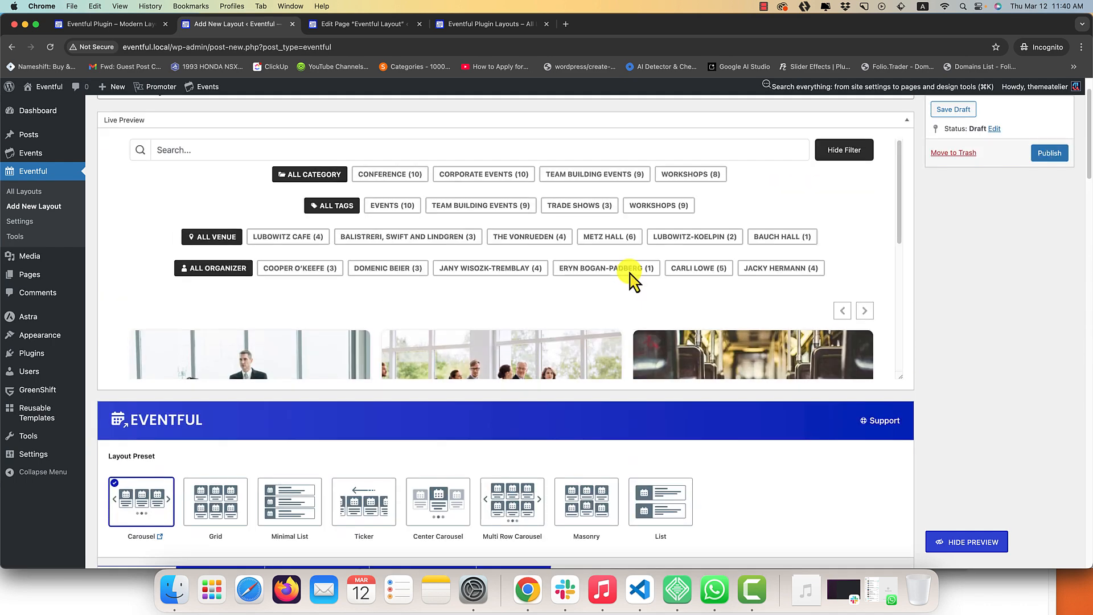
{"action": "scroll", "coordinate": [563, 291], "scroll_direction": "down", "scroll_amount": 3}
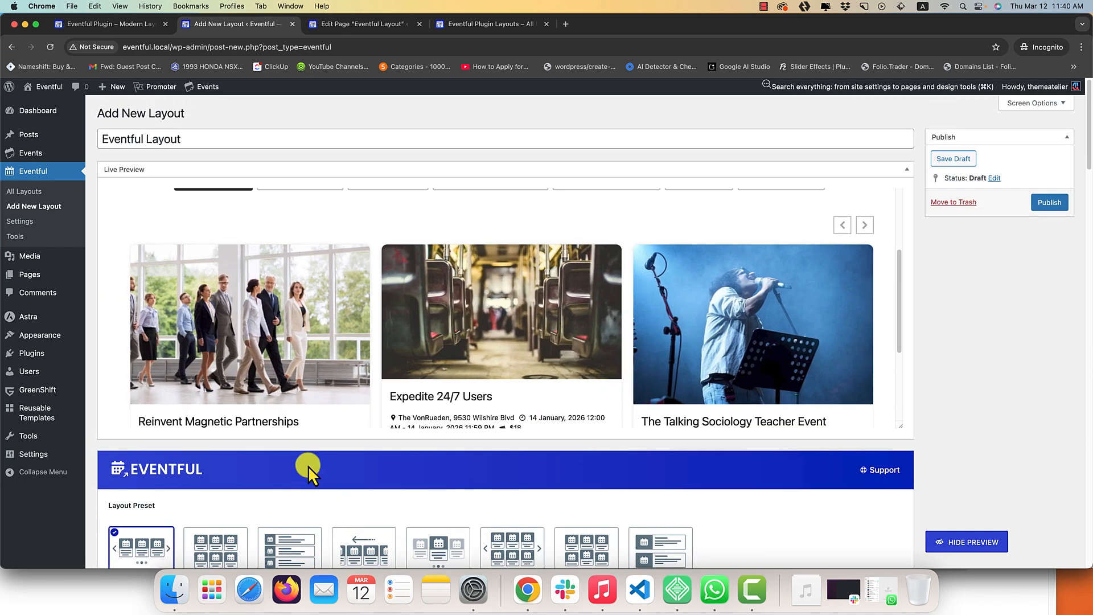
Open the general display options and compare the Column(s) setting with the event cards in the live preview.
{"action": "scroll", "coordinate": [309, 465], "scroll_direction": "down", "scroll_amount": 8}
{"action": "left_click", "coordinate": [219, 190]}
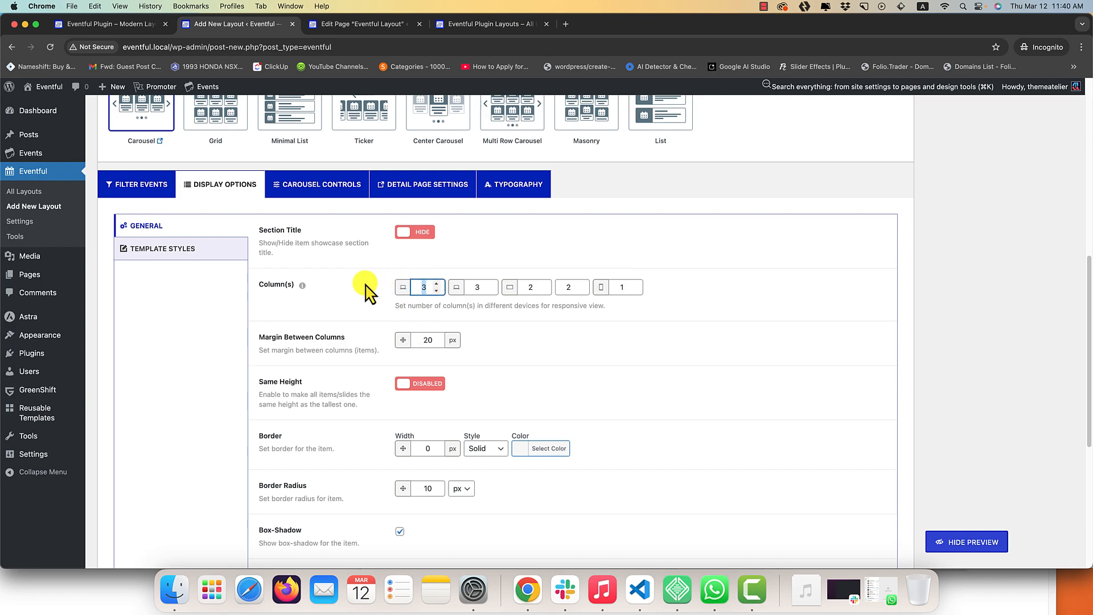
{"action": "scroll", "coordinate": [313, 346], "scroll_direction": "up", "scroll_amount": 8}
{"action": "scroll", "coordinate": [327, 349], "scroll_direction": "down", "scroll_amount": 3}
{"action": "scroll", "coordinate": [539, 358], "scroll_direction": "up", "scroll_amount": 4}
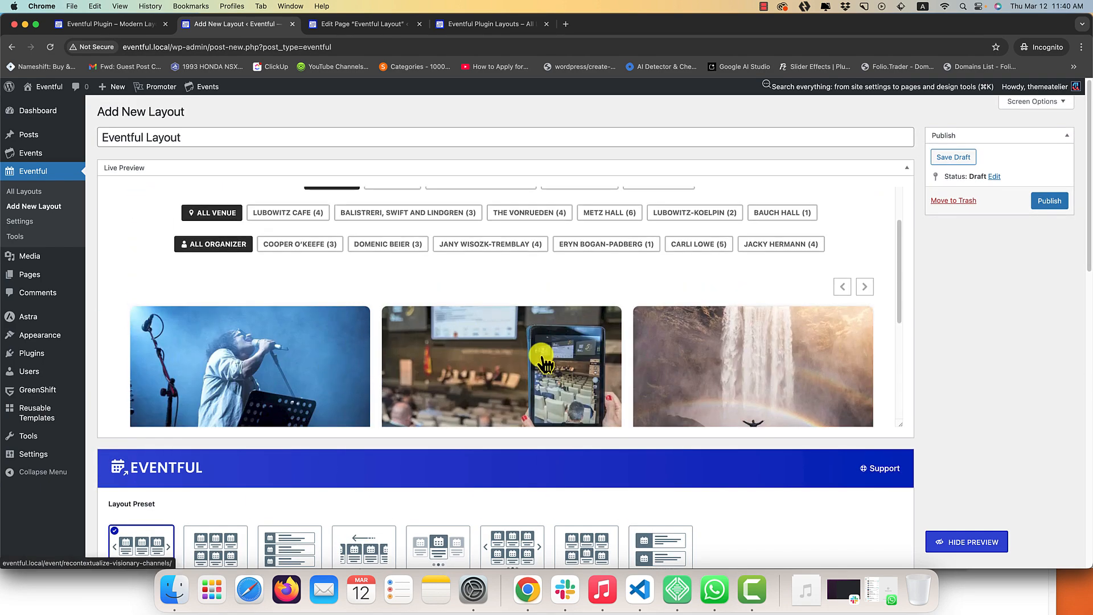
{"action": "scroll", "coordinate": [907, 383], "scroll_direction": "down", "scroll_amount": 10}
{"action": "scroll", "coordinate": [673, 383], "scroll_direction": "up", "scroll_amount": 8}
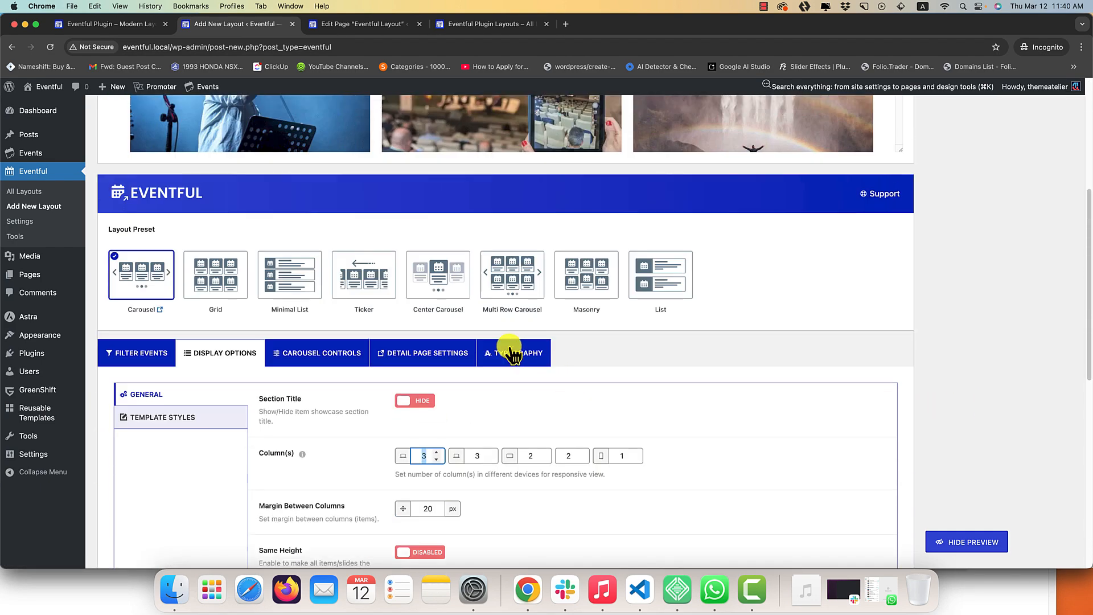
Open the Template Styles section of the display options with its content position and content fields.
{"action": "left_click", "coordinate": [205, 421]}
{"action": "scroll", "coordinate": [458, 319], "scroll_direction": "down", "scroll_amount": 2}
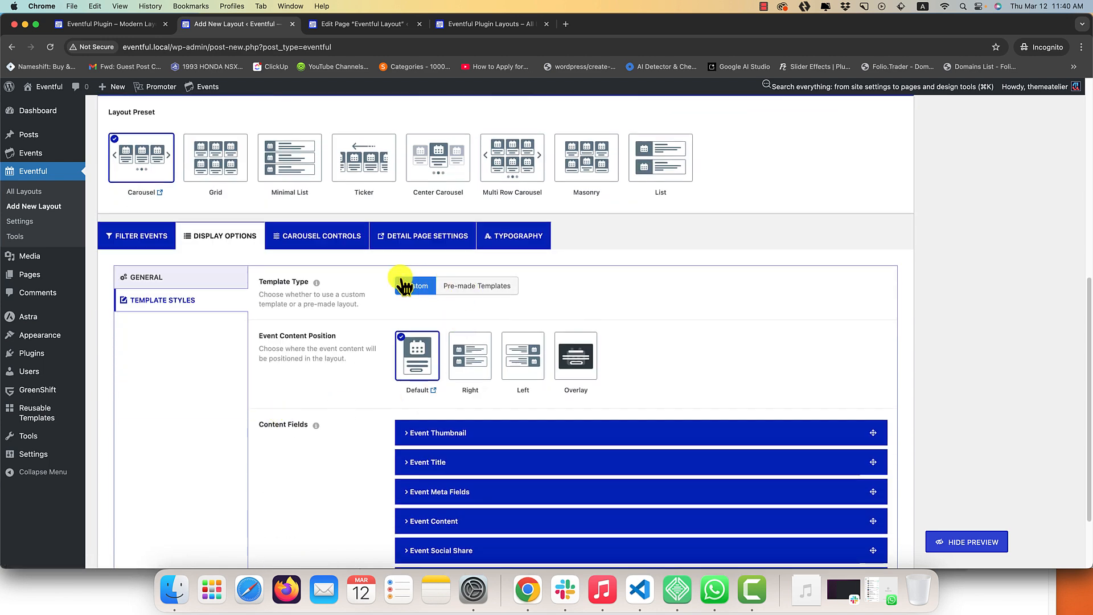
{"action": "scroll", "coordinate": [379, 380], "scroll_direction": "down", "scroll_amount": 2}
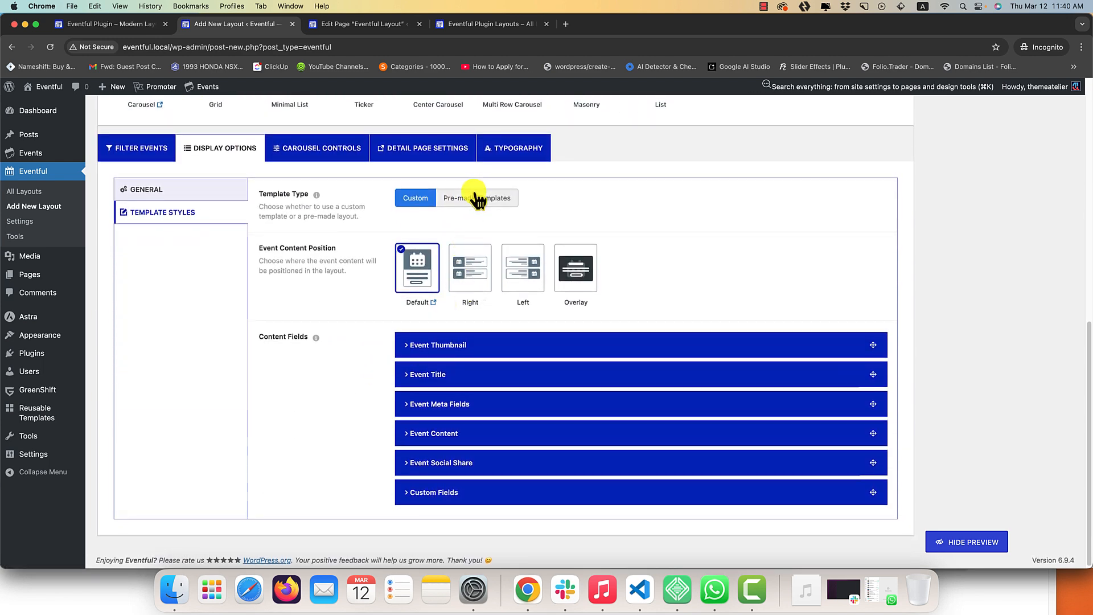
Try the Pre-made Templates type and check it in the updated live preview.
{"action": "left_click", "coordinate": [477, 199]}
{"action": "scroll", "coordinate": [541, 302], "scroll_direction": "down", "scroll_amount": 3}
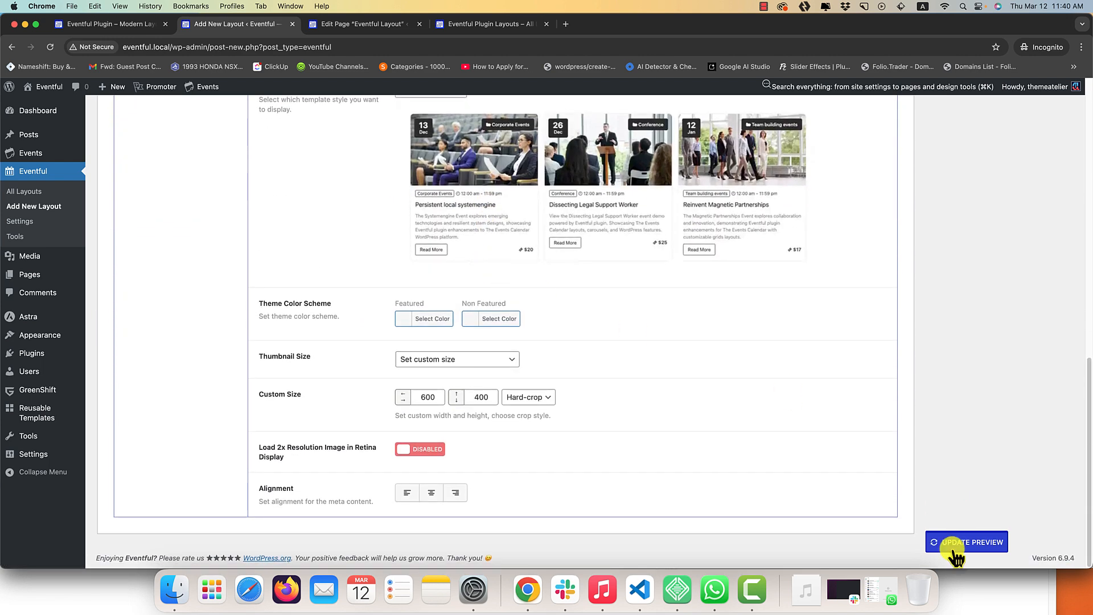
{"action": "scroll", "coordinate": [939, 359], "scroll_direction": "up", "scroll_amount": 10}
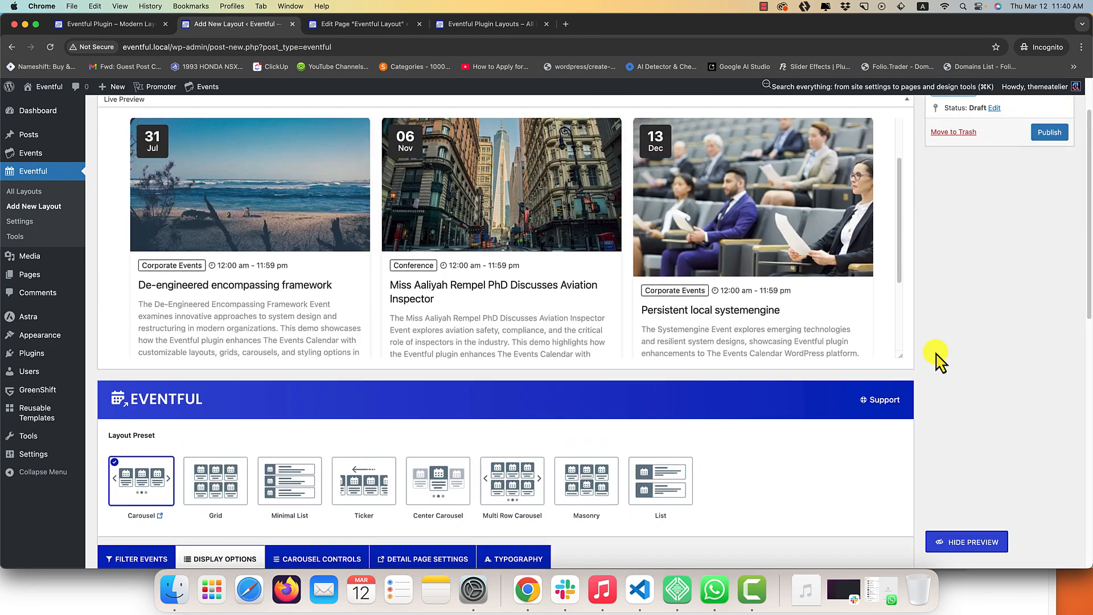
Try Template Two as the template style and check it in the updated live preview.
{"action": "scroll", "coordinate": [1066, 329], "scroll_direction": "down", "scroll_amount": 10}
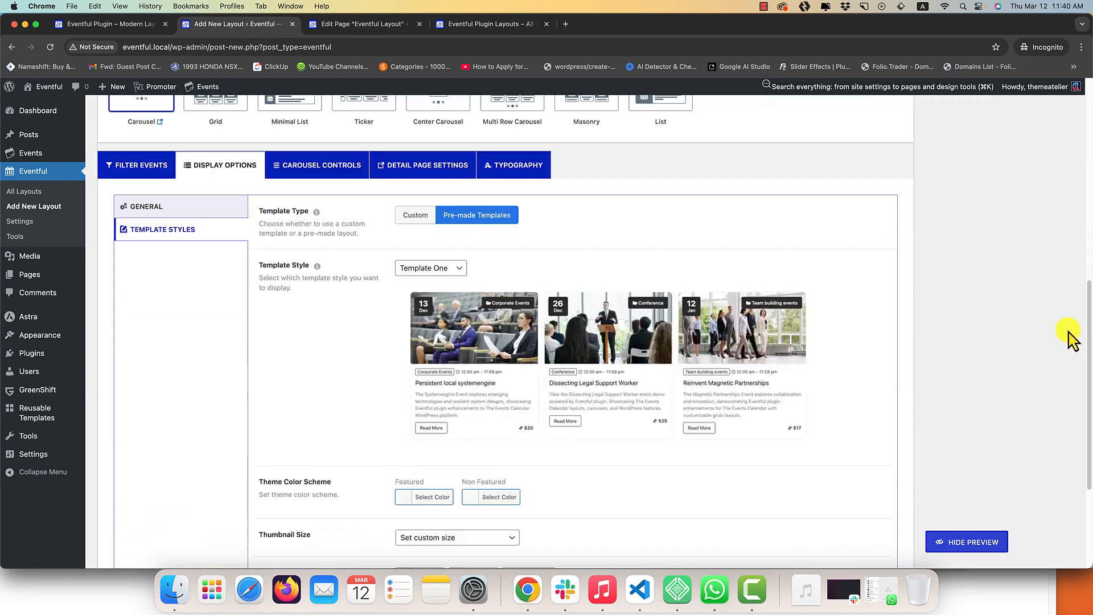
{"action": "scroll", "coordinate": [496, 299], "scroll_direction": "up", "scroll_amount": 2}
{"action": "left_click", "coordinate": [425, 230]}
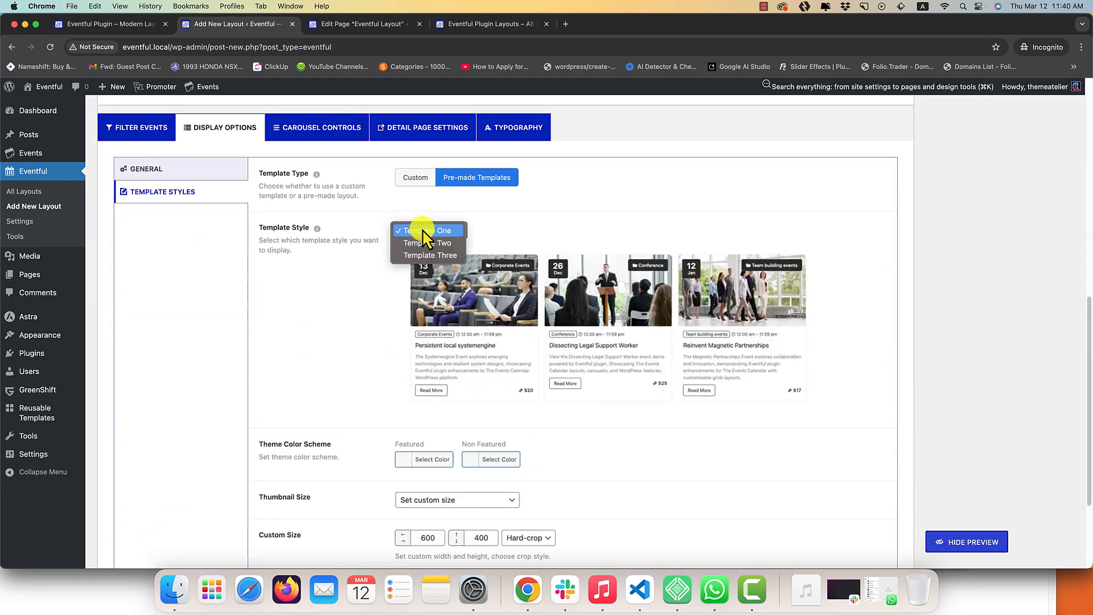
{"action": "left_click", "coordinate": [421, 242]}
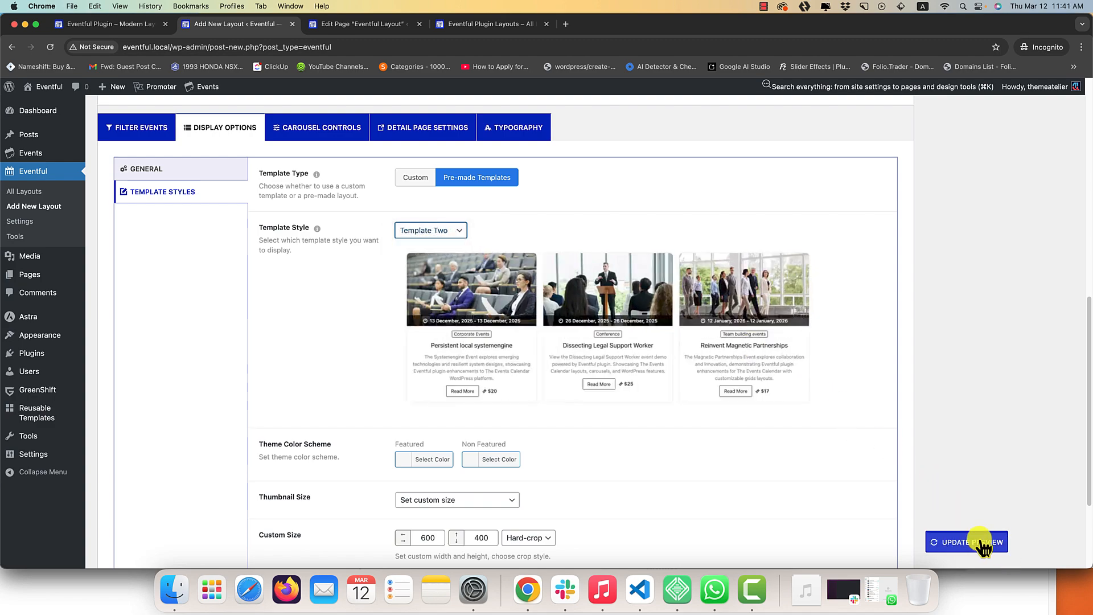
{"action": "scroll", "coordinate": [863, 385], "scroll_direction": "up", "scroll_amount": 10}
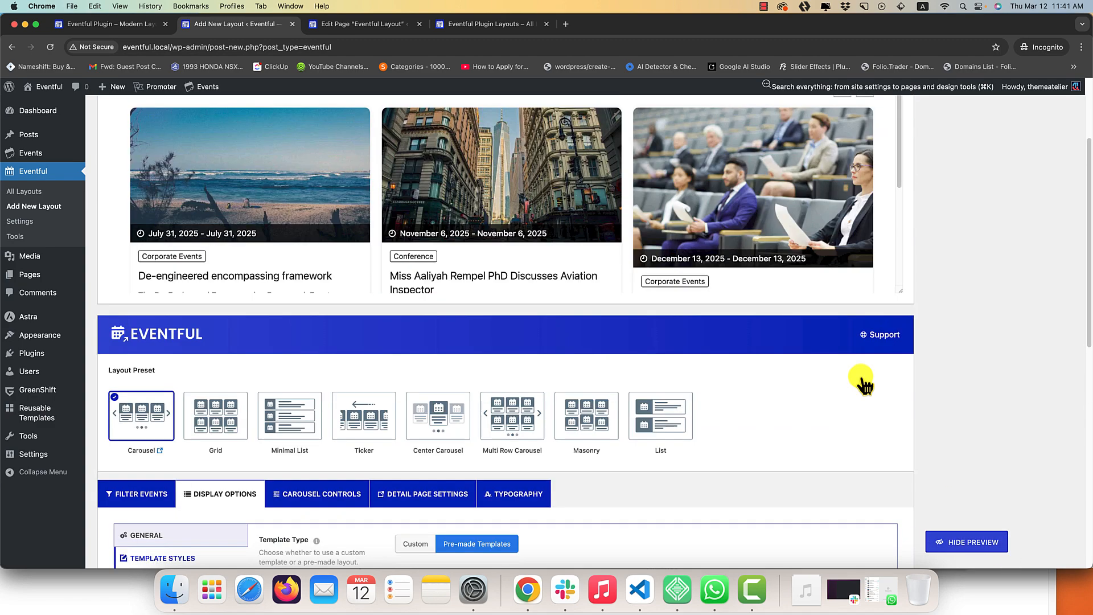
Try Template Three as the template style and check it in the updated live preview.
{"action": "scroll", "coordinate": [989, 370], "scroll_direction": "down", "scroll_amount": 9}
{"action": "left_click", "coordinate": [425, 250]}
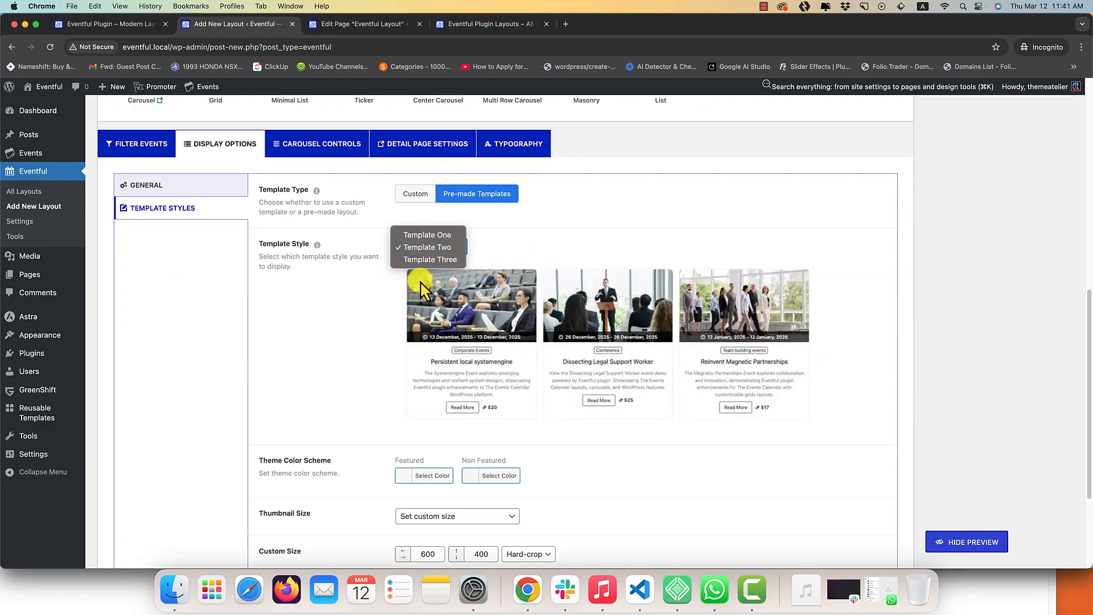
{"action": "left_click", "coordinate": [425, 263]}
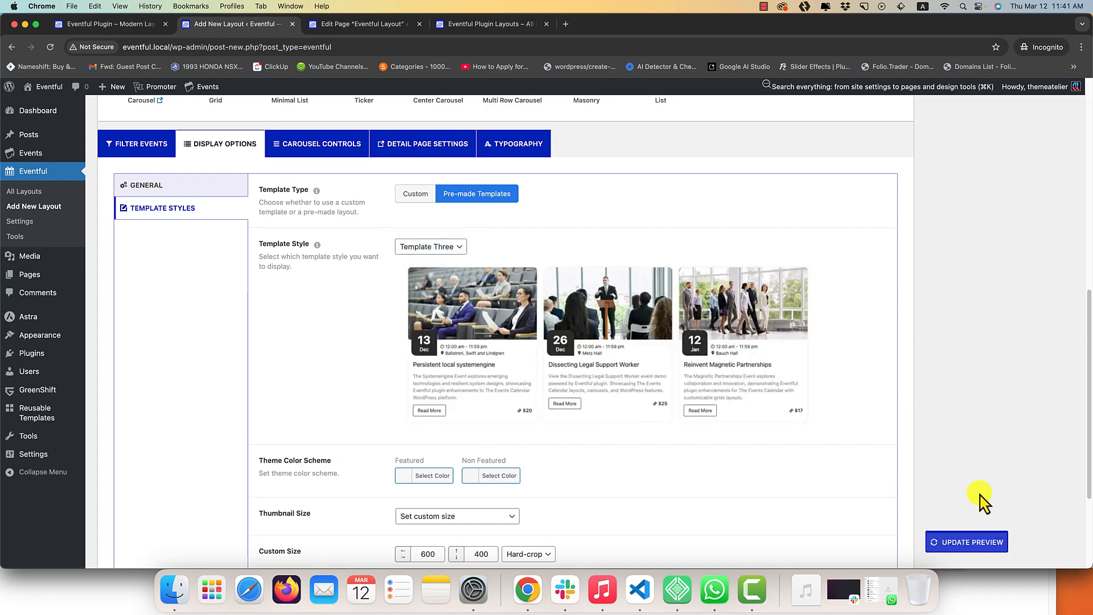
{"action": "scroll", "coordinate": [968, 484], "scroll_direction": "up", "scroll_amount": 4}
Set the template type back to Custom and return to the live preview.
{"action": "scroll", "coordinate": [766, 442], "scroll_direction": "down", "scroll_amount": 7}
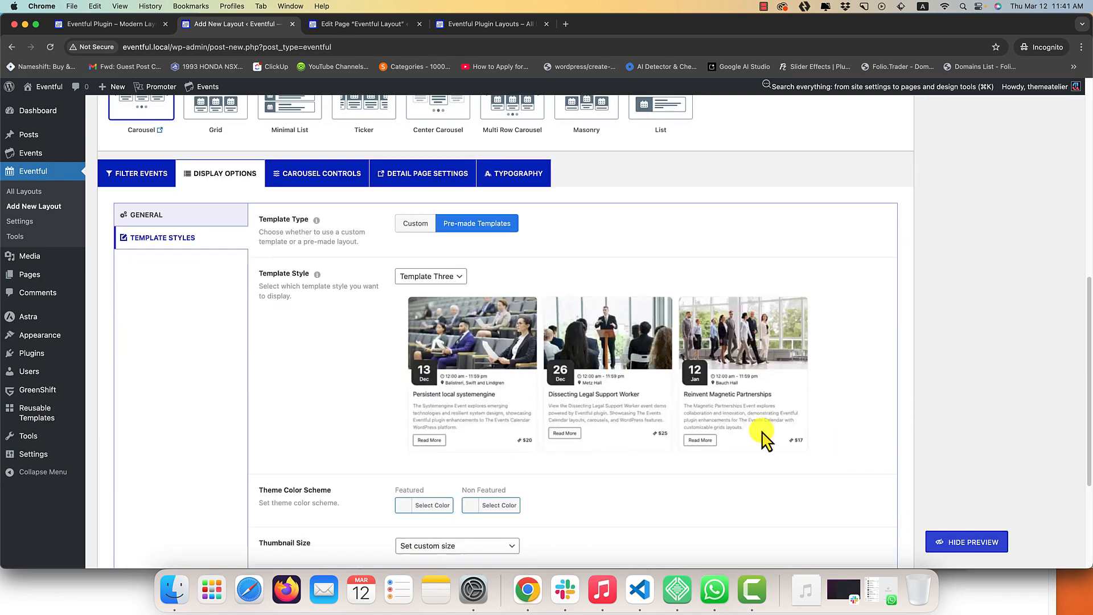
{"action": "left_click", "coordinate": [402, 227]}
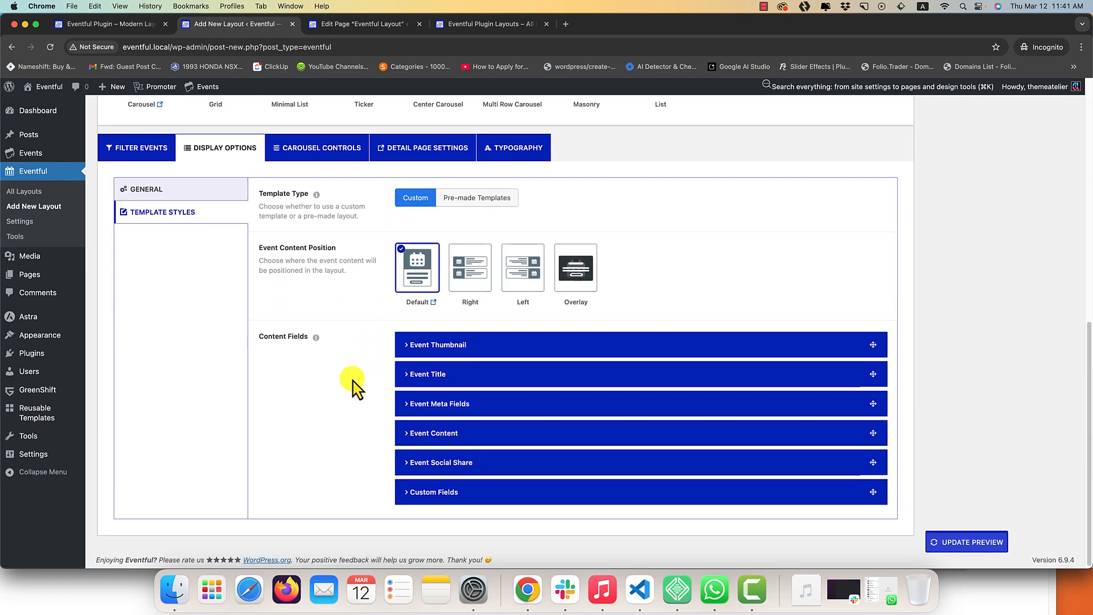
{"action": "scroll", "coordinate": [323, 320], "scroll_direction": "up", "scroll_amount": 7}
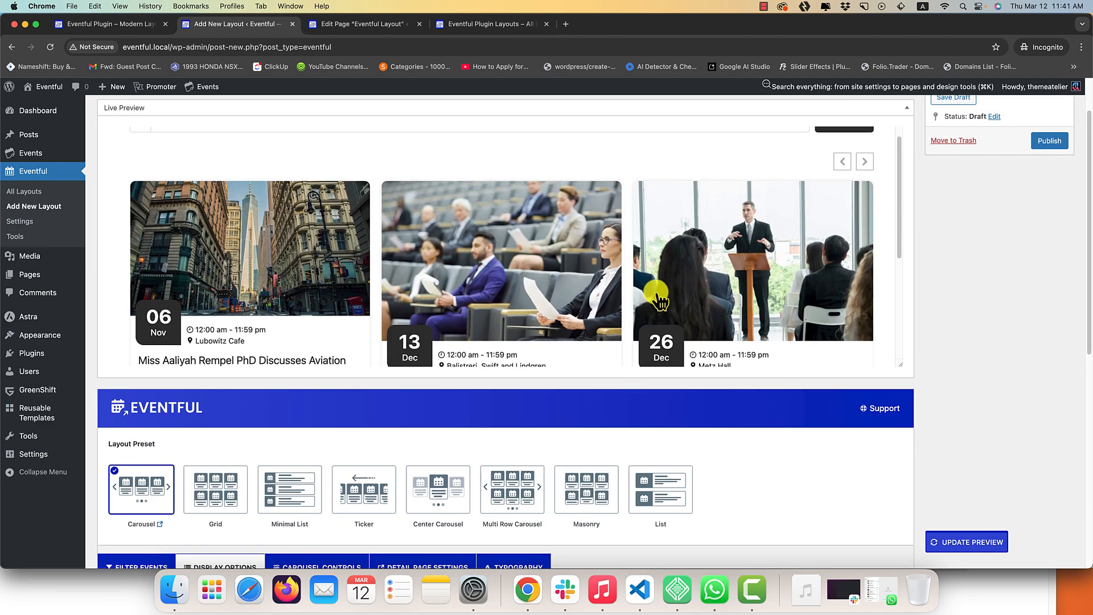
Try Right as the event content position and check it in the updated live preview.
{"action": "scroll", "coordinate": [659, 292], "scroll_direction": "down", "scroll_amount": 3}
{"action": "scroll", "coordinate": [988, 360], "scroll_direction": "down", "scroll_amount": 7}
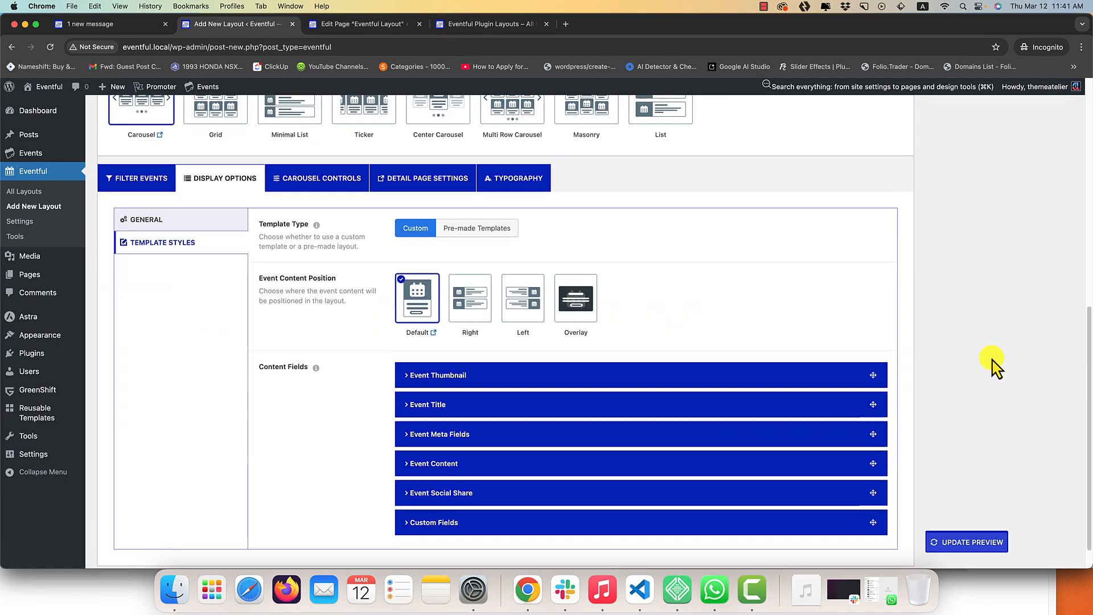
{"action": "left_click", "coordinate": [461, 302]}
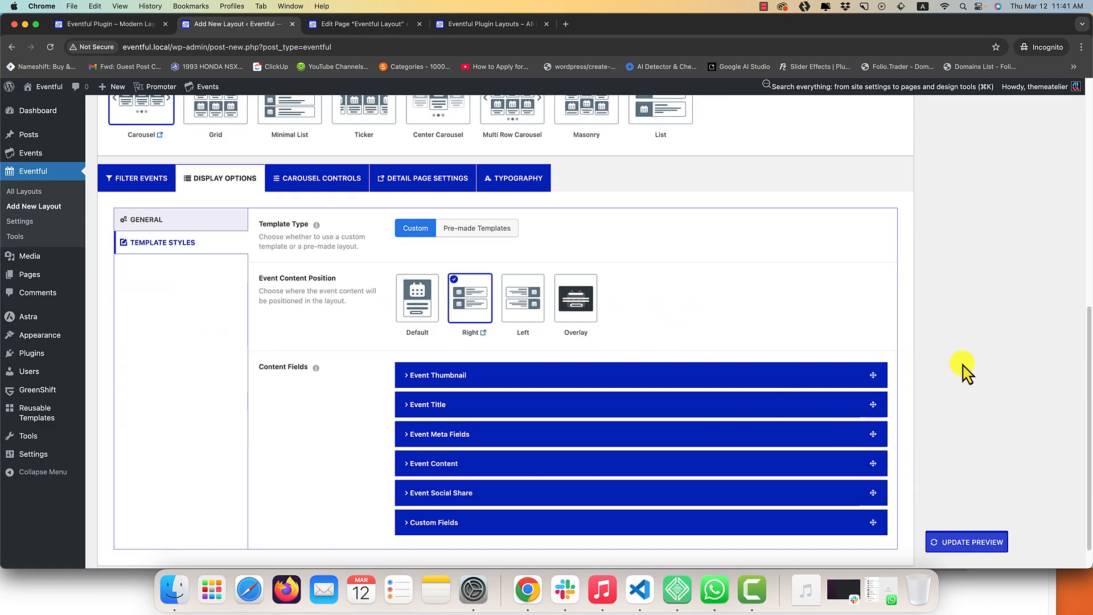
{"action": "scroll", "coordinate": [963, 366], "scroll_direction": "up", "scroll_amount": 7}
{"action": "scroll", "coordinate": [590, 242], "scroll_direction": "up", "scroll_amount": 1}
Try Left as the event content position and check it in the updated live preview.
{"action": "scroll", "coordinate": [1090, 311], "scroll_direction": "down", "scroll_amount": 3}
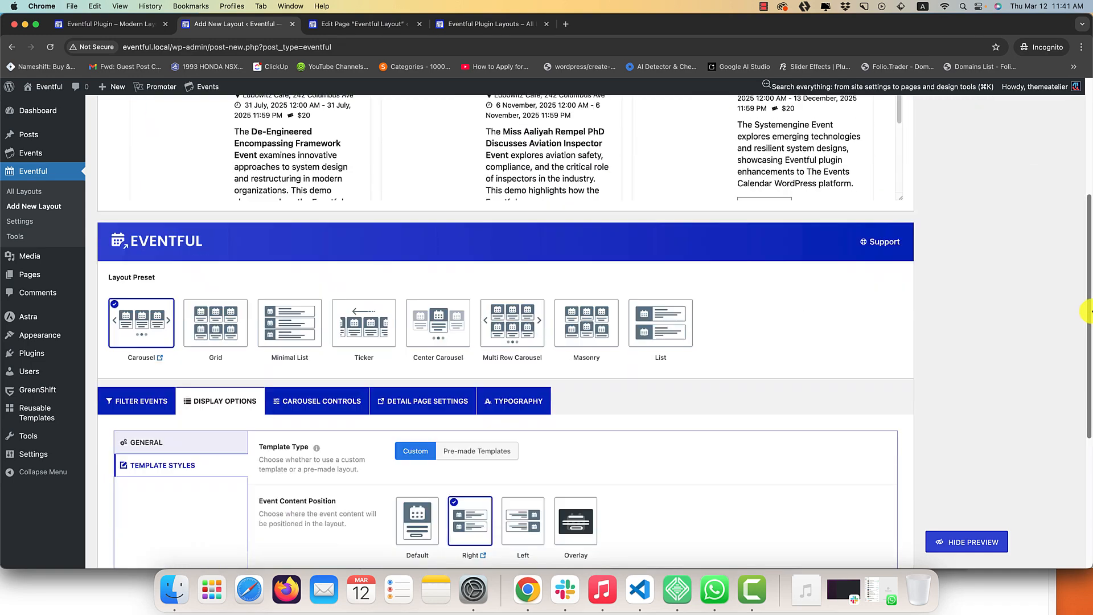
{"action": "scroll", "coordinate": [1087, 310], "scroll_direction": "down", "scroll_amount": 2}
{"action": "left_click", "coordinate": [520, 421]}
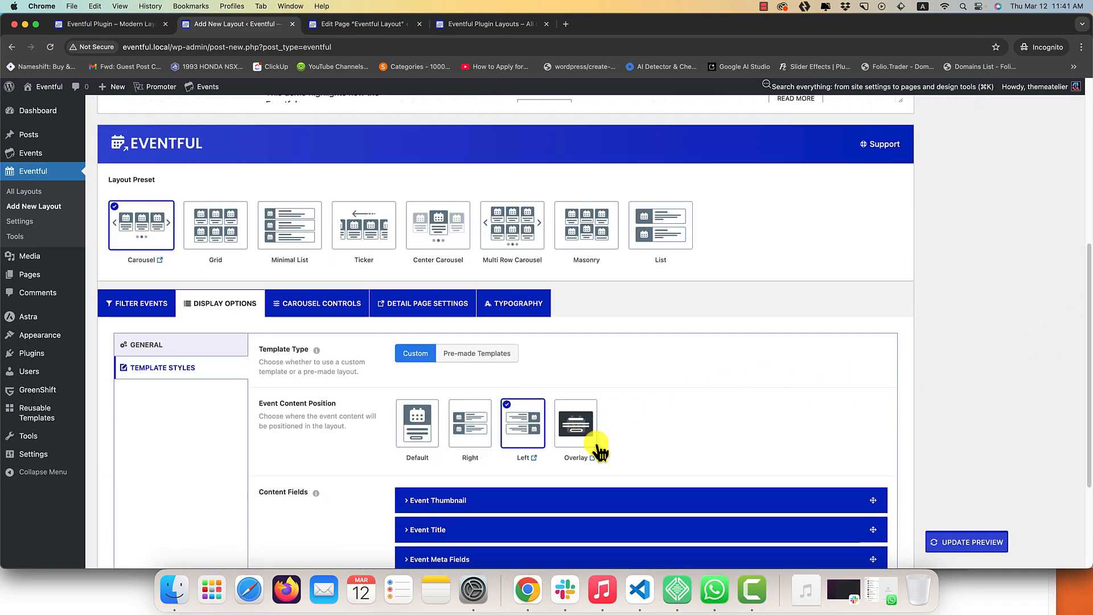
{"action": "scroll", "coordinate": [940, 456], "scroll_direction": "up", "scroll_amount": 5}
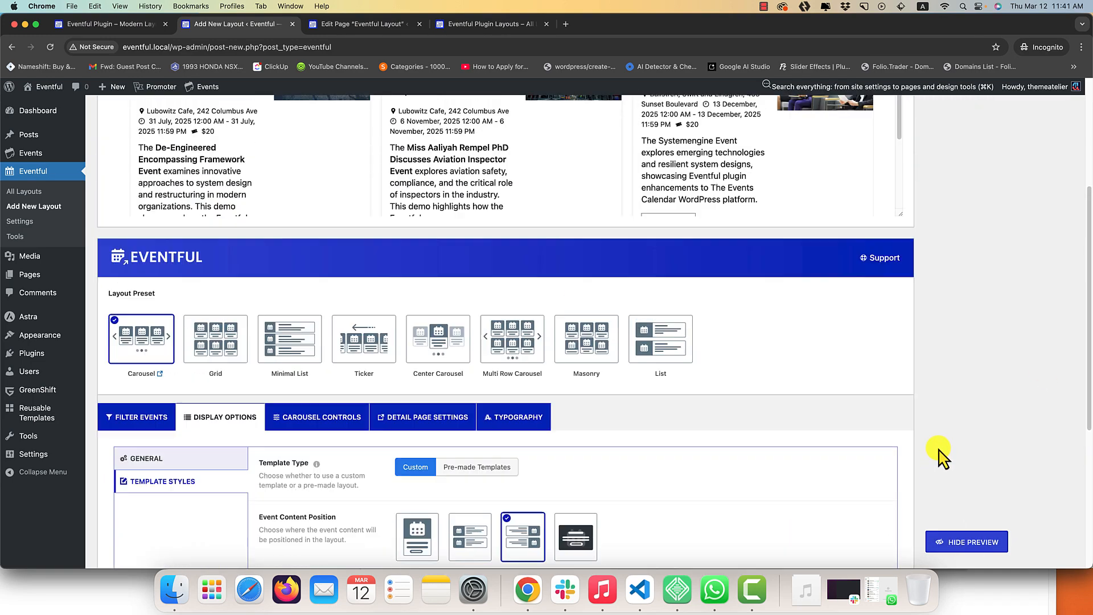
Set the event content position back to Default and look through the Event Thumbnail settings.
{"action": "scroll", "coordinate": [940, 456], "scroll_direction": "down", "scroll_amount": 7}
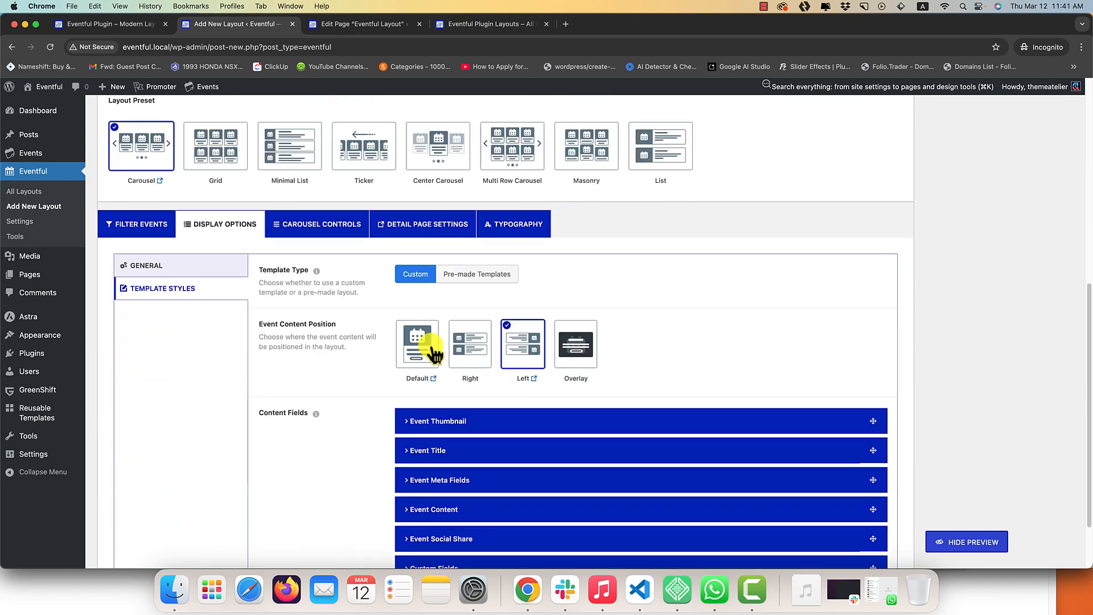
{"action": "scroll", "coordinate": [370, 385], "scroll_direction": "down", "scroll_amount": 2}
{"action": "left_click", "coordinate": [427, 341]}
{"action": "scroll", "coordinate": [379, 356], "scroll_direction": "down", "scroll_amount": 7}
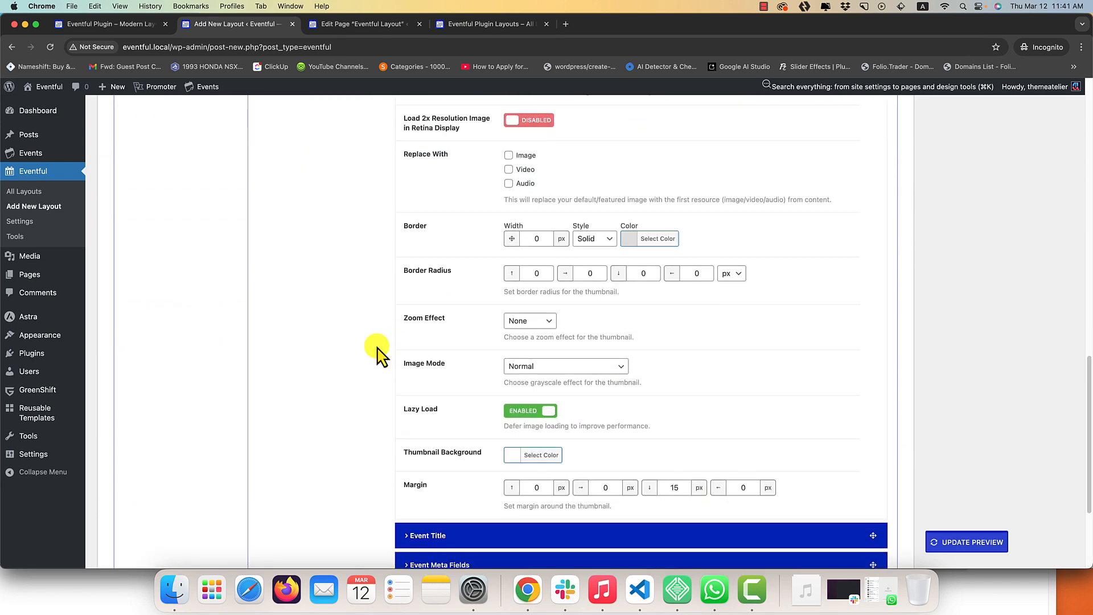
{"action": "scroll", "coordinate": [715, 404], "scroll_direction": "down", "scroll_amount": 2}
{"action": "scroll", "coordinate": [496, 278], "scroll_direction": "up", "scroll_amount": 5}
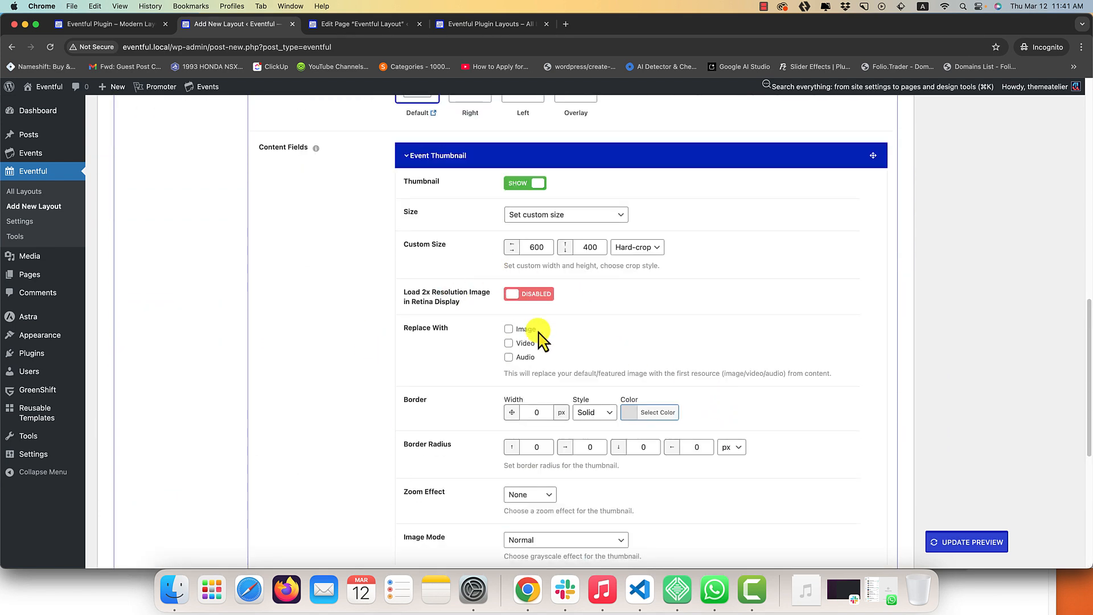
{"action": "scroll", "coordinate": [527, 356], "scroll_direction": "down", "scroll_amount": 1}
{"action": "scroll", "coordinate": [512, 396], "scroll_direction": "down", "scroll_amount": 1}
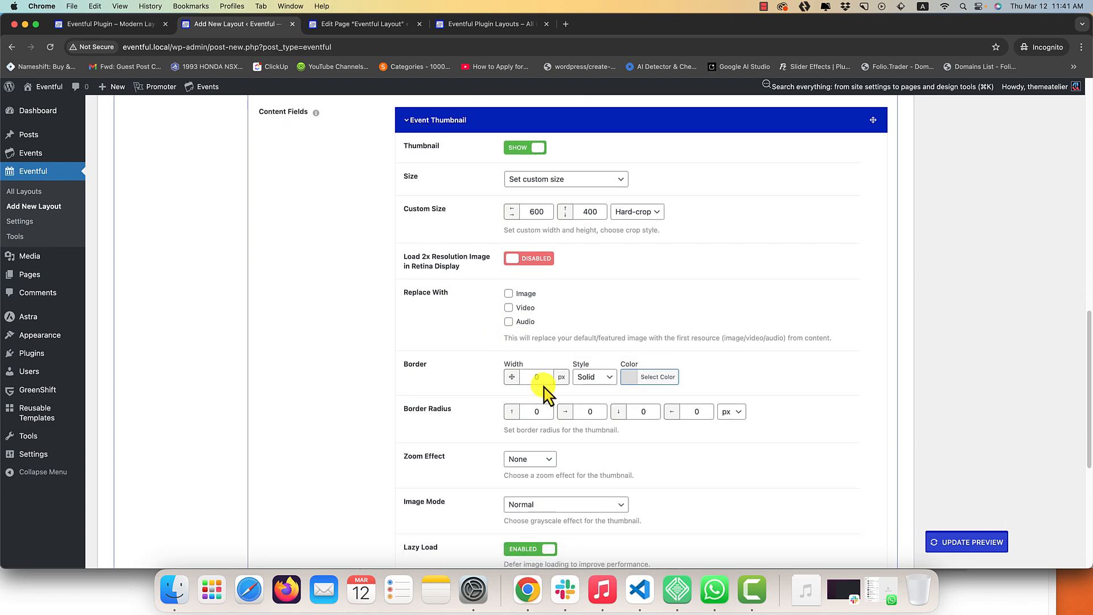
Give the event thumbnail a 1 px solid border in green #81d742 and check it in the updated live preview.
{"action": "left_click", "coordinate": [672, 378]}
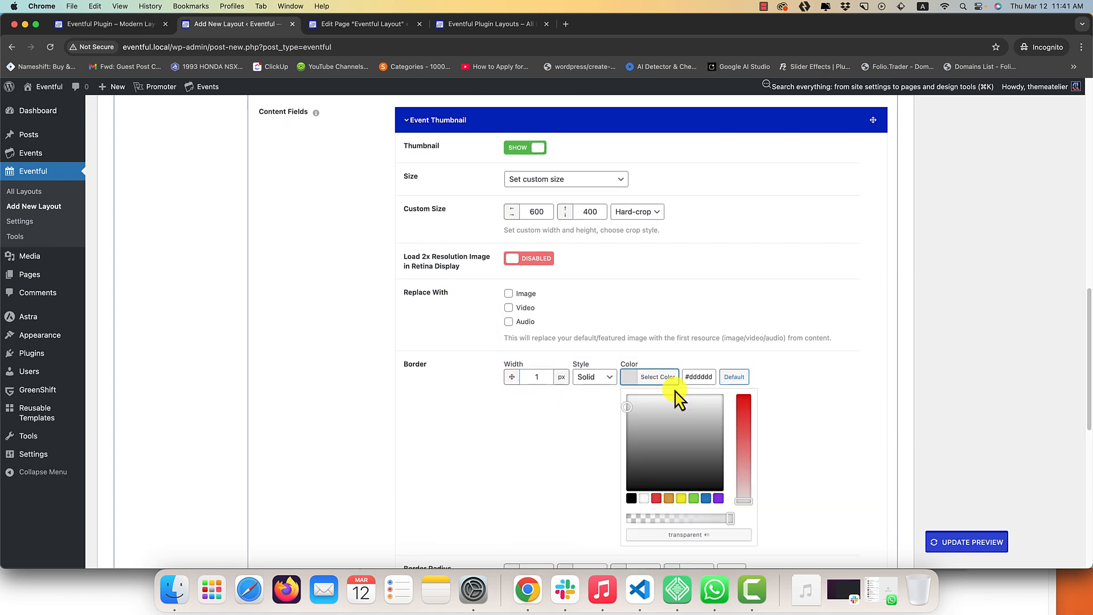
{"action": "left_click", "coordinate": [693, 498]}
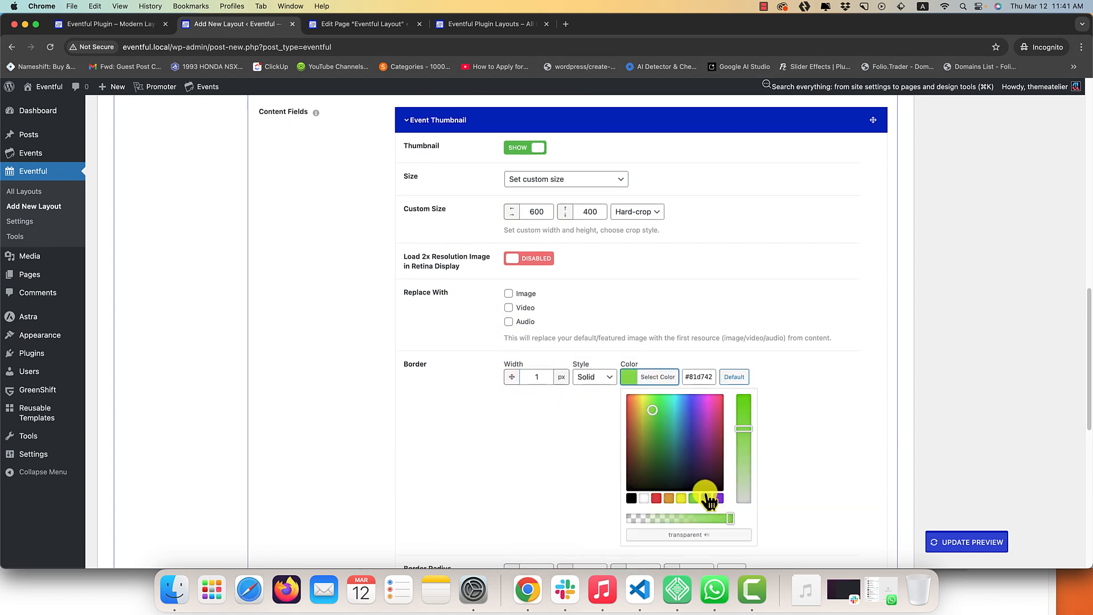
{"action": "left_click", "coordinate": [990, 407]}
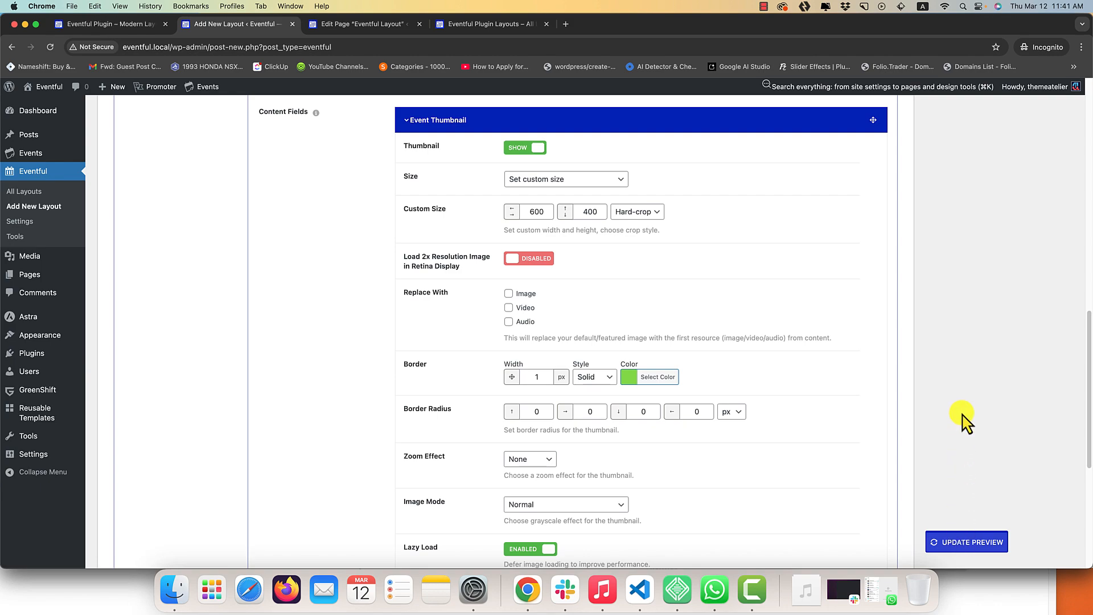
{"action": "scroll", "coordinate": [966, 420], "scroll_direction": "up", "scroll_amount": 10}
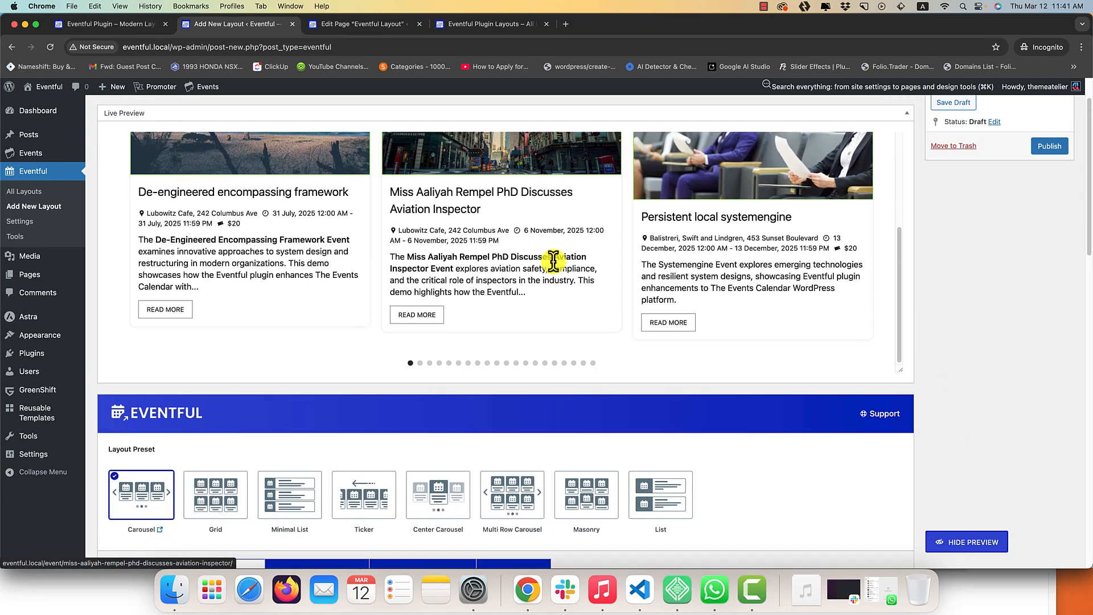
Collapse the Event Thumbnail settings and review the Event Title settings, including the available HTML tags.
{"action": "scroll", "coordinate": [1016, 386], "scroll_direction": "down", "scroll_amount": 7}
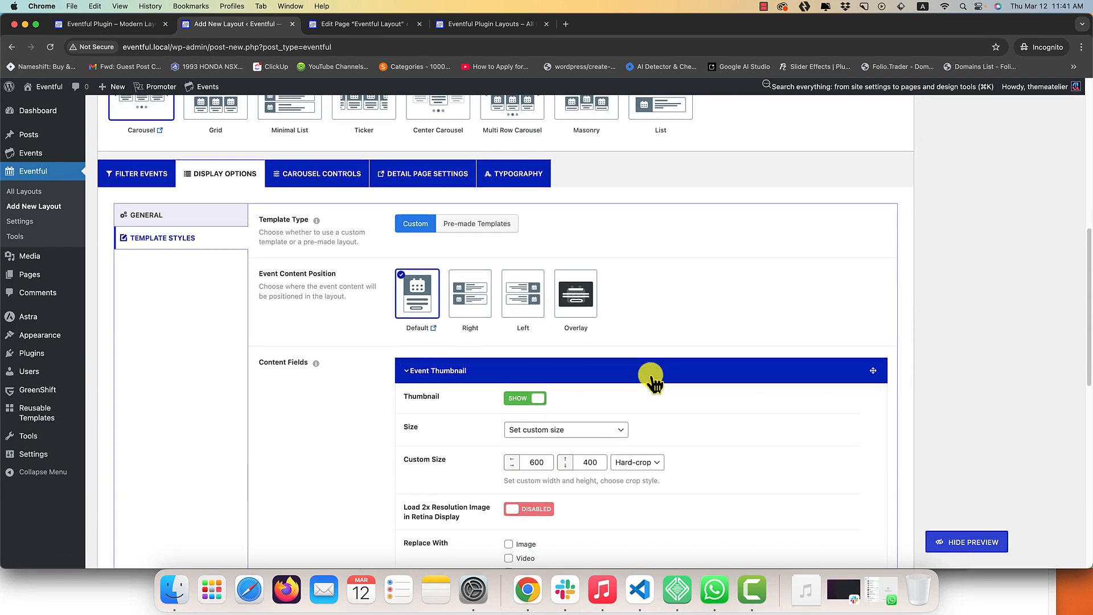
{"action": "left_click", "coordinate": [535, 359]}
{"action": "left_click", "coordinate": [488, 384]}
{"action": "scroll", "coordinate": [397, 375], "scroll_direction": "down", "scroll_amount": 3}
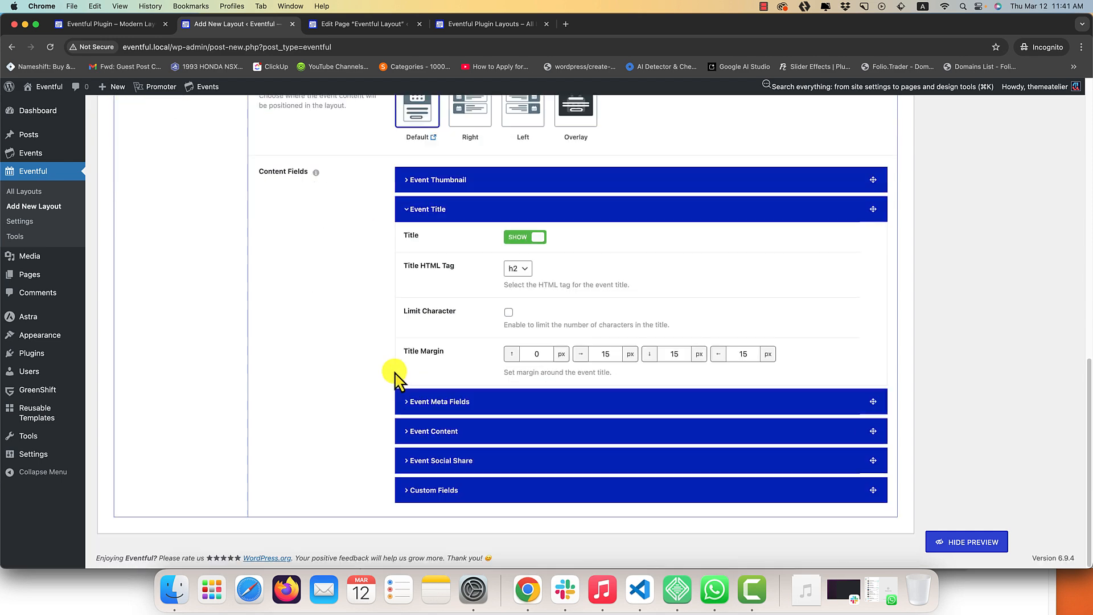
{"action": "left_click", "coordinate": [518, 270]}
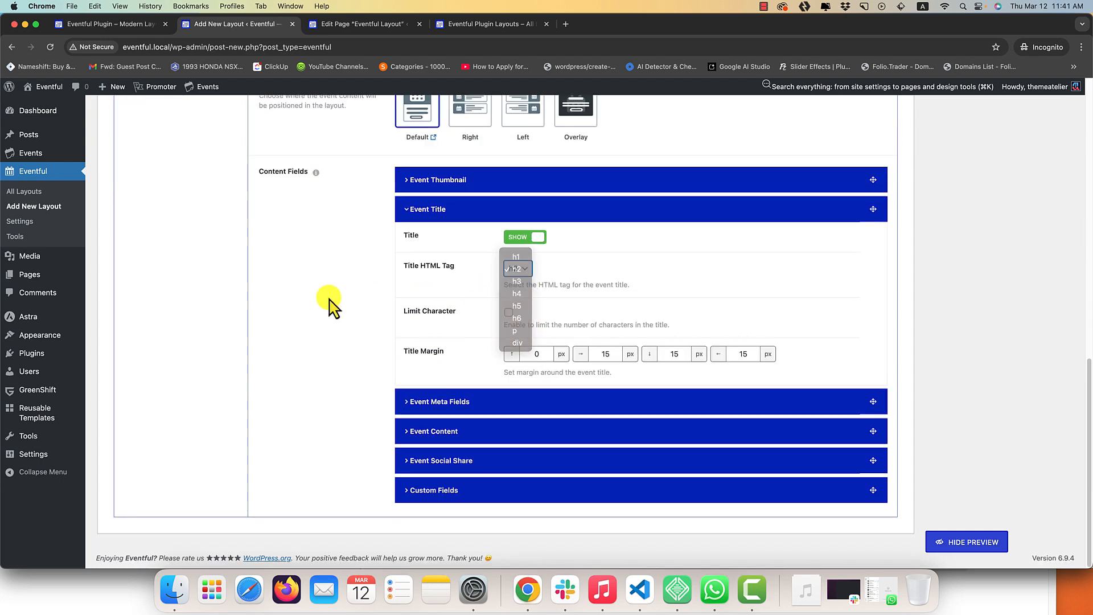
{"action": "left_click", "coordinate": [418, 398]}
Add a new Price meta to the Event Meta Fields and collapse its entry.
{"action": "left_click", "coordinate": [452, 402]}
{"action": "scroll", "coordinate": [451, 312], "scroll_direction": "down", "scroll_amount": 4}
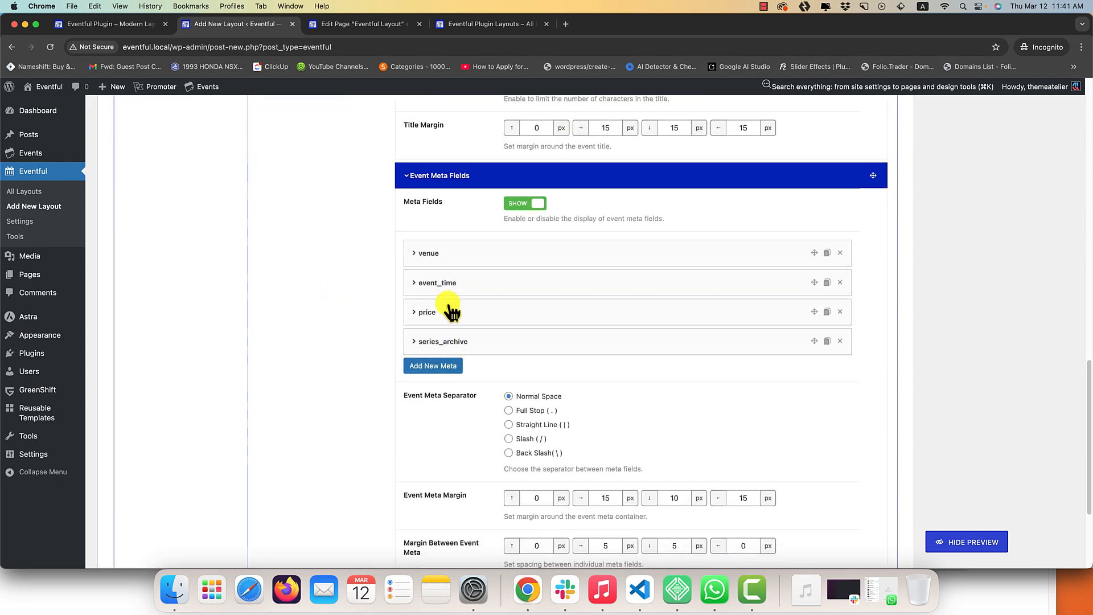
{"action": "left_click", "coordinate": [434, 365]}
{"action": "scroll", "coordinate": [433, 353], "scroll_direction": "down", "scroll_amount": 2}
{"action": "left_click", "coordinate": [540, 293]}
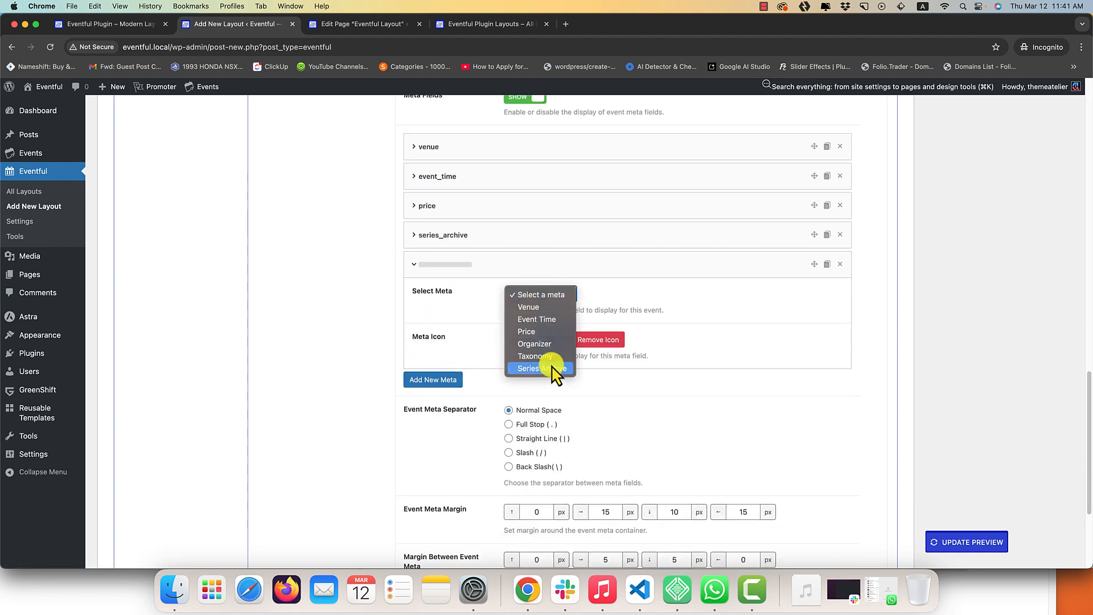
{"action": "left_click", "coordinate": [544, 333]}
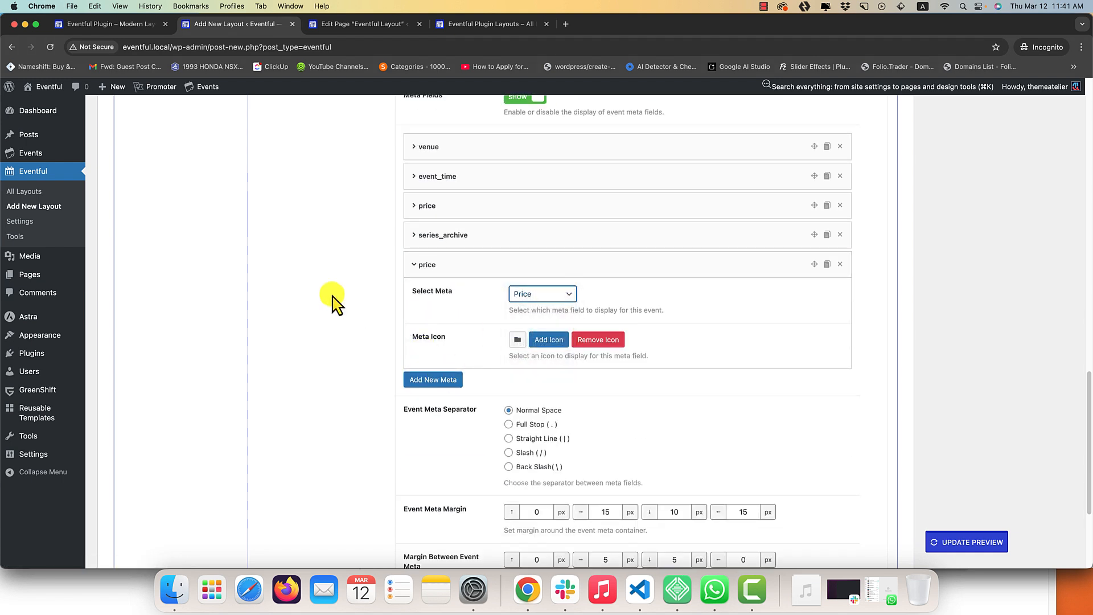
{"action": "left_click", "coordinate": [459, 269]}
Examine the Event Content settings, from content display and length down to the Read More options.
{"action": "scroll", "coordinate": [621, 398], "scroll_direction": "down", "scroll_amount": 3}
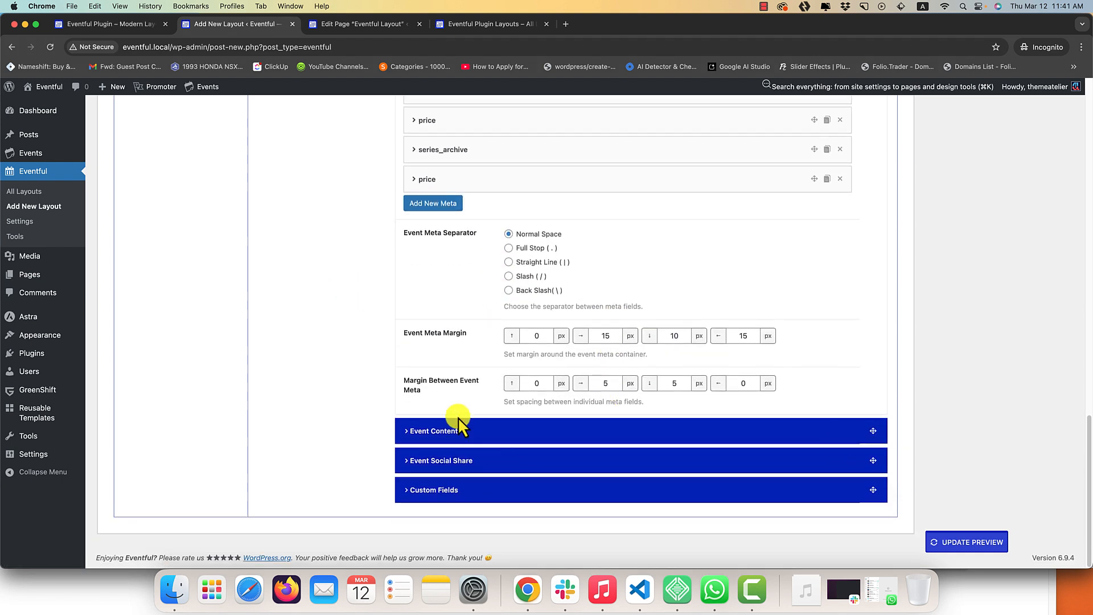
{"action": "left_click", "coordinate": [452, 428]}
{"action": "scroll", "coordinate": [459, 374], "scroll_direction": "down", "scroll_amount": 10}
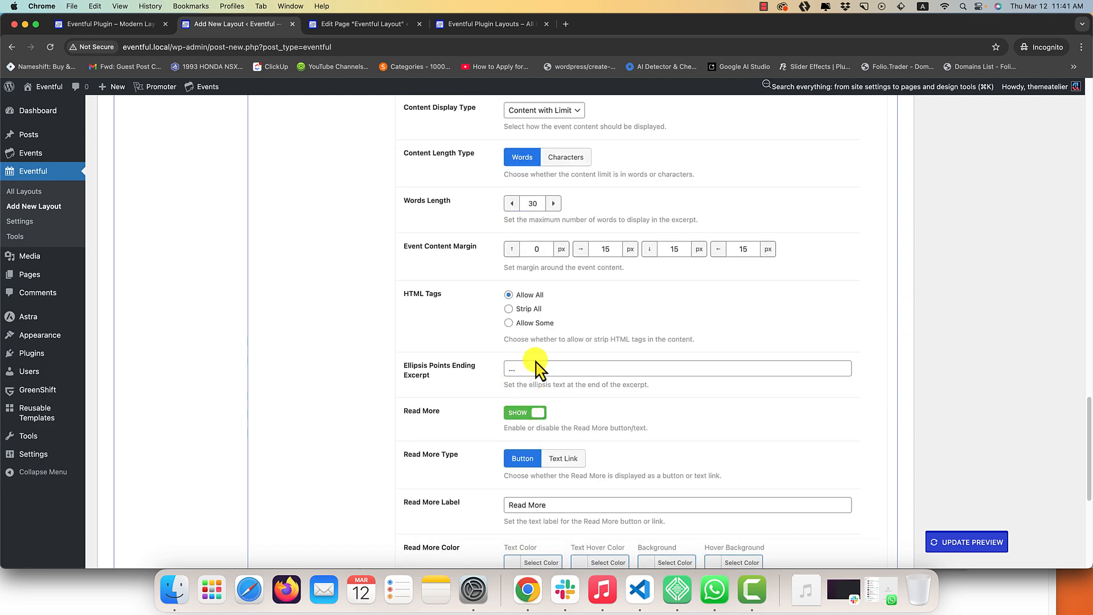
{"action": "scroll", "coordinate": [484, 387], "scroll_direction": "down", "scroll_amount": 2}
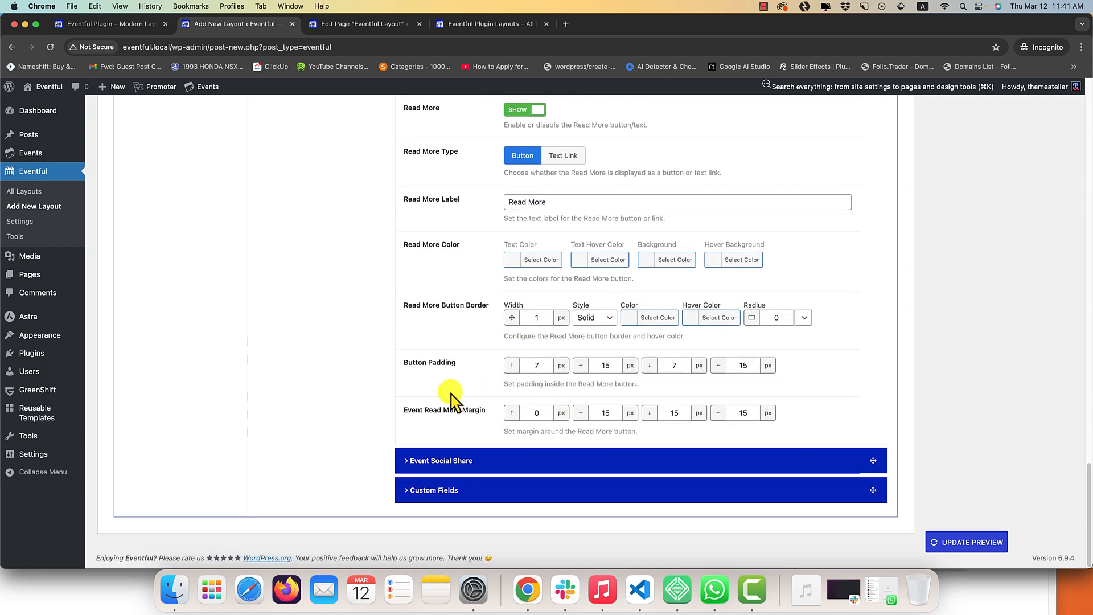
Choose Facebook, Pinterest, LinkedIn and Twitter as the sharing media in the Event Social Share settings.
{"action": "left_click", "coordinate": [459, 462]}
{"action": "scroll", "coordinate": [507, 433], "scroll_direction": "down", "scroll_amount": 3}
{"action": "left_click", "coordinate": [552, 444]}
{"action": "left_click", "coordinate": [538, 458]}
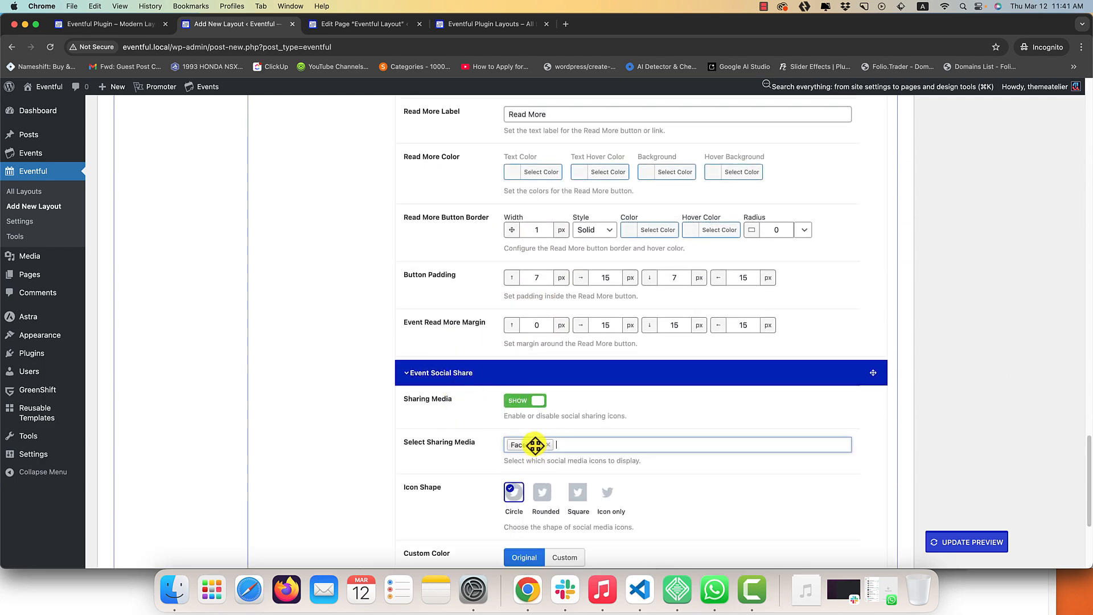
{"action": "scroll", "coordinate": [569, 416], "scroll_direction": "down", "scroll_amount": 4}
{"action": "left_click", "coordinate": [586, 345]}
{"action": "left_click", "coordinate": [570, 401]}
{"action": "scroll", "coordinate": [654, 318], "scroll_direction": "down", "scroll_amount": 4}
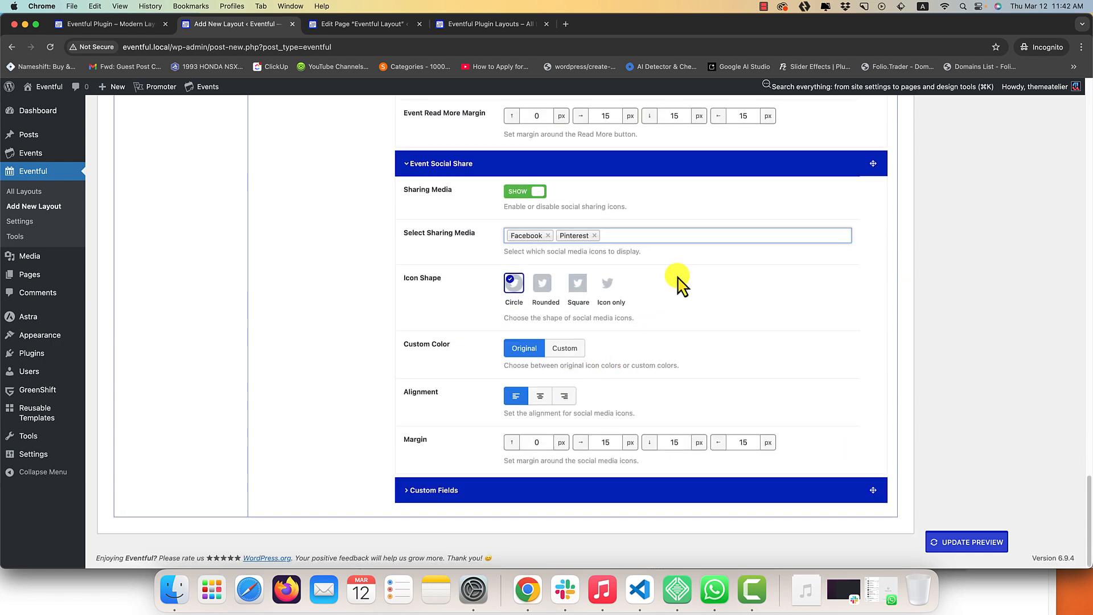
{"action": "left_click", "coordinate": [668, 235]}
{"action": "left_click", "coordinate": [552, 276]}
{"action": "left_click", "coordinate": [676, 236]}
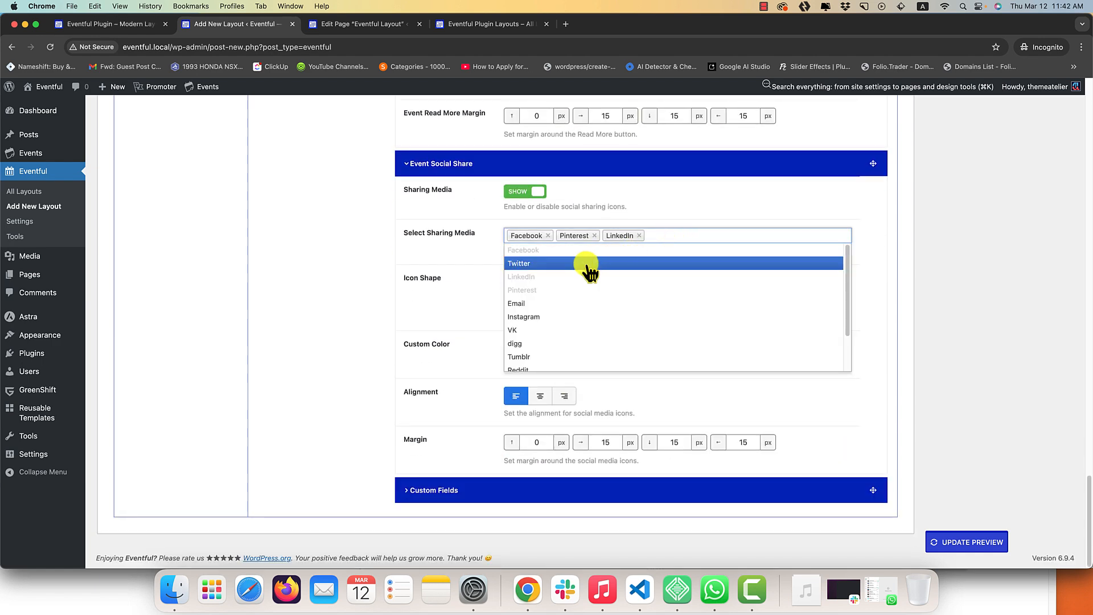
{"action": "left_click", "coordinate": [589, 265]}
Show the coupon custom field in the Custom Fields settings and update the live preview.
{"action": "left_click", "coordinate": [512, 490]}
{"action": "scroll", "coordinate": [516, 490], "scroll_direction": "down", "scroll_amount": 5}
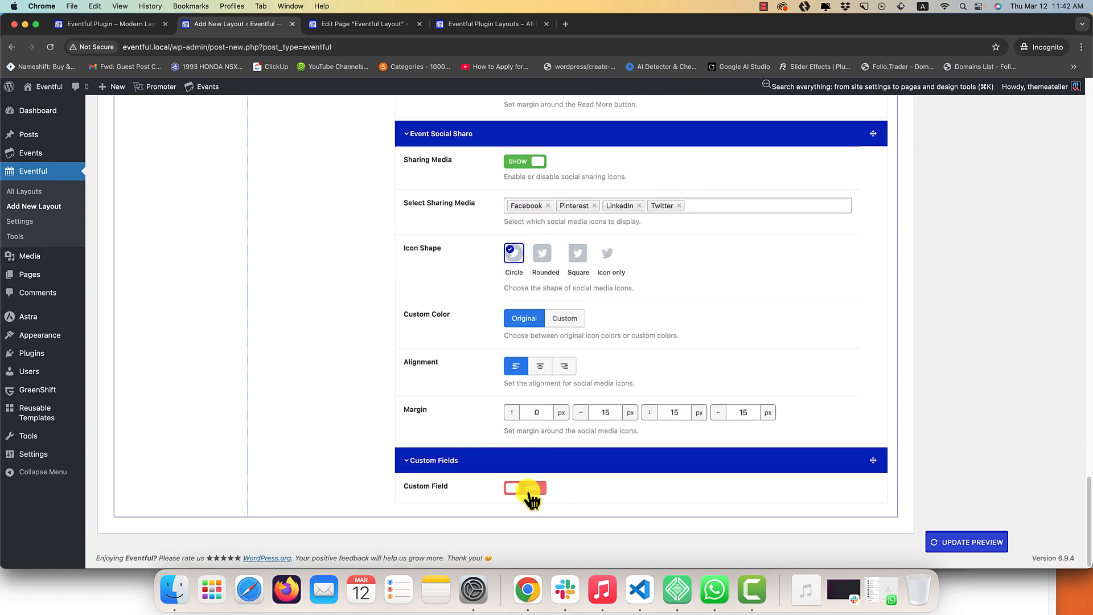
{"action": "left_click", "coordinate": [478, 351]}
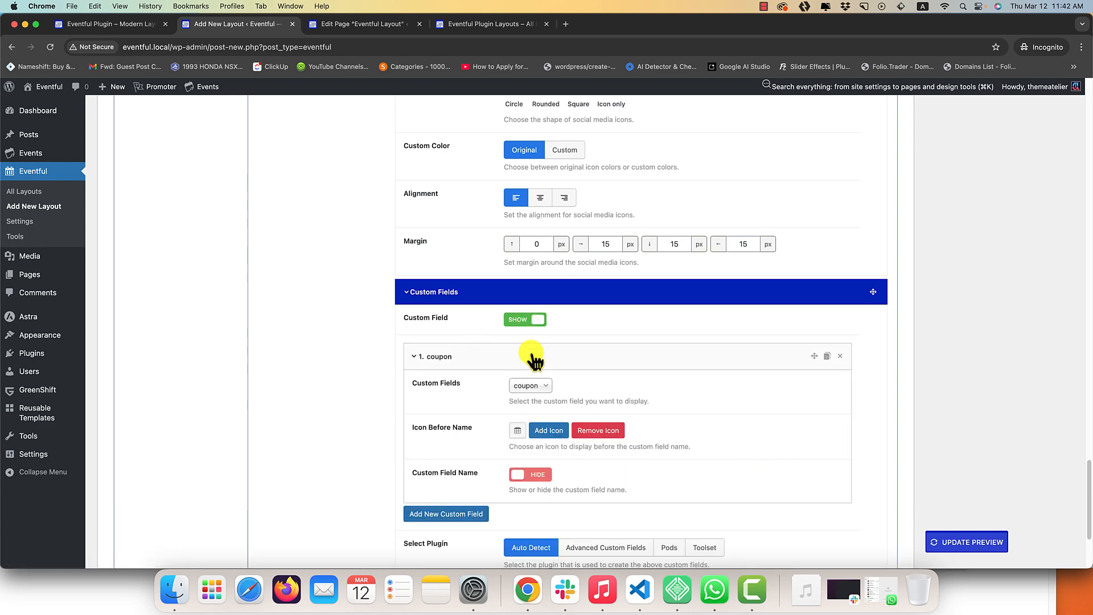
{"action": "left_click", "coordinate": [532, 385]}
{"action": "left_click", "coordinate": [698, 450]}
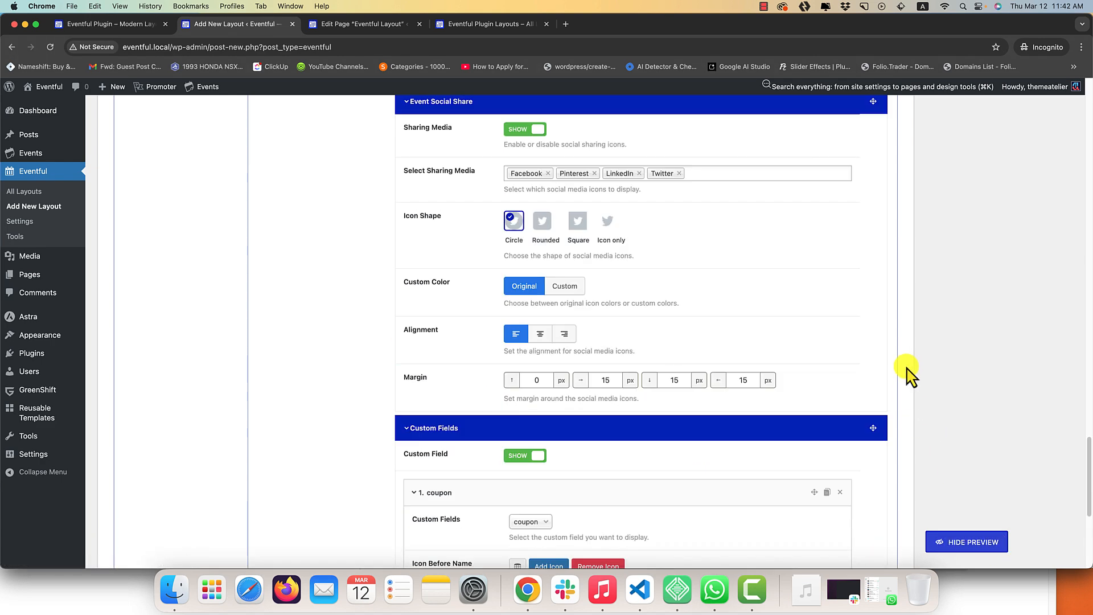
Collapse Event Content and Event Social Share, move Event Social Share above Event Content, and check the new order in the live preview.
{"action": "scroll", "coordinate": [988, 397], "scroll_direction": "down", "scroll_amount": 20}
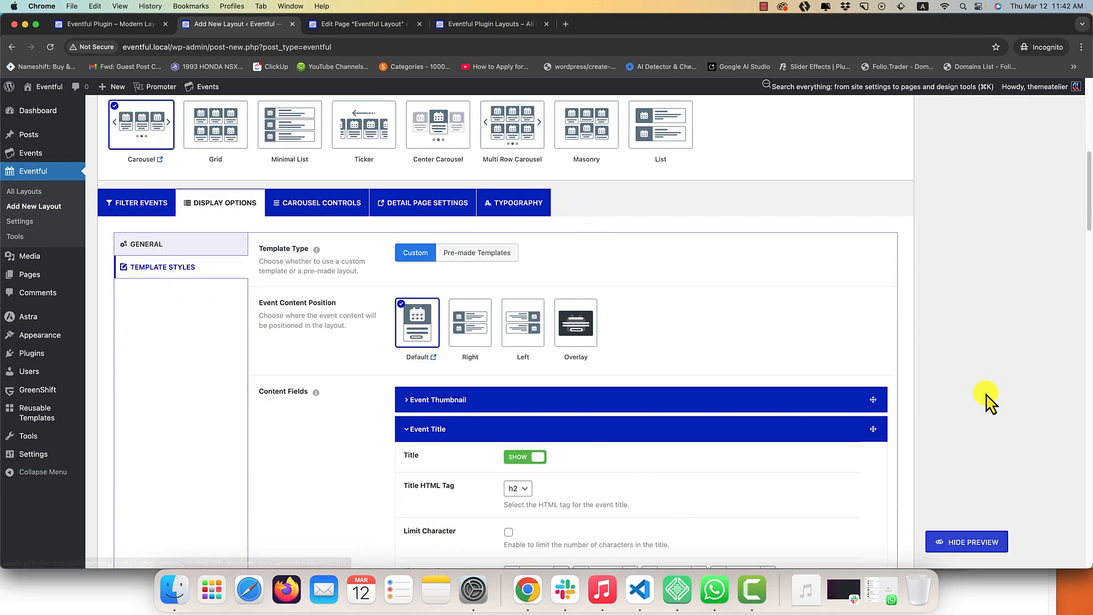
{"action": "left_click", "coordinate": [480, 337]}
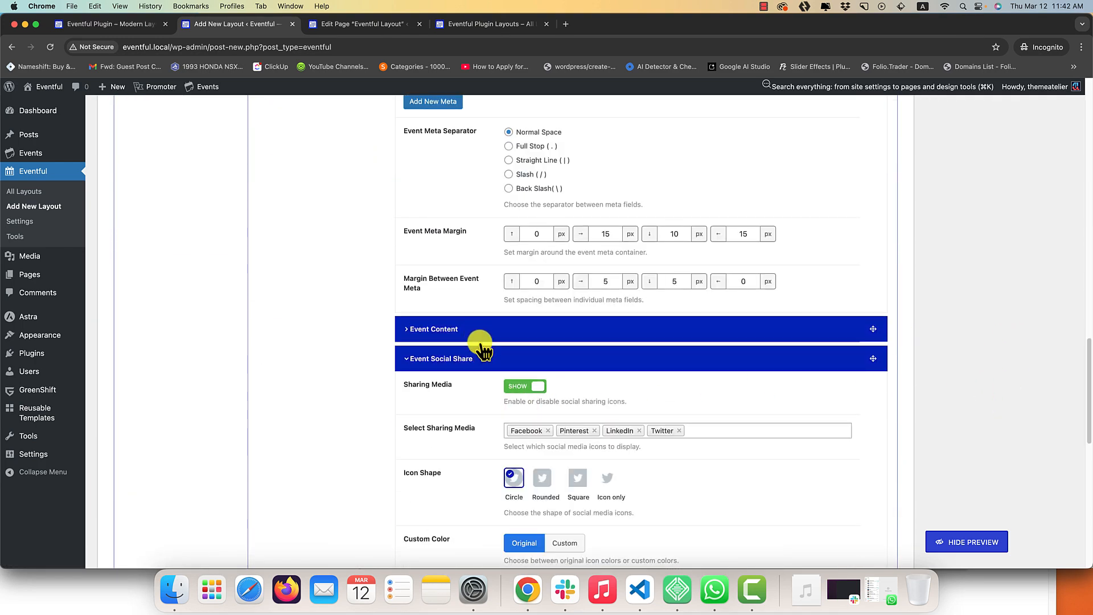
{"action": "left_click", "coordinate": [481, 357]}
{"action": "left_click_drag", "start_coordinate": [480, 364], "coordinate": [470, 324]}
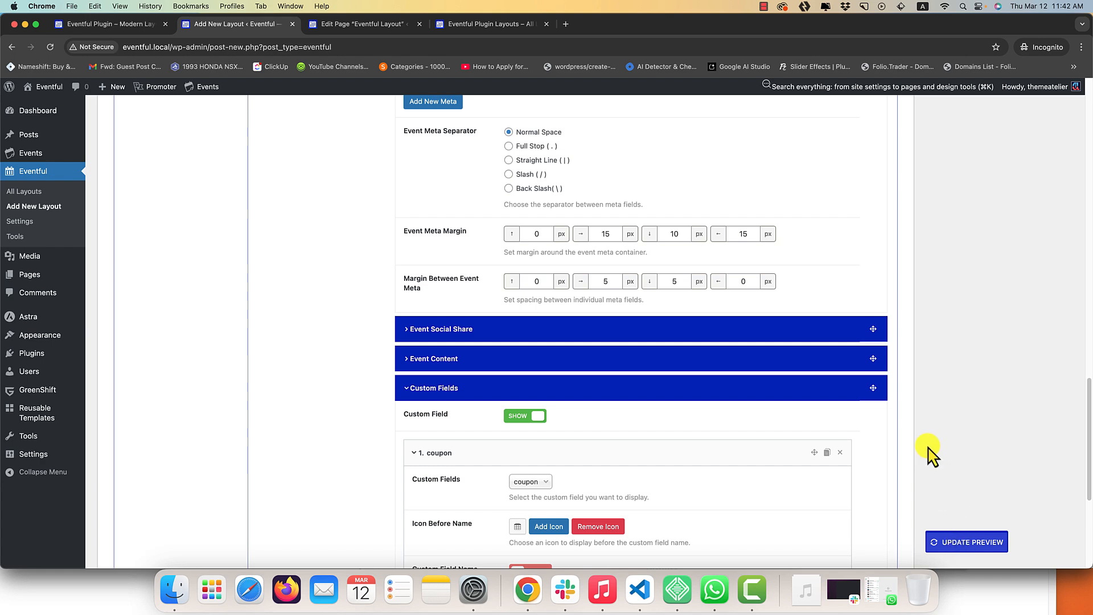
{"action": "scroll", "coordinate": [931, 453], "scroll_direction": "up", "scroll_amount": 20}
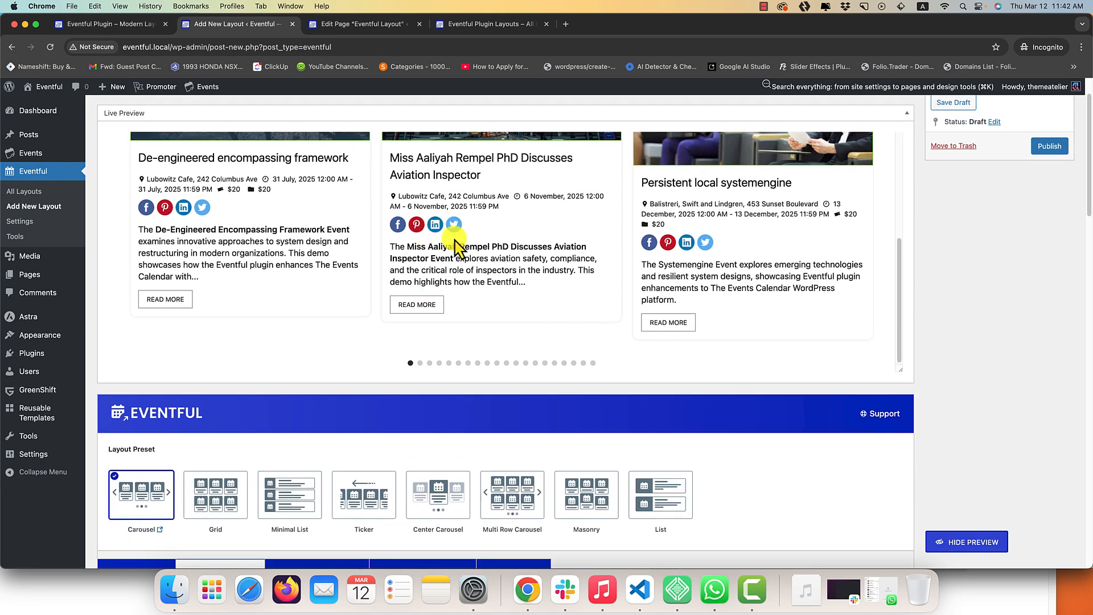
Collapse the Event Meta Fields, Custom Fields and Event Title settings in the content fields list.
{"action": "scroll", "coordinate": [718, 376], "scroll_direction": "down", "scroll_amount": 15}
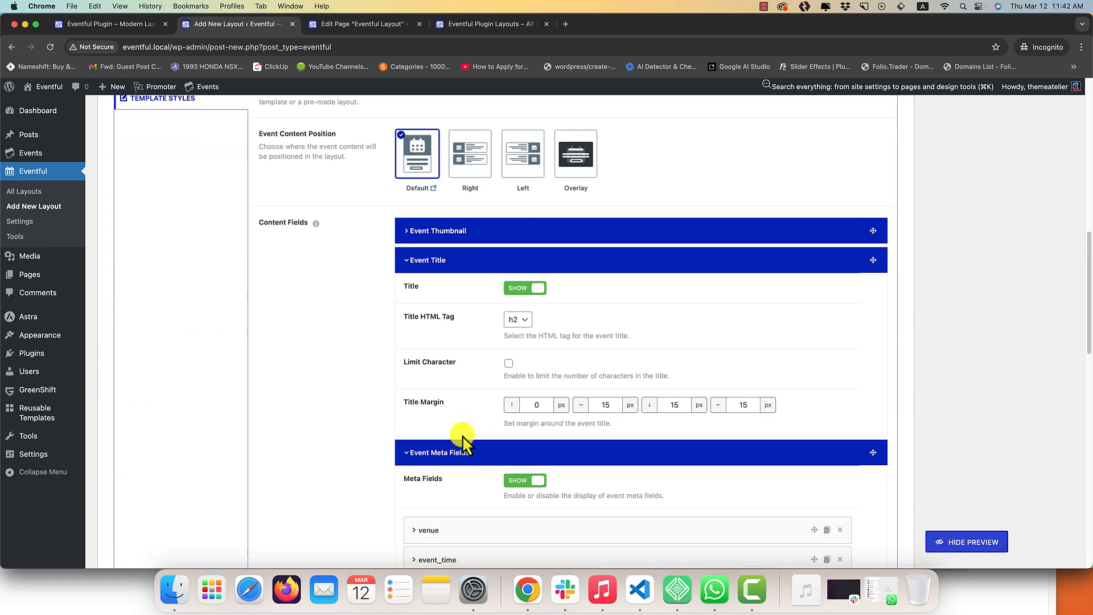
{"action": "scroll", "coordinate": [464, 447], "scroll_direction": "down", "scroll_amount": 3}
{"action": "left_click", "coordinate": [475, 259]}
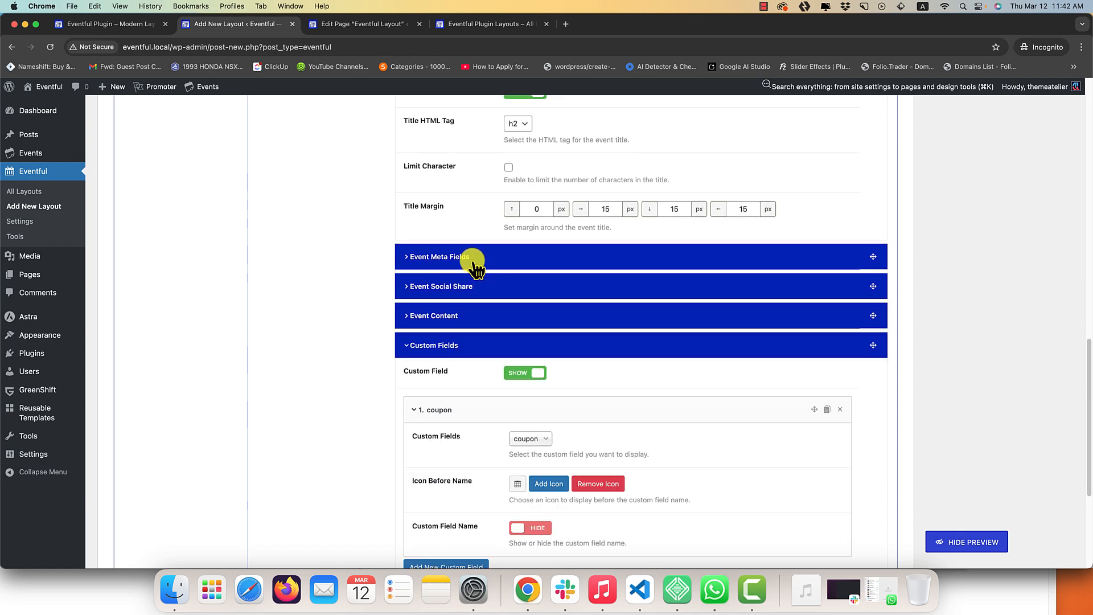
{"action": "left_click", "coordinate": [447, 344]}
{"action": "left_click", "coordinate": [444, 211]}
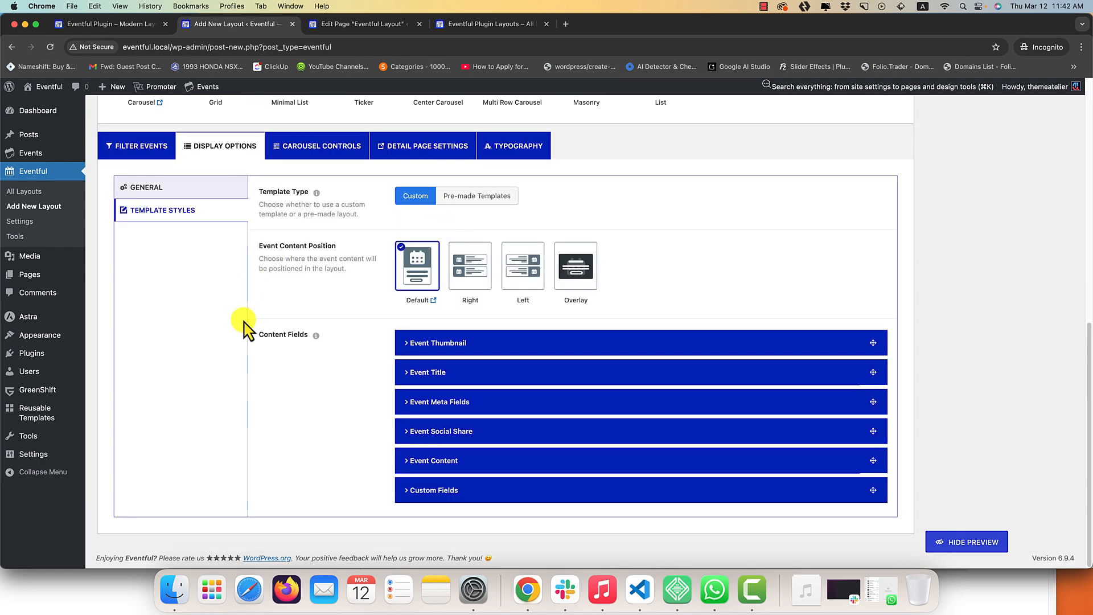
Set the first Slide To Scroll value in the carousel controls to 2, update the live preview and go to its second slide group.
{"action": "scroll", "coordinate": [243, 327], "scroll_direction": "up", "scroll_amount": 5}
{"action": "left_click", "coordinate": [319, 417]}
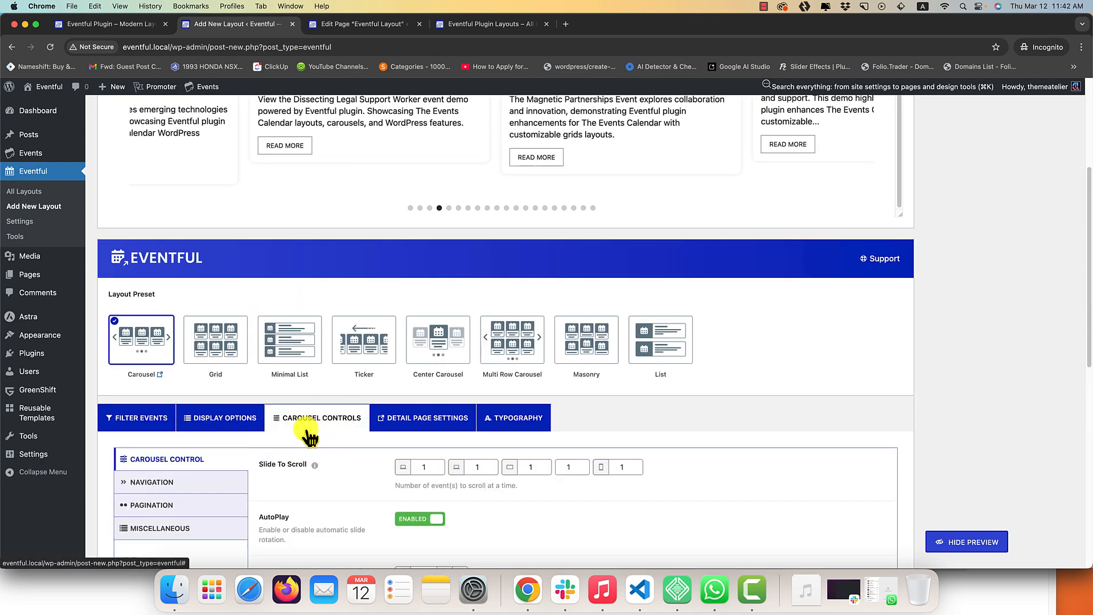
{"action": "scroll", "coordinate": [310, 437], "scroll_direction": "down", "scroll_amount": 2}
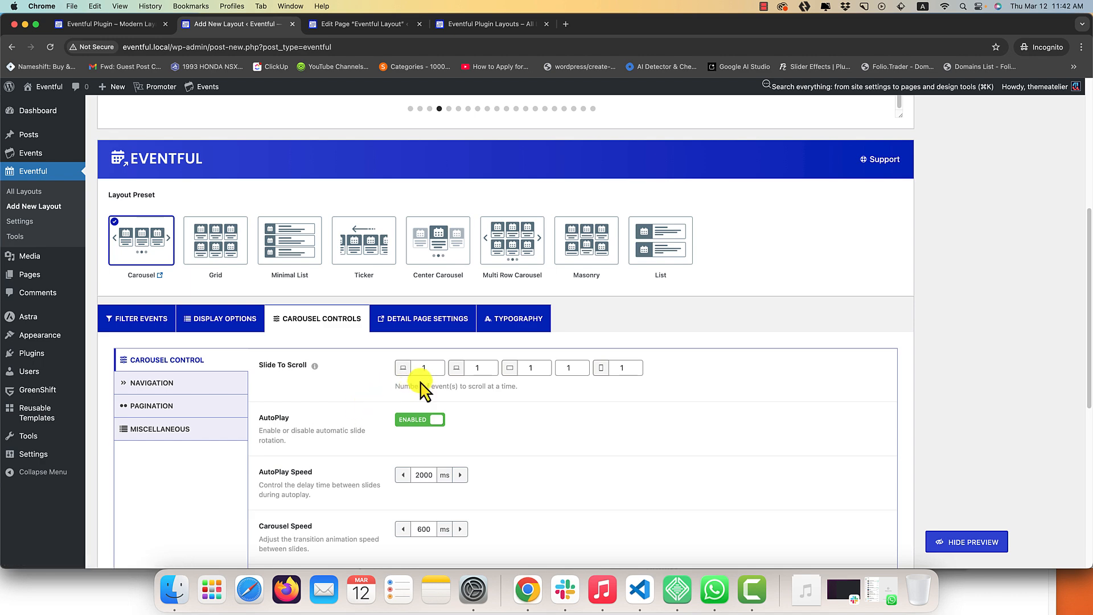
{"action": "scroll", "coordinate": [421, 385], "scroll_direction": "up", "scroll_amount": 3}
{"action": "scroll", "coordinate": [420, 391], "scroll_direction": "down", "scroll_amount": 2}
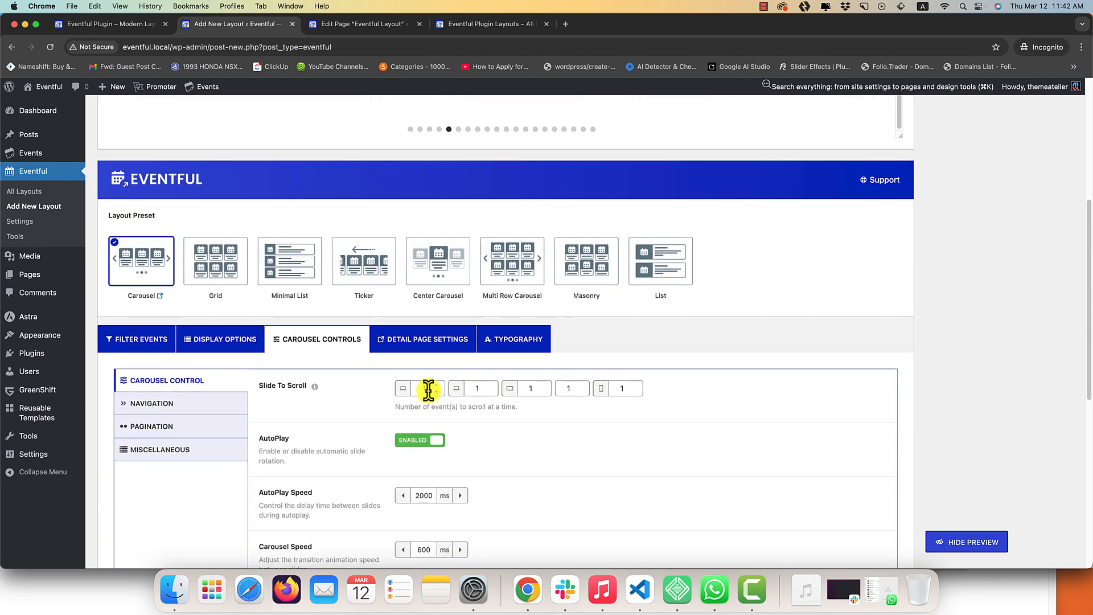
{"action": "left_click_drag", "start_coordinate": [429, 389], "coordinate": [392, 390]}
{"action": "type", "text": "2"}
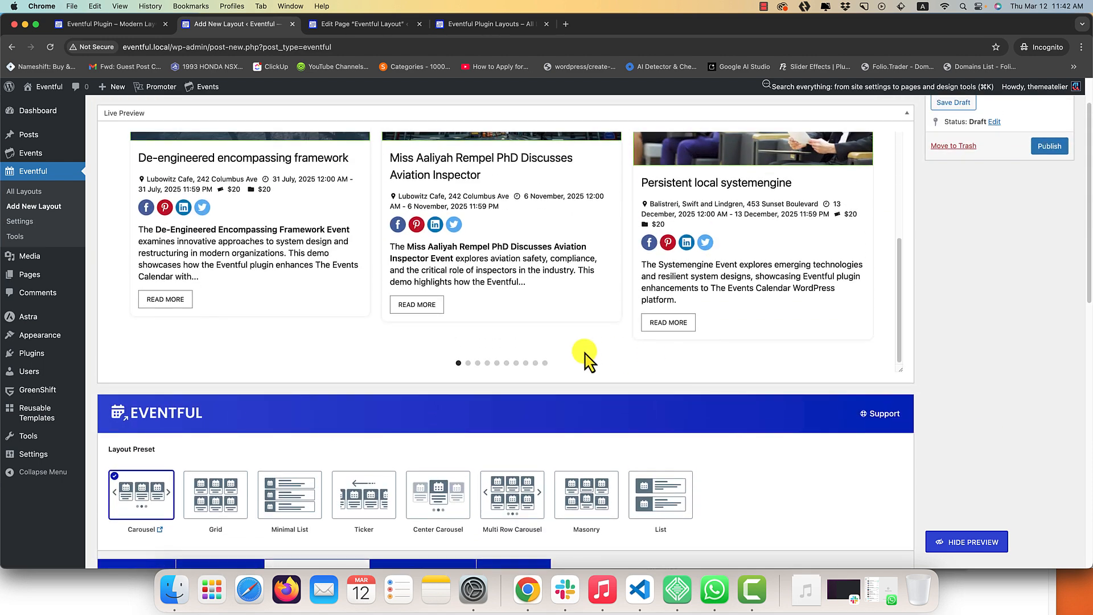
{"action": "left_click", "coordinate": [468, 363]}
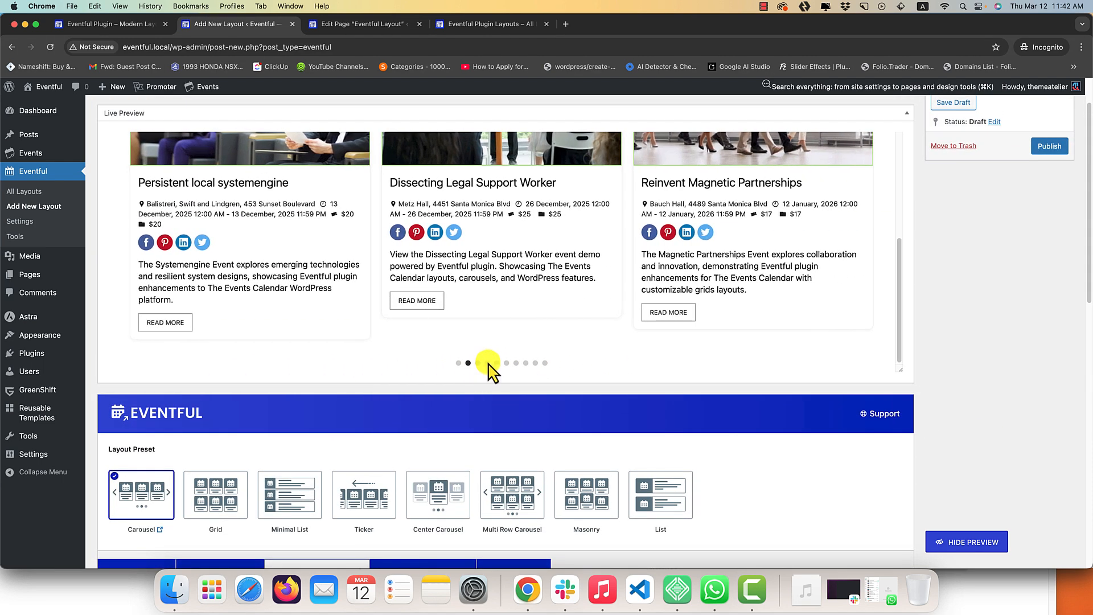
Enable Pause on Hover for the carousel, go through the Transition Effect options and update the live preview.
{"action": "scroll", "coordinate": [488, 370], "scroll_direction": "down", "scroll_amount": 15}
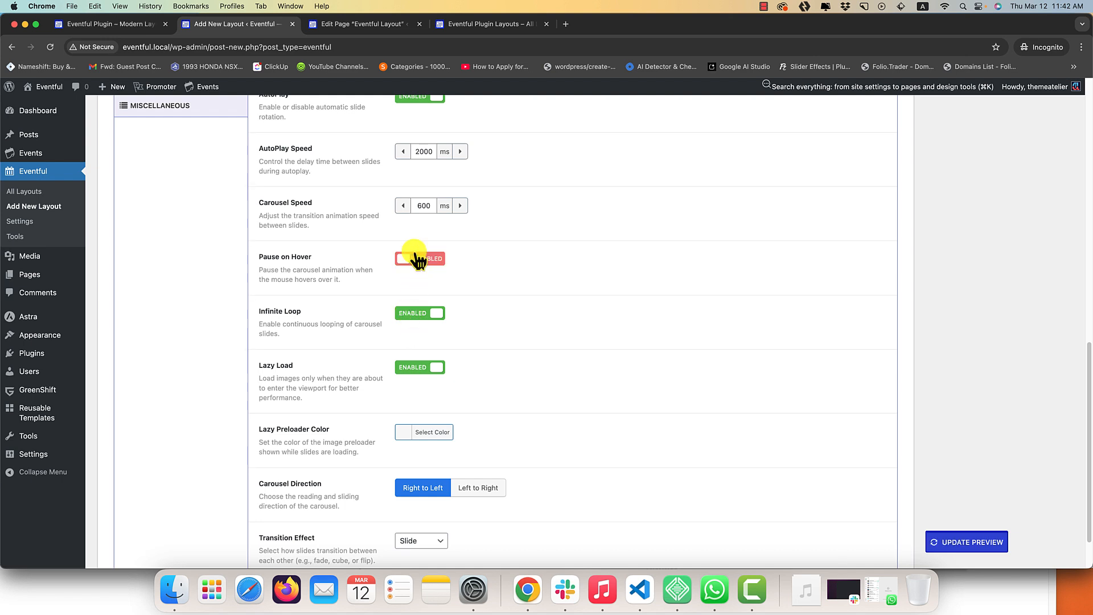
{"action": "left_click", "coordinate": [419, 259]}
{"action": "scroll", "coordinate": [399, 359], "scroll_direction": "down", "scroll_amount": 2}
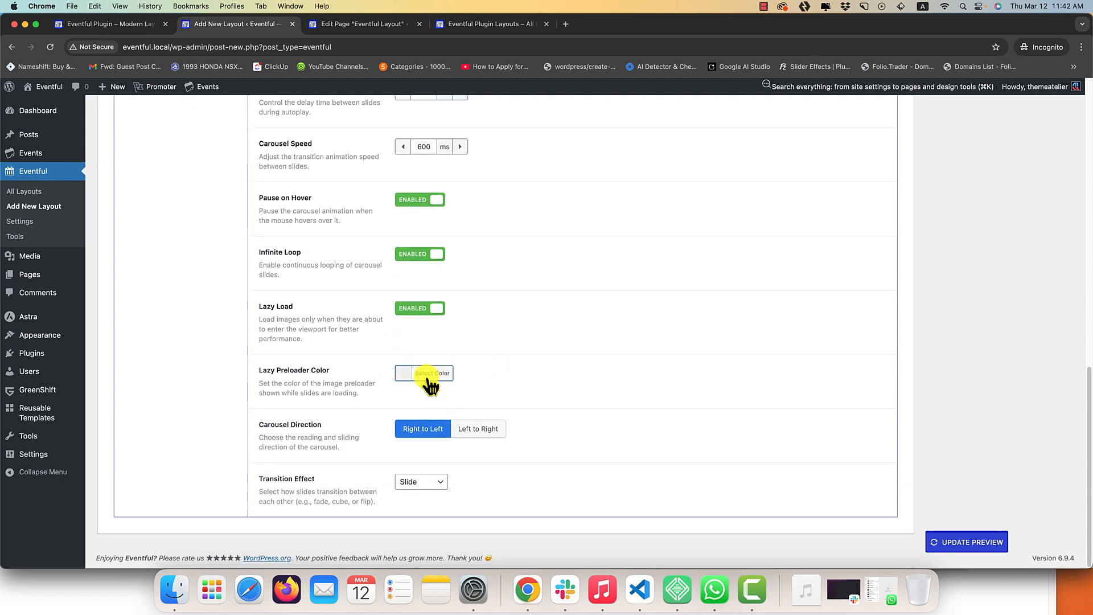
{"action": "left_click", "coordinate": [428, 484]}
{"action": "left_click", "coordinate": [421, 494]}
{"action": "scroll", "coordinate": [312, 333], "scroll_direction": "up", "scroll_amount": 11}
{"action": "scroll", "coordinate": [287, 362], "scroll_direction": "down", "scroll_amount": 2}
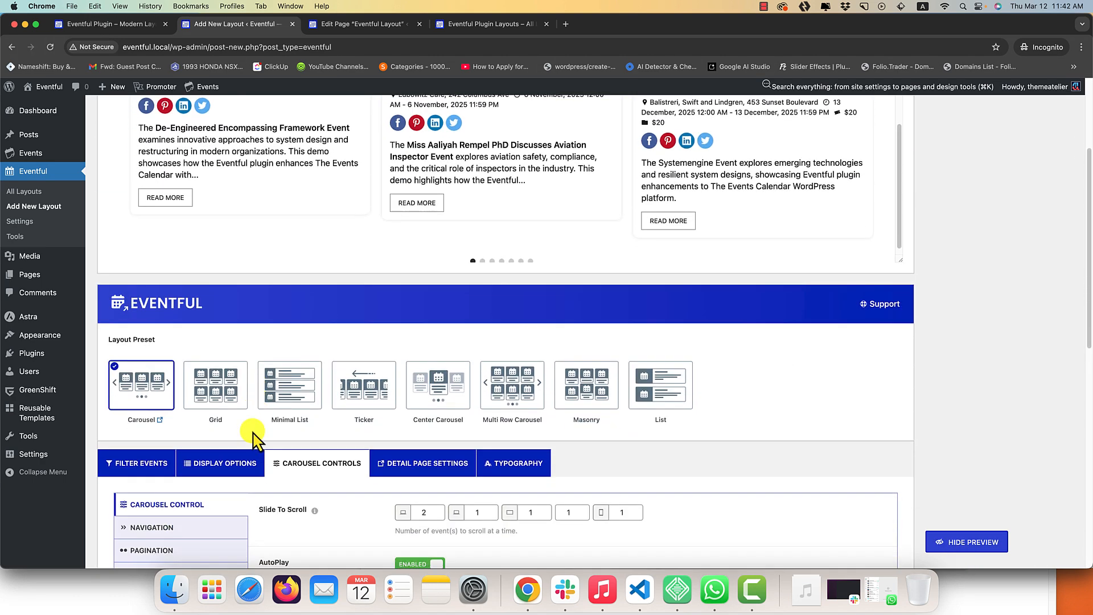
Look through the carousel's Navigation, Pagination and Miscellaneous settings, returning to Pagination.
{"action": "left_click", "coordinate": [183, 527]}
{"action": "scroll", "coordinate": [239, 409], "scroll_direction": "down", "scroll_amount": 5}
{"action": "left_click", "coordinate": [152, 251]}
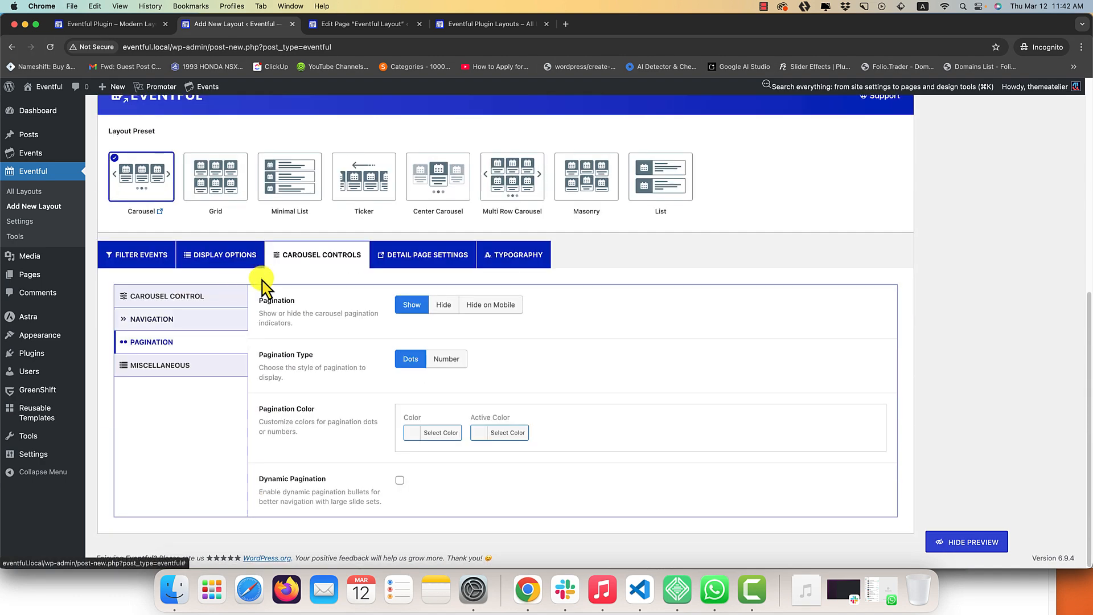
{"action": "left_click", "coordinate": [171, 365]}
{"action": "left_click", "coordinate": [171, 341]}
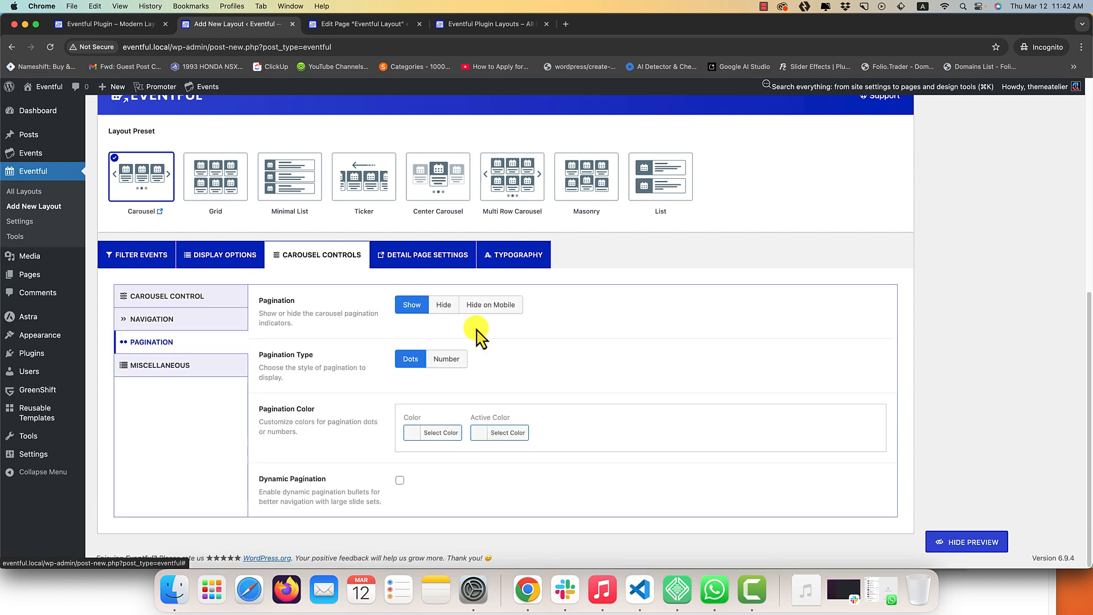
Hide the live preview and show it again to check the carousel.
{"action": "scroll", "coordinate": [854, 513], "scroll_direction": "up", "scroll_amount": 5}
{"action": "left_click", "coordinate": [981, 546]}
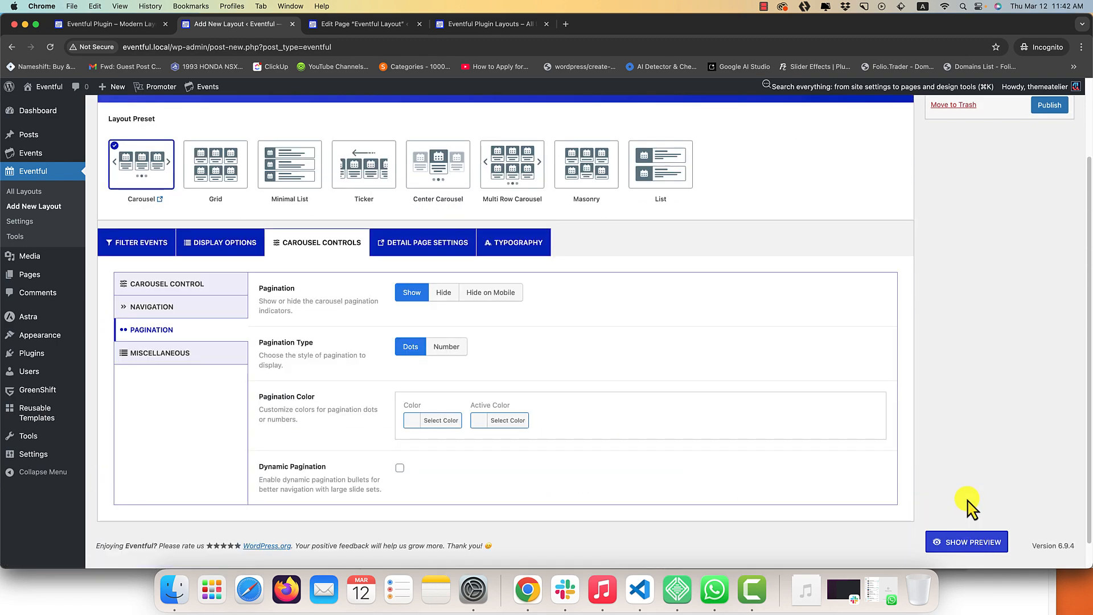
{"action": "left_click", "coordinate": [970, 542]}
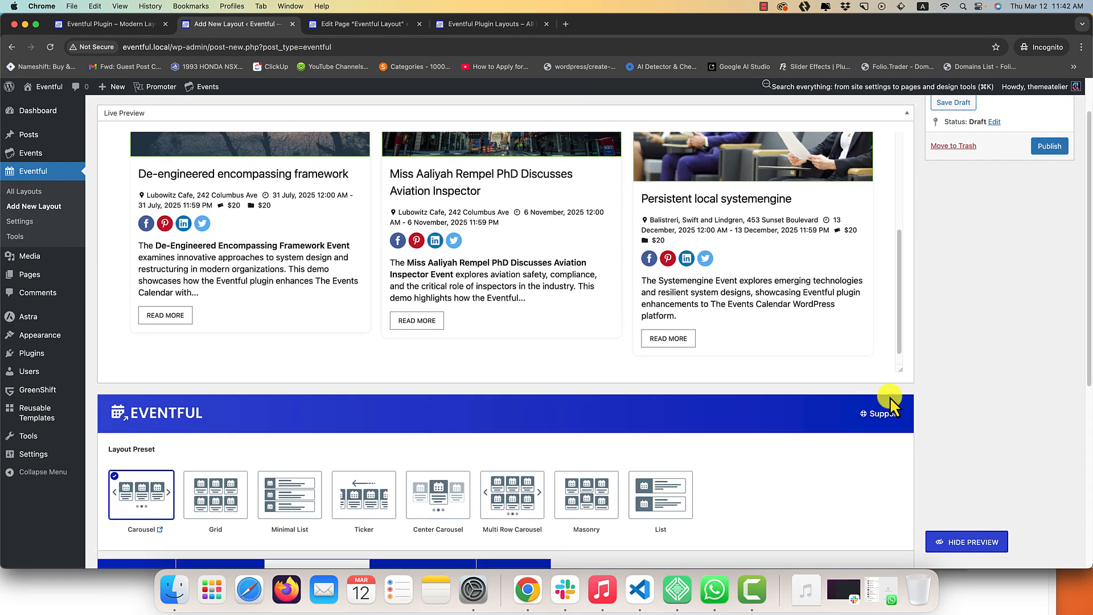
Switch the layout preset to Grid, open the Pagination settings in the display options and update the live preview.
{"action": "scroll", "coordinate": [575, 322], "scroll_direction": "down", "scroll_amount": 5}
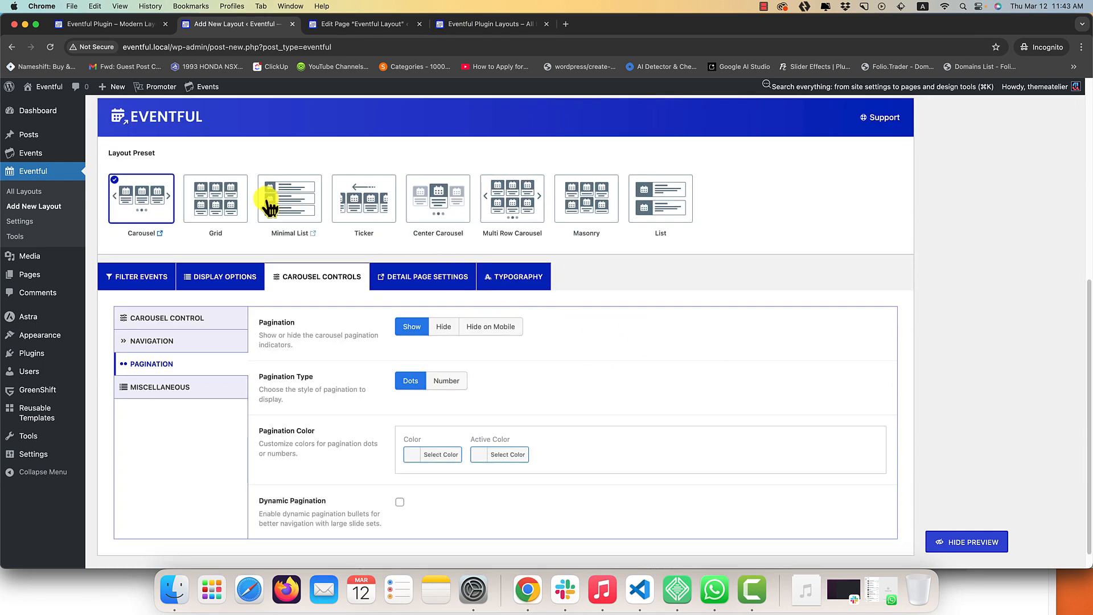
{"action": "left_click", "coordinate": [232, 202]}
{"action": "scroll", "coordinate": [234, 228], "scroll_direction": "down", "scroll_amount": 3}
{"action": "left_click", "coordinate": [224, 144]}
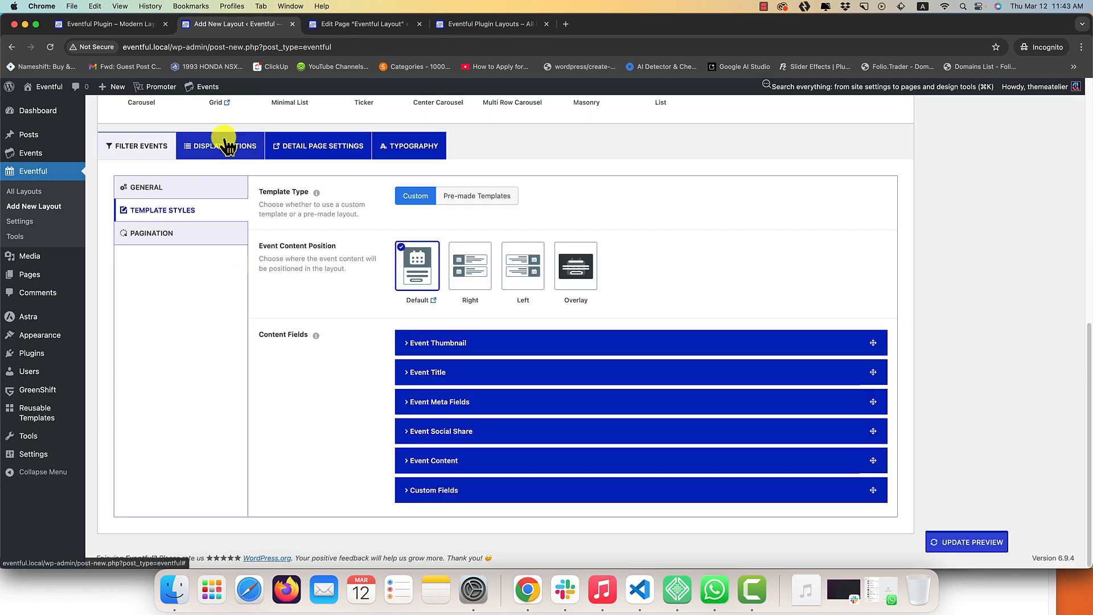
{"action": "left_click", "coordinate": [151, 233]}
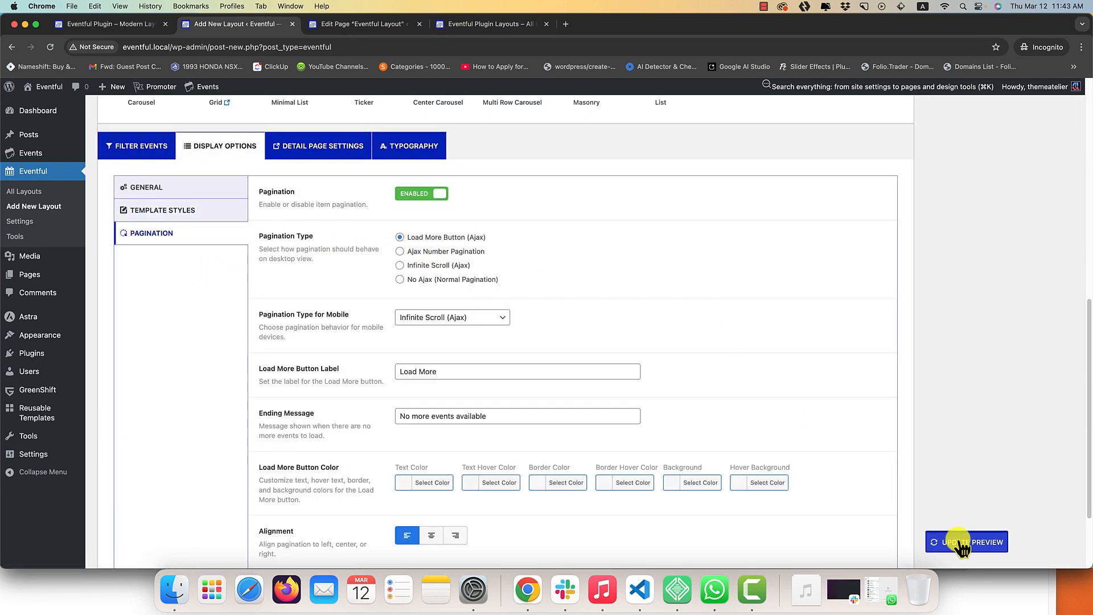
{"action": "scroll", "coordinate": [880, 378], "scroll_direction": "up", "scroll_amount": 8}
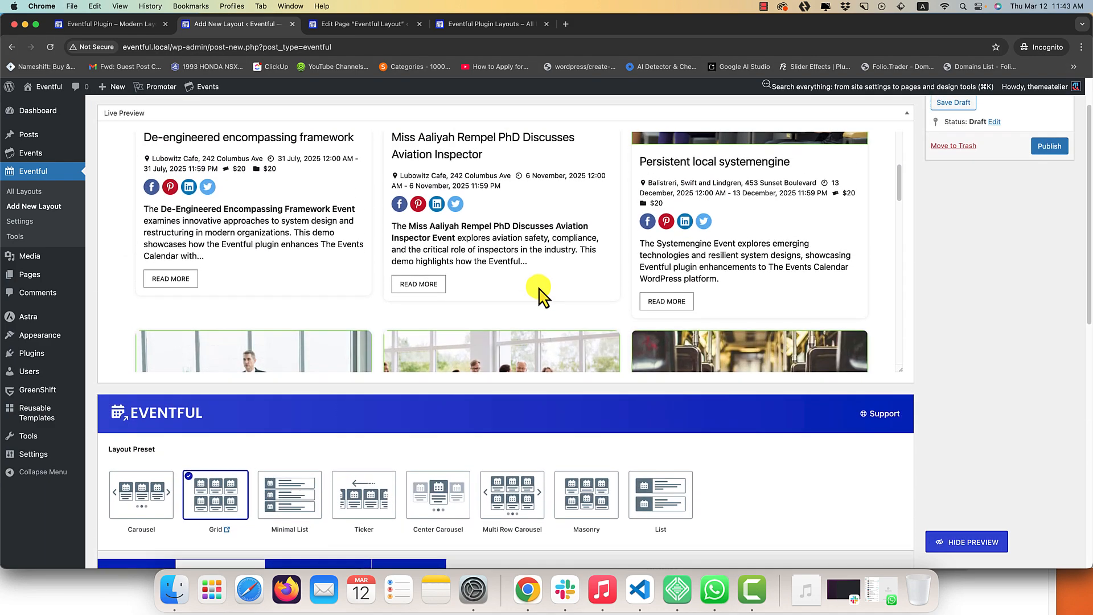
Go to the end of the event grid in the live preview and load more events.
{"action": "scroll", "coordinate": [532, 293], "scroll_direction": "down", "scroll_amount": 5}
{"action": "scroll", "coordinate": [522, 302], "scroll_direction": "down", "scroll_amount": 3}
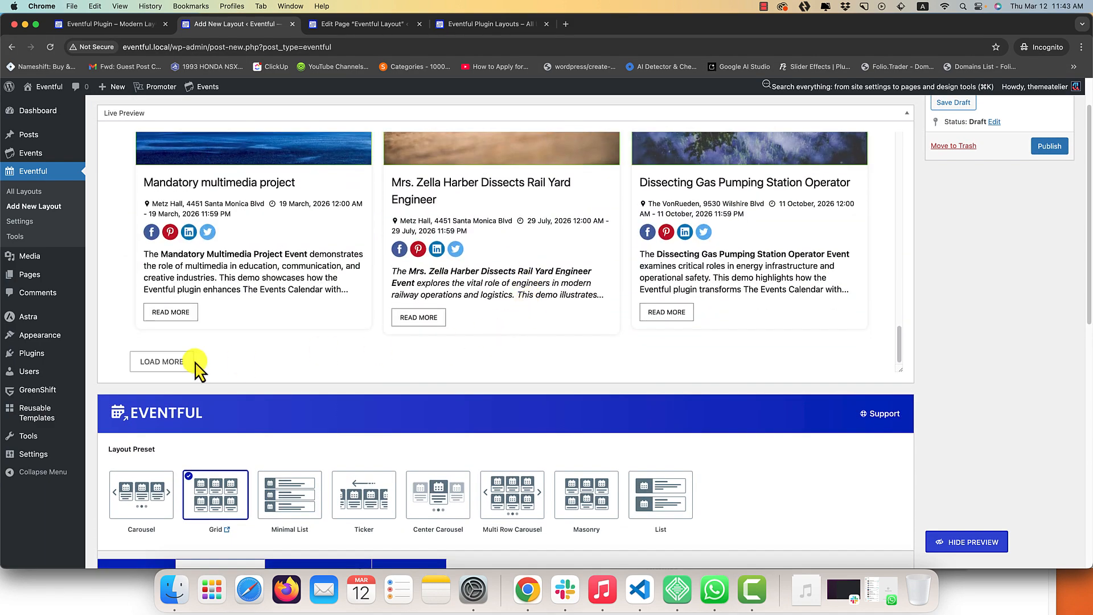
{"action": "left_click", "coordinate": [195, 361]}
Center the pagination alignment, set Items Per Page to 6 and update the live preview.
{"action": "scroll", "coordinate": [754, 426], "scroll_direction": "down", "scroll_amount": 10}
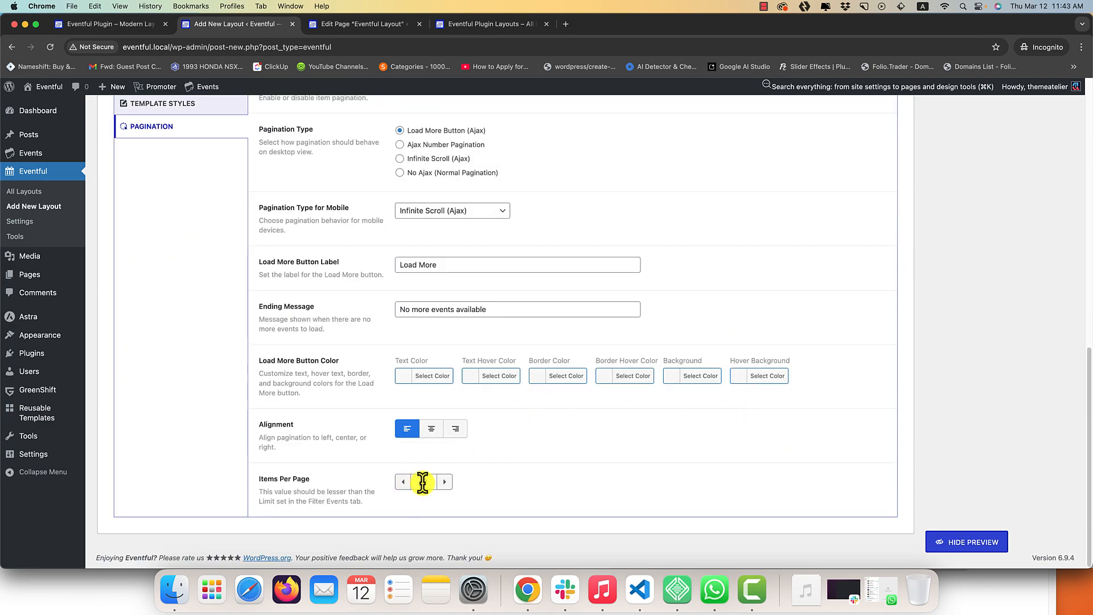
{"action": "left_click", "coordinate": [436, 428]}
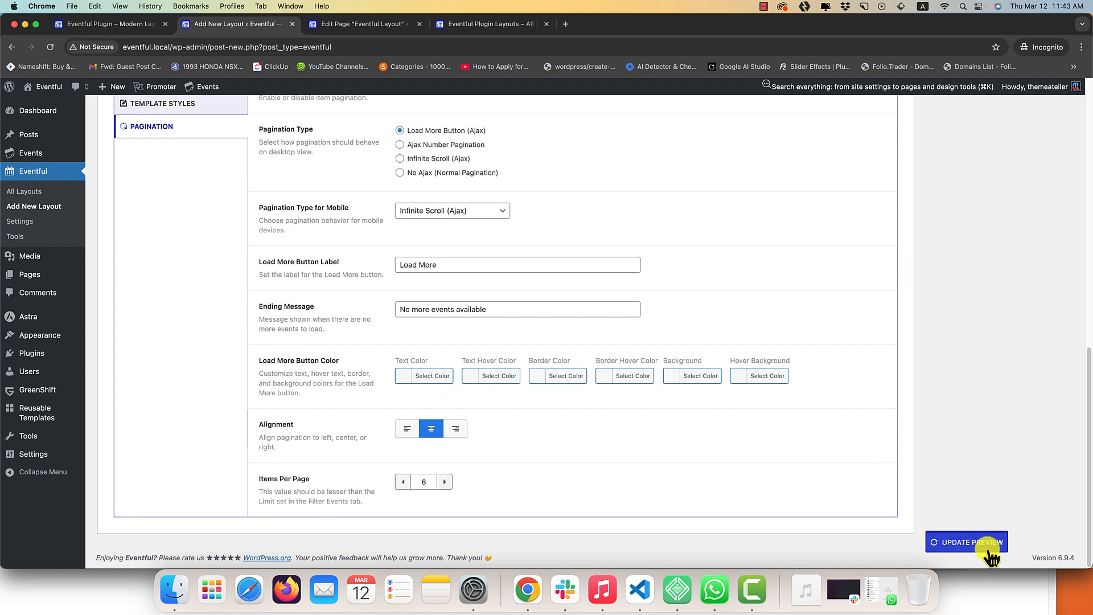
{"action": "left_click", "coordinate": [968, 542]}
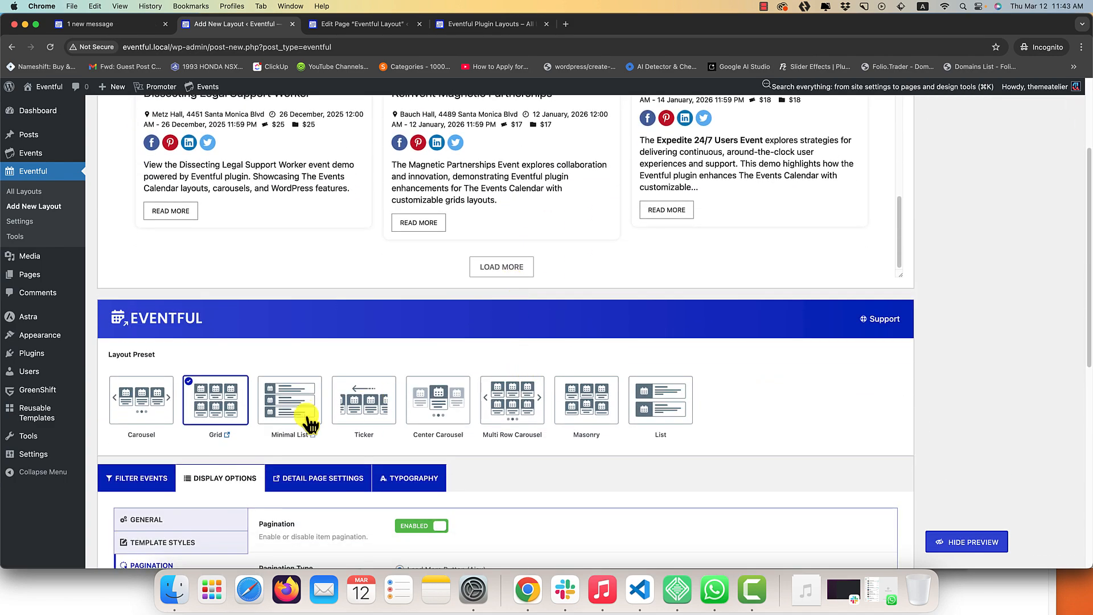
Set Detail Page Link Type to Popup in the detail page settings and update the live preview.
{"action": "left_click", "coordinate": [322, 481]}
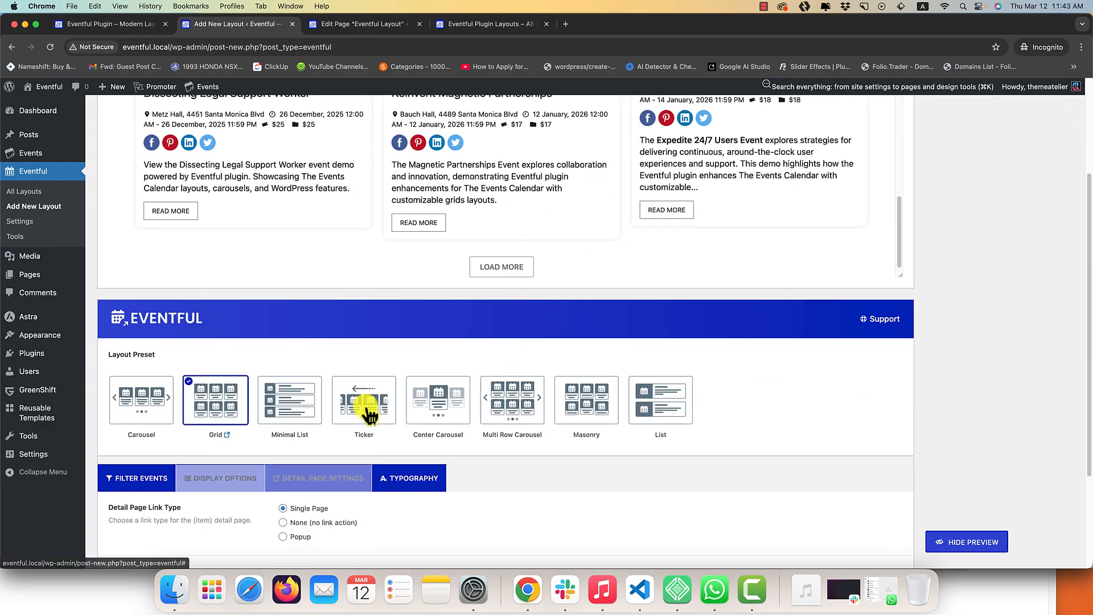
{"action": "scroll", "coordinate": [569, 393], "scroll_direction": "down", "scroll_amount": 3}
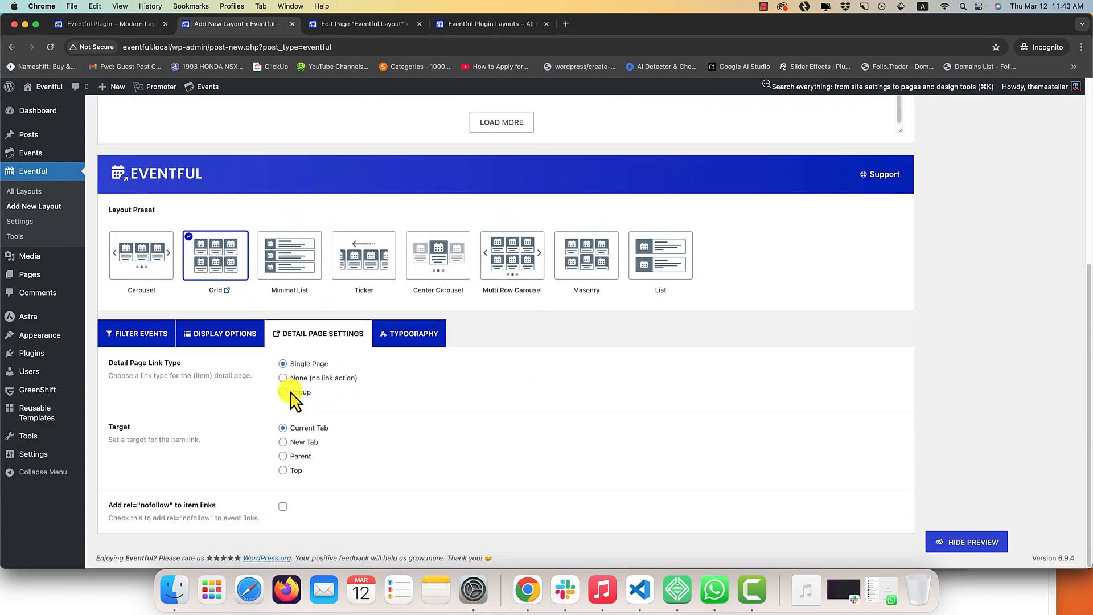
{"action": "scroll", "coordinate": [341, 393], "scroll_direction": "up", "scroll_amount": 6}
{"action": "scroll", "coordinate": [451, 313], "scroll_direction": "up", "scroll_amount": 3}
{"action": "scroll", "coordinate": [451, 313], "scroll_direction": "down", "scroll_amount": 2}
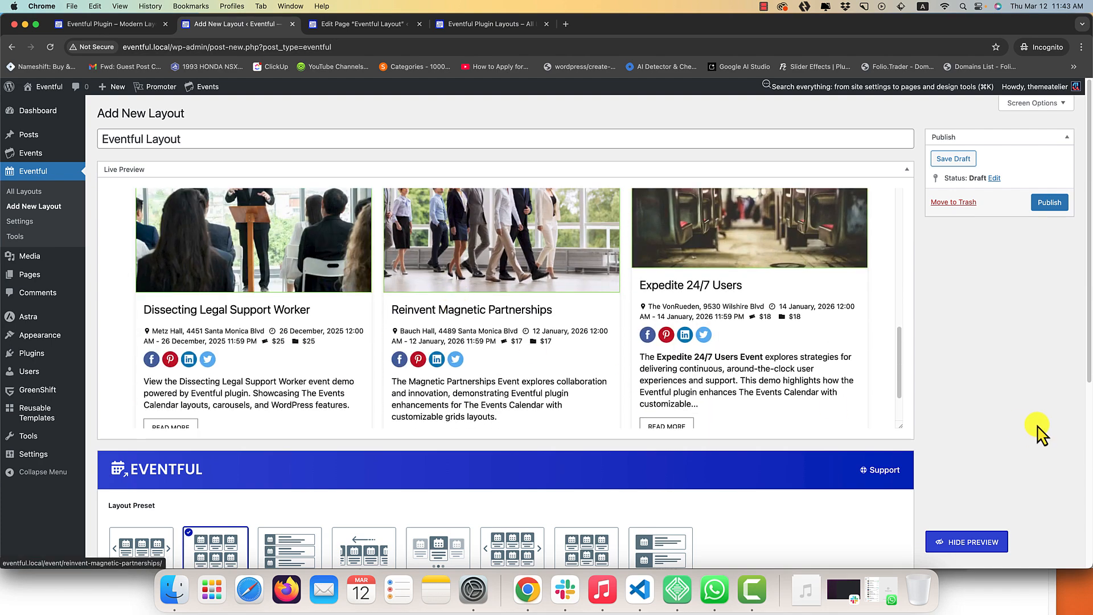
{"action": "scroll", "coordinate": [1041, 432], "scroll_direction": "down", "scroll_amount": 6}
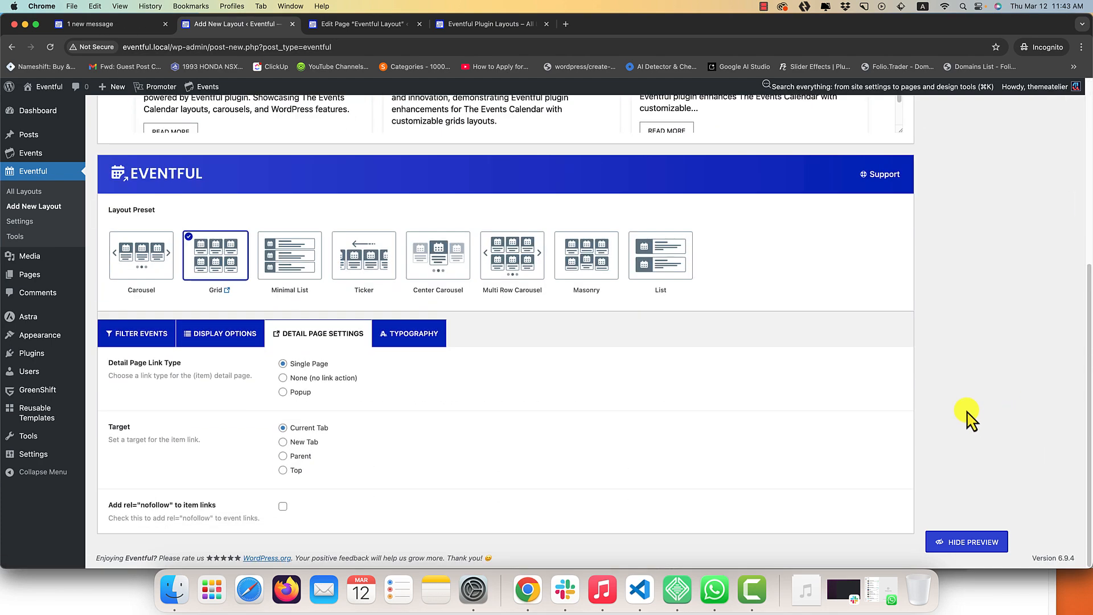
{"action": "left_click", "coordinate": [294, 392]}
{"action": "scroll", "coordinate": [364, 427], "scroll_direction": "down", "scroll_amount": 8}
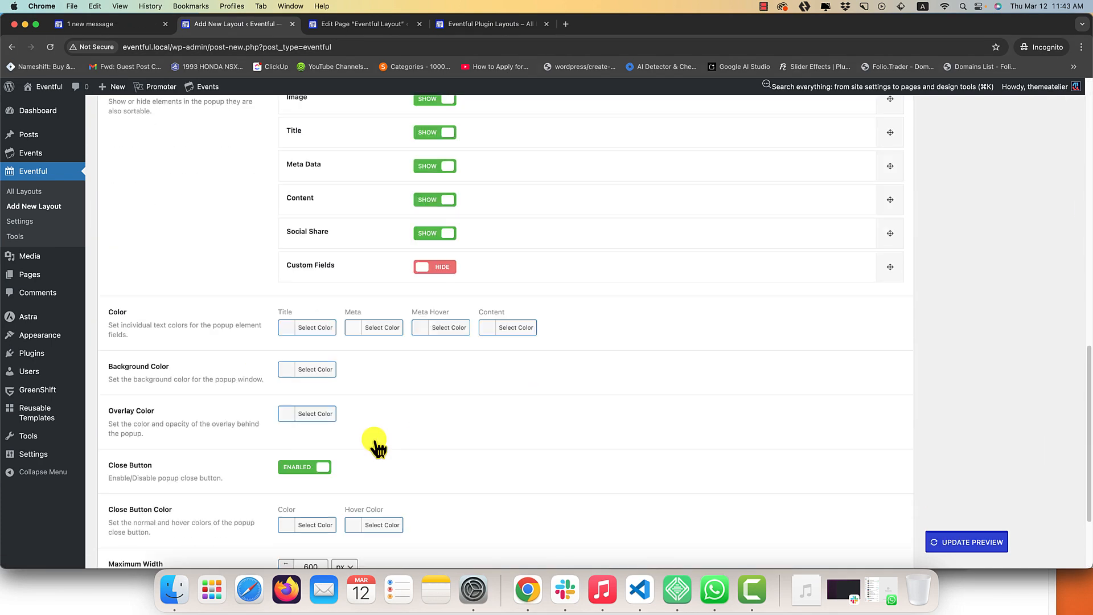
{"action": "left_click", "coordinate": [958, 538]}
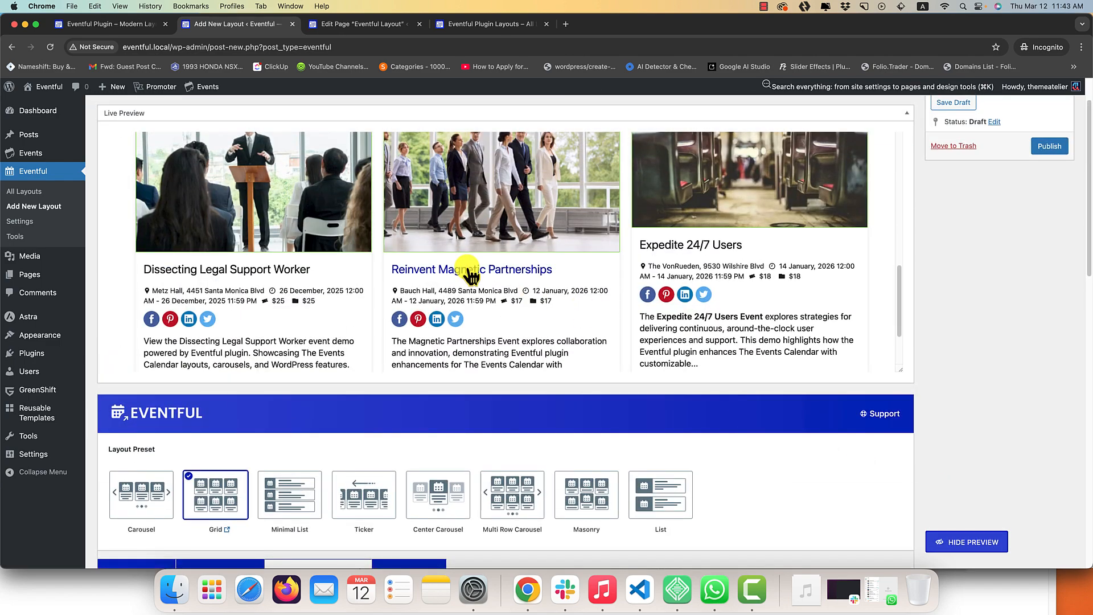
Open the Reinvent Magnetic Partnerships event in the live preview to check its popup, and close the popup.
{"action": "left_click", "coordinate": [490, 226]}
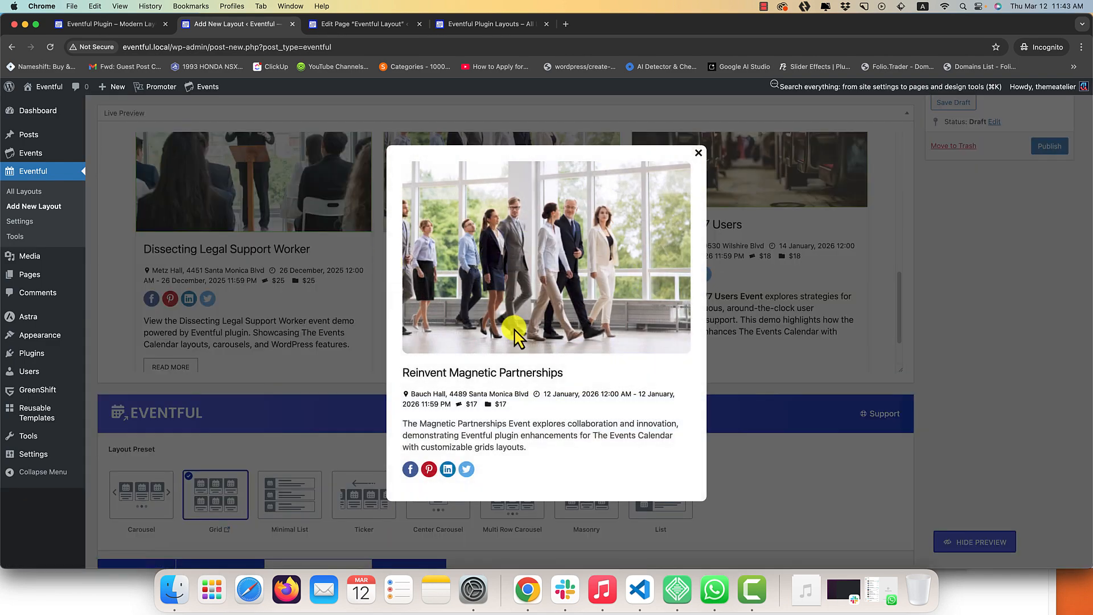
{"action": "left_click", "coordinate": [827, 385]}
{"action": "scroll", "coordinate": [361, 341], "scroll_direction": "down", "scroll_amount": 10}
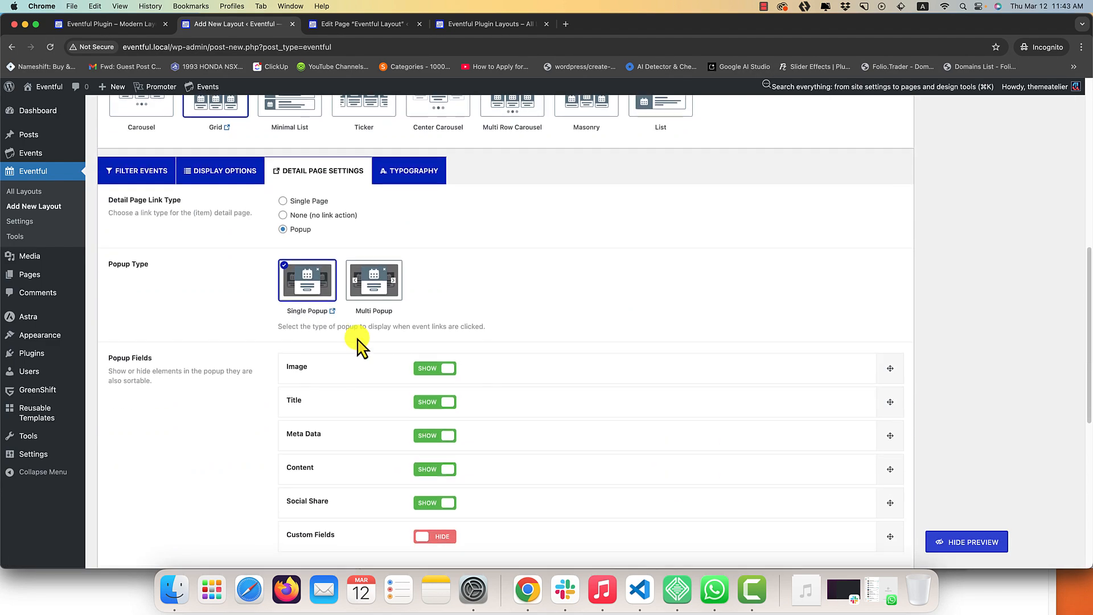
Examine the popup settings for type, fields, colors, close button, and maximum width and height.
{"action": "scroll", "coordinate": [239, 365], "scroll_direction": "down", "scroll_amount": 2}
{"action": "scroll", "coordinate": [240, 370], "scroll_direction": "down", "scroll_amount": 5}
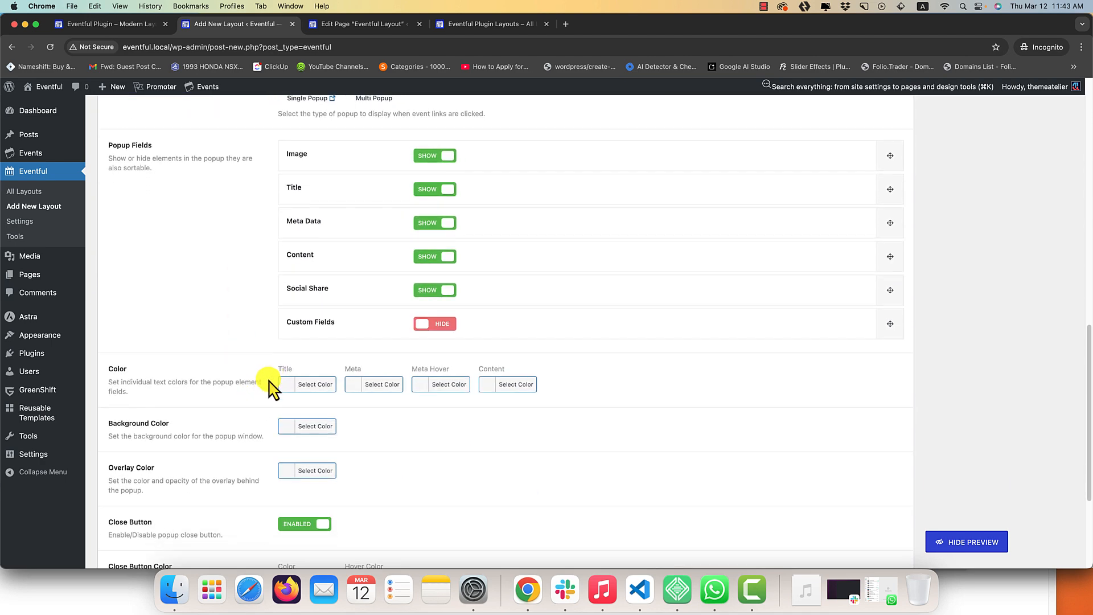
{"action": "scroll", "coordinate": [359, 419], "scroll_direction": "down", "scroll_amount": 2}
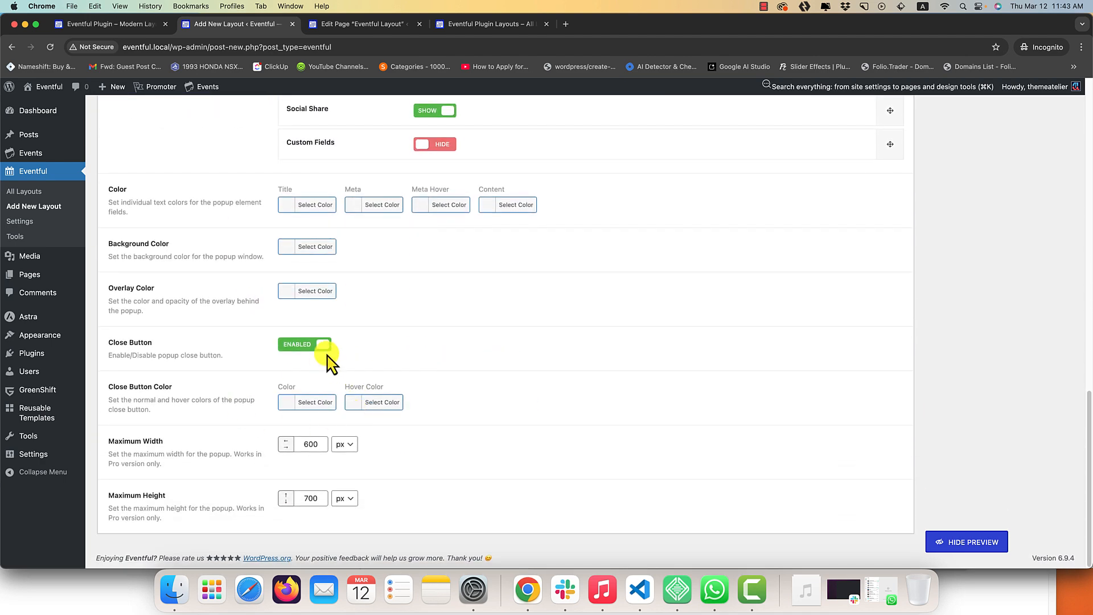
{"action": "scroll", "coordinate": [244, 366], "scroll_direction": "up", "scroll_amount": 7}
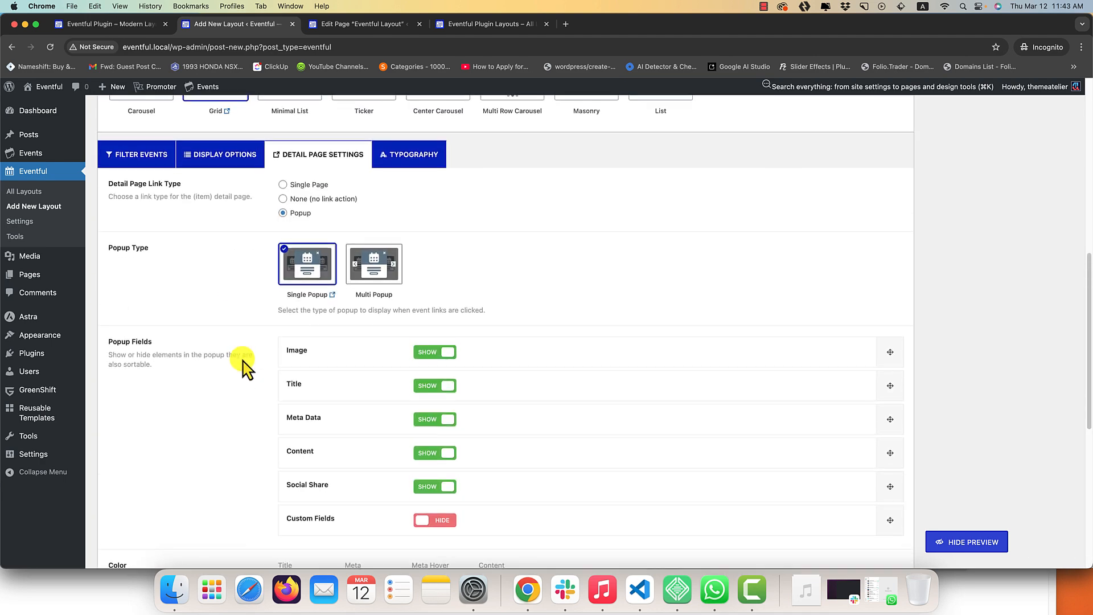
{"action": "scroll", "coordinate": [246, 369], "scroll_direction": "up", "scroll_amount": 1}
{"action": "scroll", "coordinate": [245, 279], "scroll_direction": "down", "scroll_amount": 2}
{"action": "scroll", "coordinate": [293, 275], "scroll_direction": "up", "scroll_amount": 2}
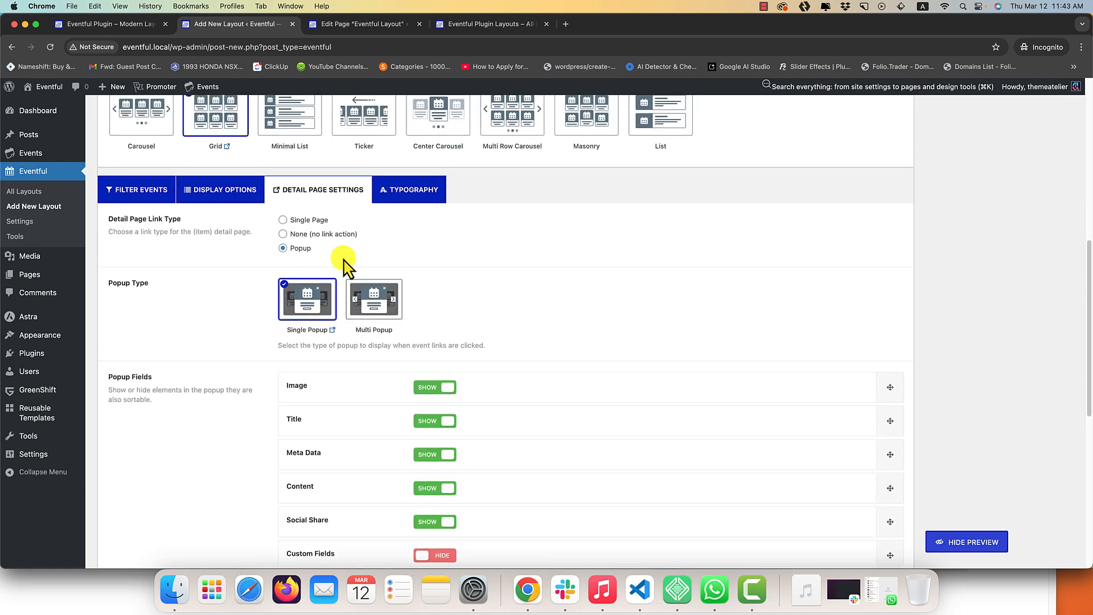
{"action": "scroll", "coordinate": [336, 362], "scroll_direction": "down", "scroll_amount": 7}
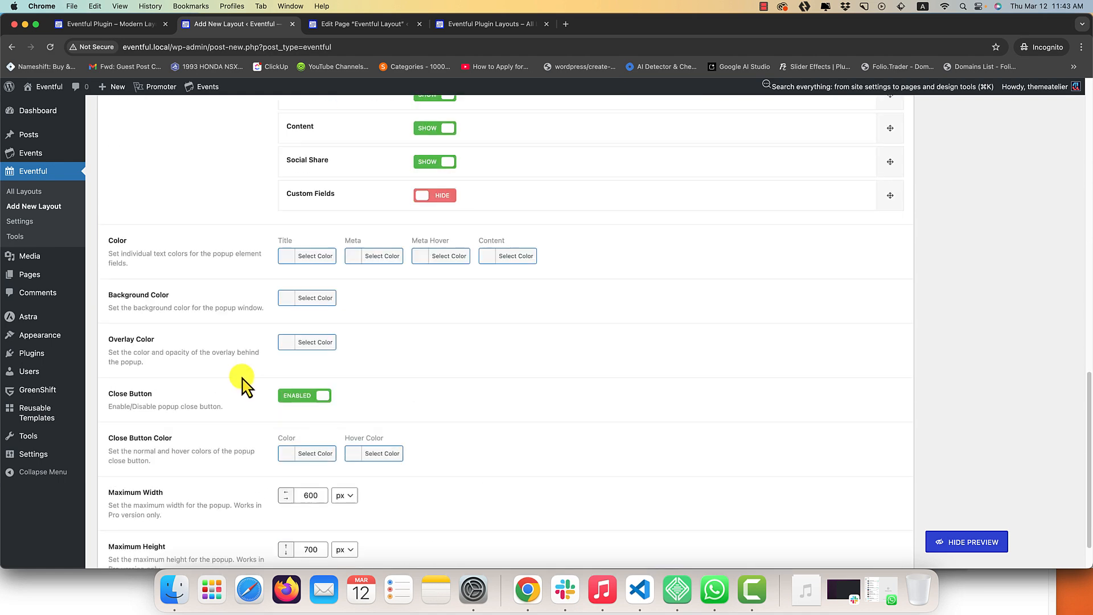
{"action": "scroll", "coordinate": [365, 328], "scroll_direction": "up", "scroll_amount": 4}
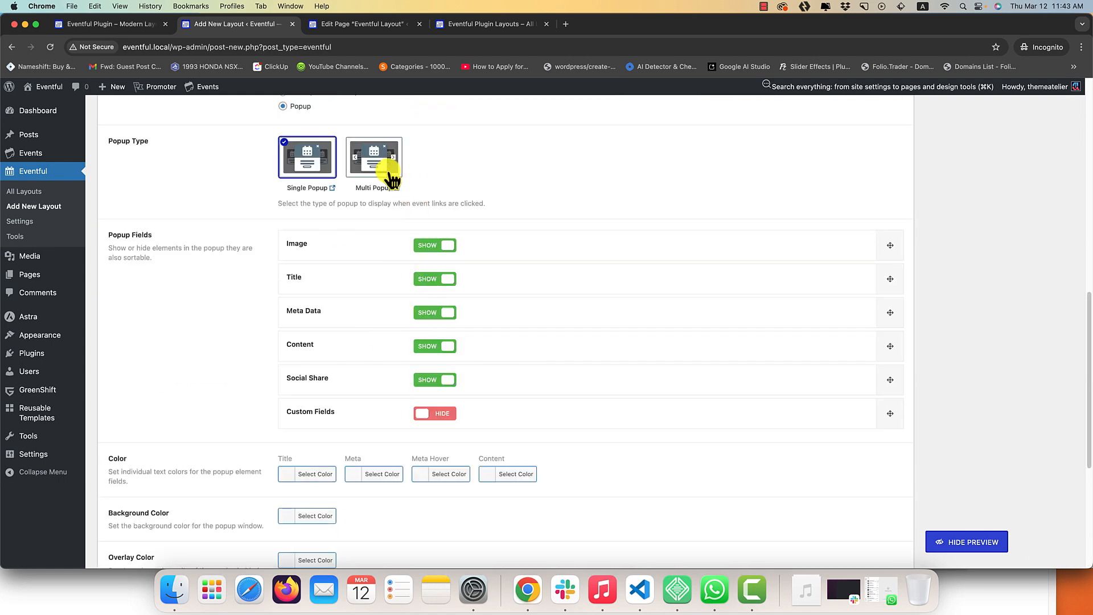
Set the event title's font family to Raleway and its font style to Semi-Bold 600 in the typography settings.
{"action": "scroll", "coordinate": [407, 239], "scroll_direction": "up", "scroll_amount": 5}
{"action": "left_click", "coordinate": [424, 333]}
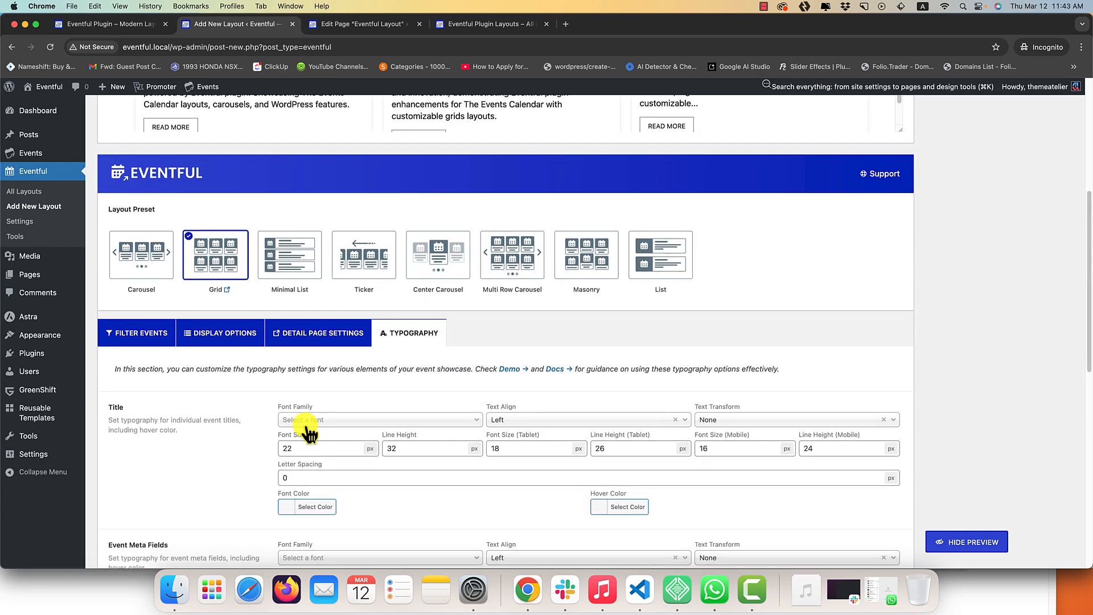
{"action": "left_click", "coordinate": [309, 421]}
{"action": "type", "text": "t"}
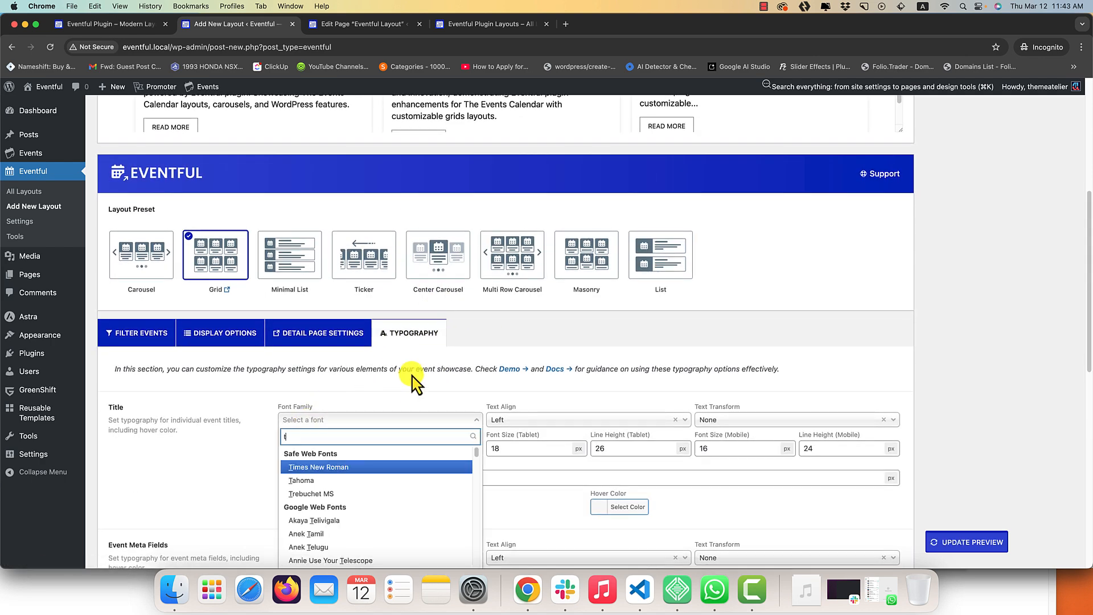
{"action": "key", "text": "BackSpace"}
{"action": "type", "text": "ralew"}
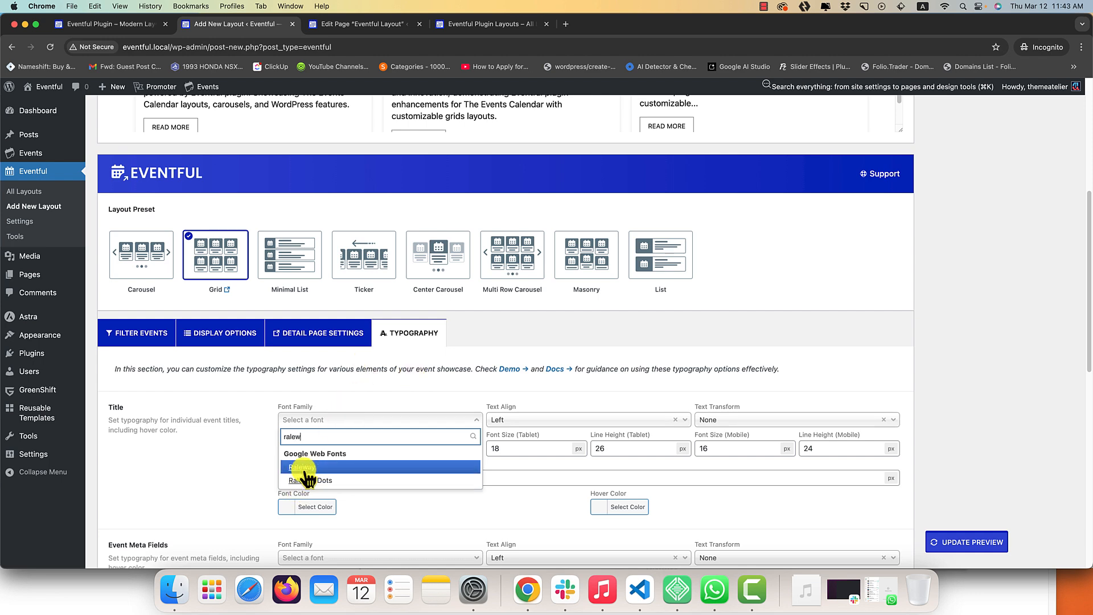
{"action": "left_click", "coordinate": [294, 468]}
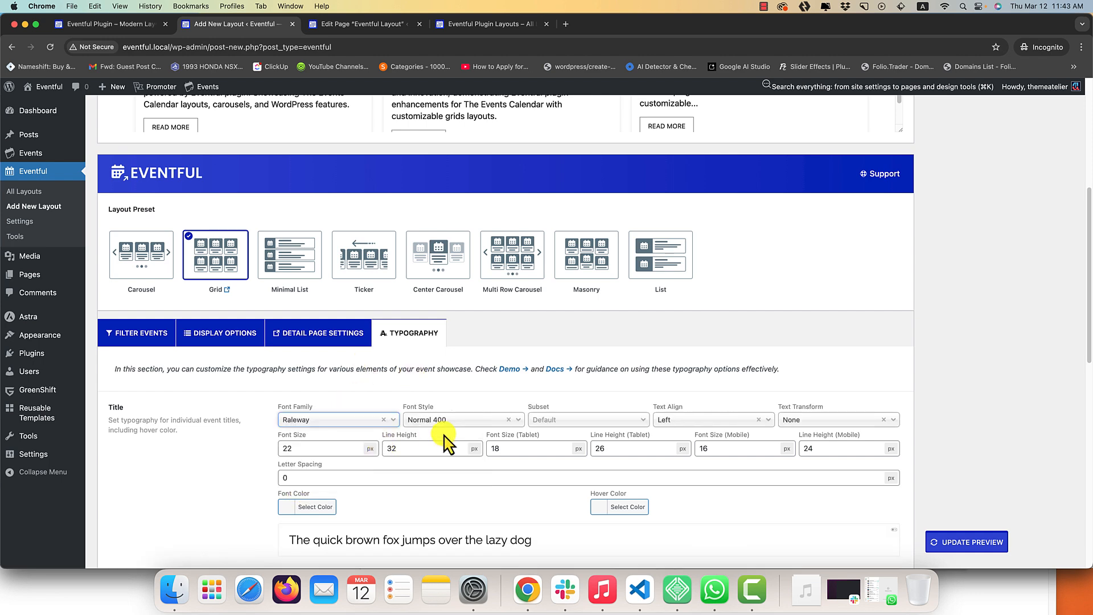
{"action": "left_click", "coordinate": [463, 421]}
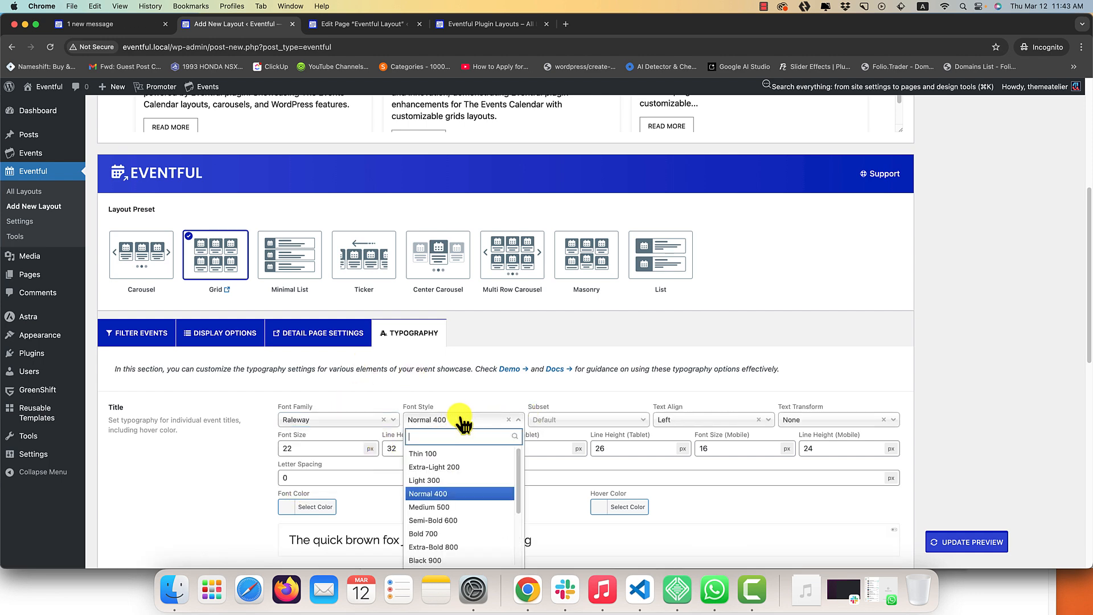
{"action": "left_click", "coordinate": [432, 533]}
Set the event title's font size to 24 px.
{"action": "scroll", "coordinate": [171, 537], "scroll_direction": "down", "scroll_amount": 8}
{"action": "scroll", "coordinate": [182, 353], "scroll_direction": "down", "scroll_amount": 3}
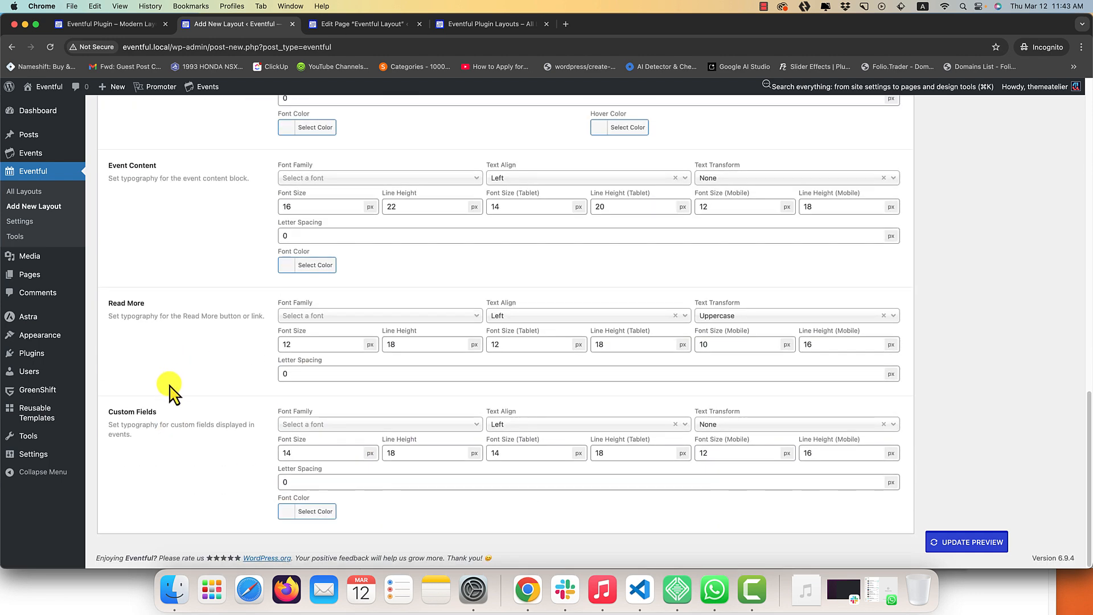
{"action": "scroll", "coordinate": [171, 392], "scroll_direction": "up", "scroll_amount": 10}
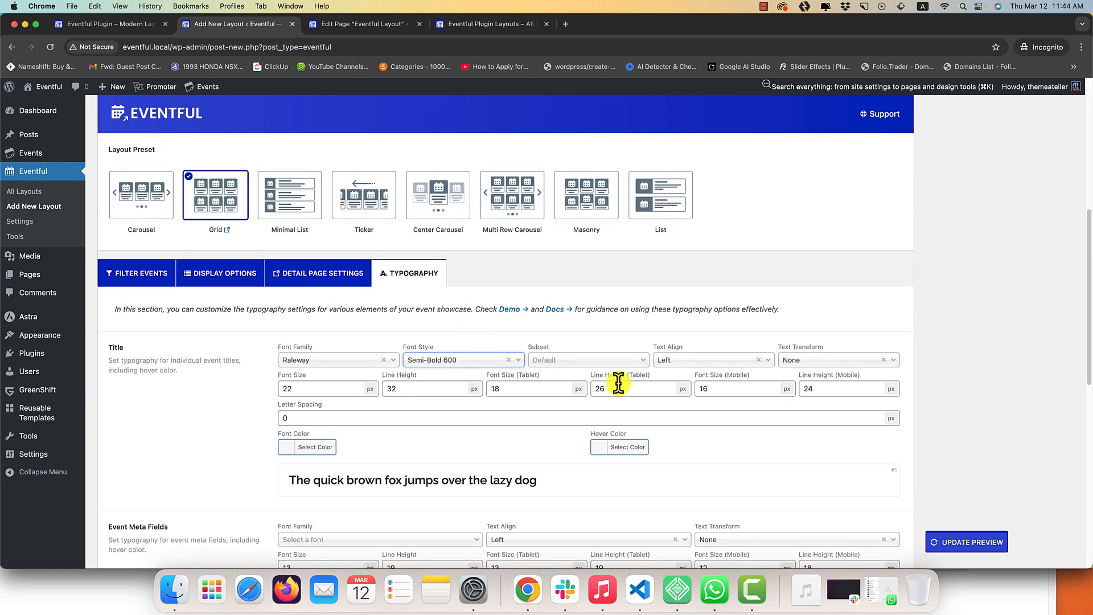
{"action": "left_click", "coordinate": [592, 363]}
{"action": "left_click", "coordinate": [672, 344]}
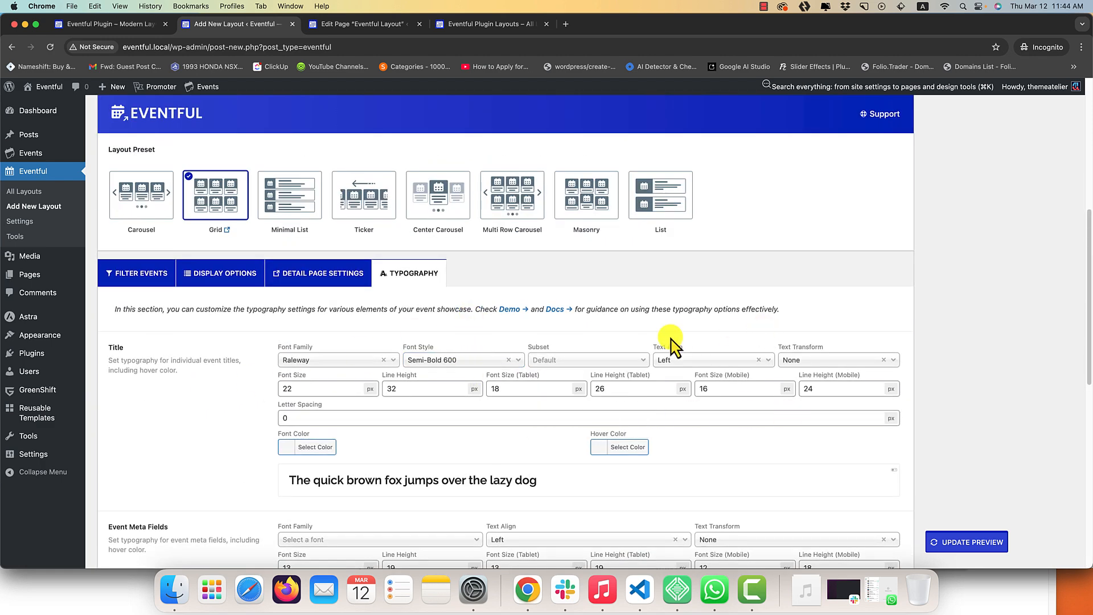
{"action": "left_click", "coordinate": [299, 389]}
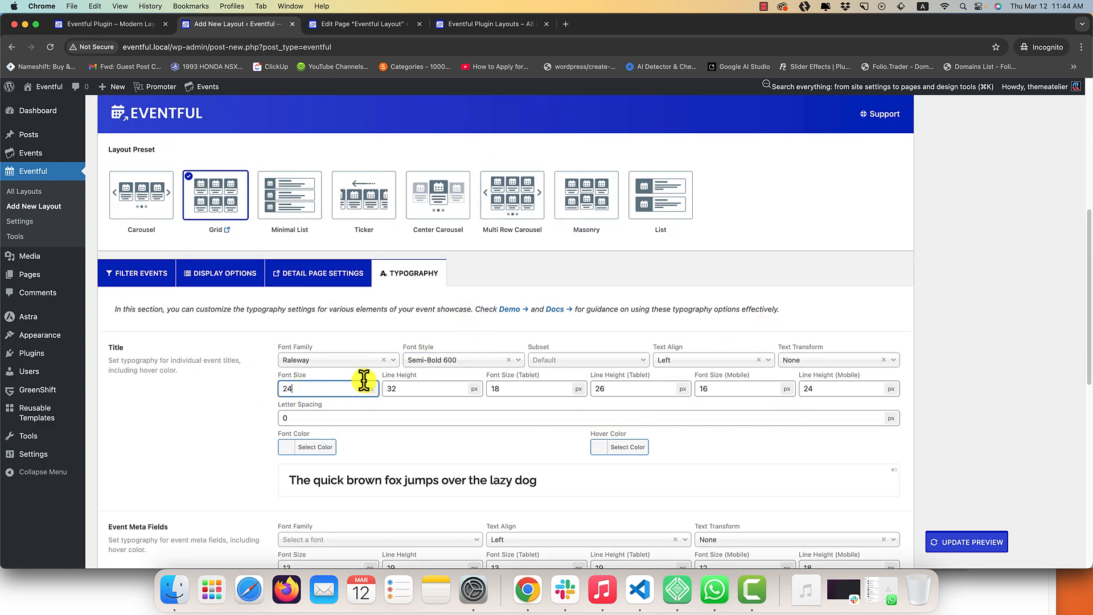
{"action": "left_click", "coordinate": [386, 419]}
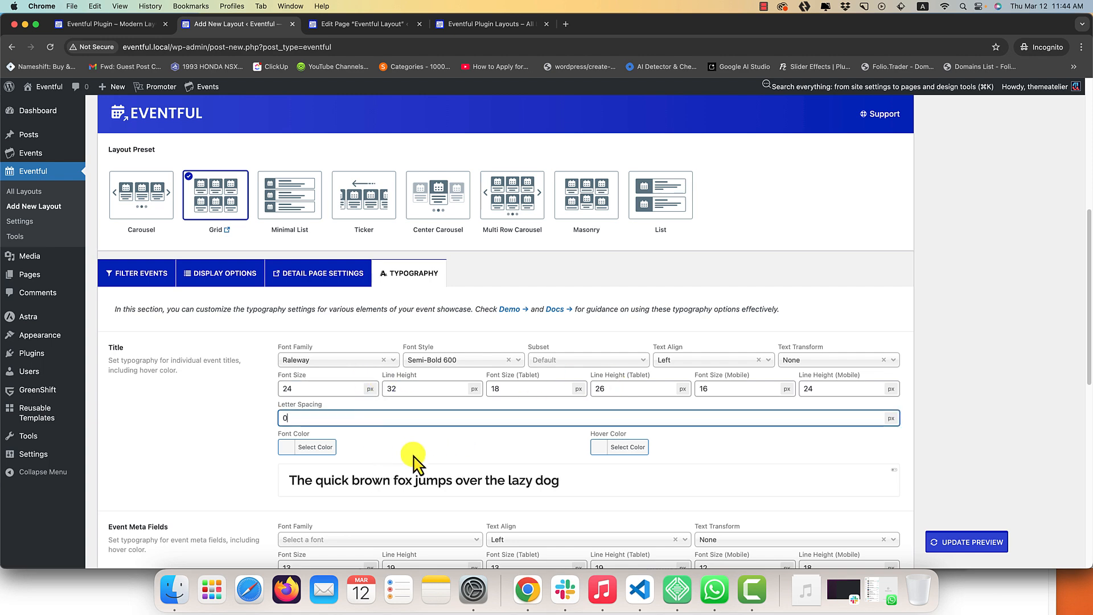
Set the event title's font color to blue #1e73be and update the live preview.
{"action": "left_click", "coordinate": [330, 447]}
{"action": "scroll", "coordinate": [371, 497], "scroll_direction": "down", "scroll_amount": 3}
{"action": "left_click", "coordinate": [363, 462]}
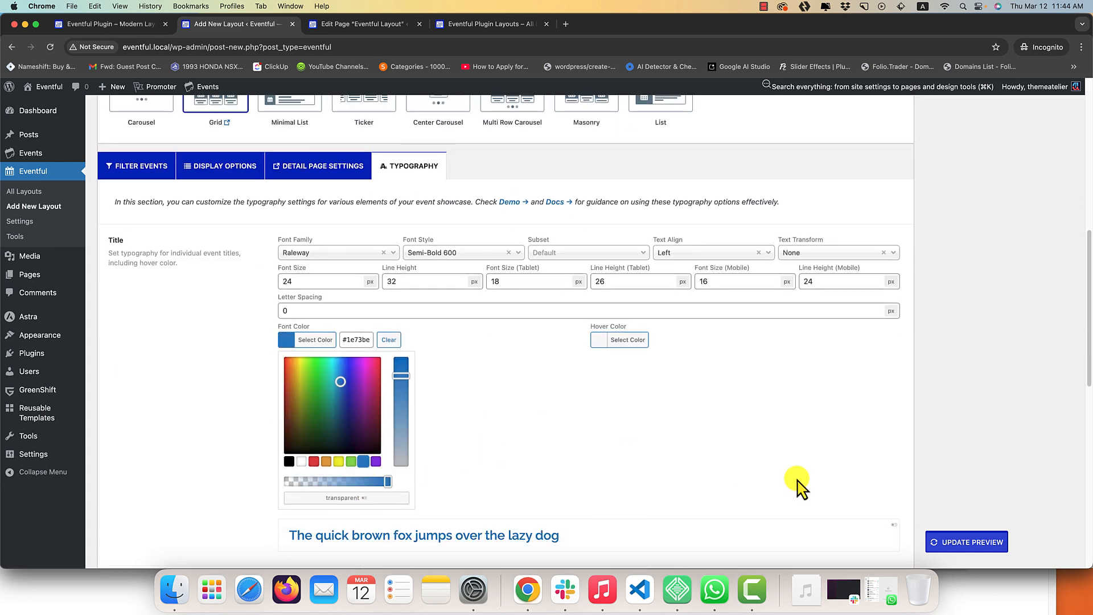
{"action": "left_click", "coordinate": [973, 546]}
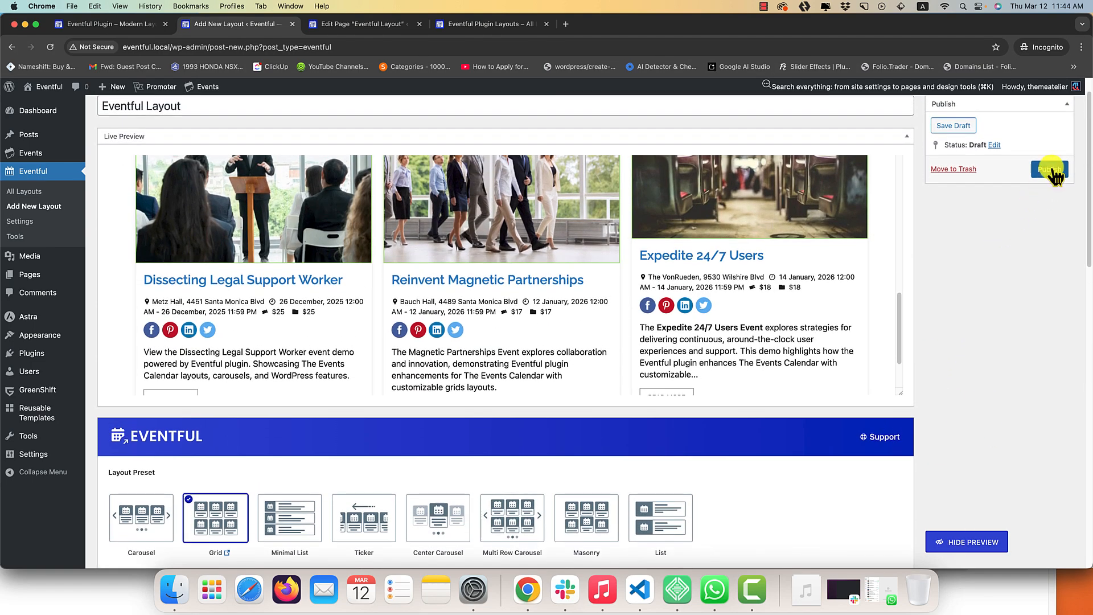
Publish the layout and copy its generated shortcode.
{"action": "left_click", "coordinate": [1052, 170]}
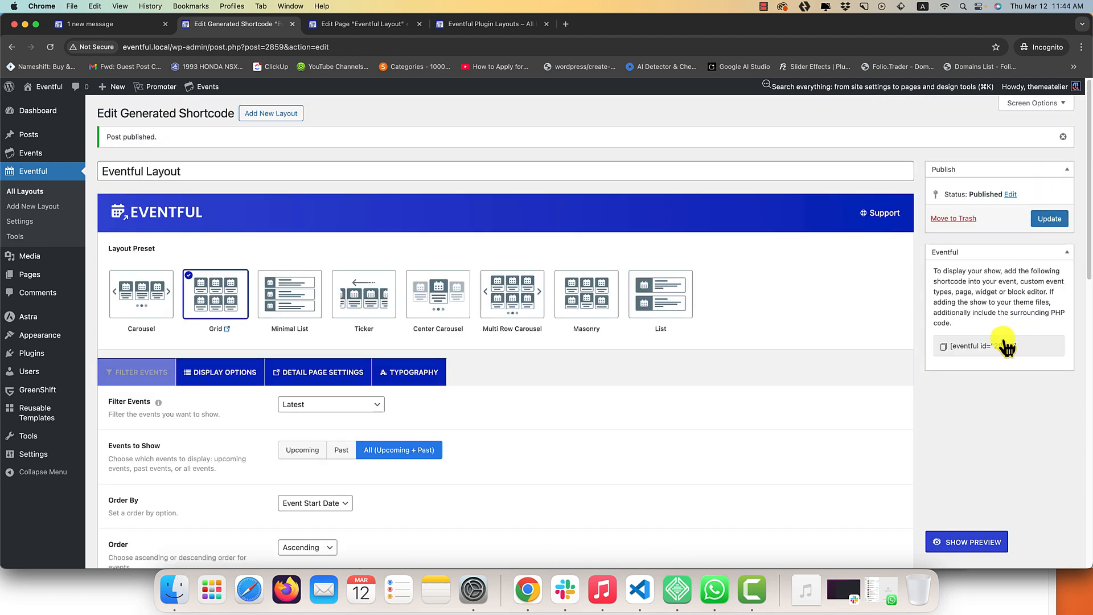
{"action": "left_click", "coordinate": [995, 346]}
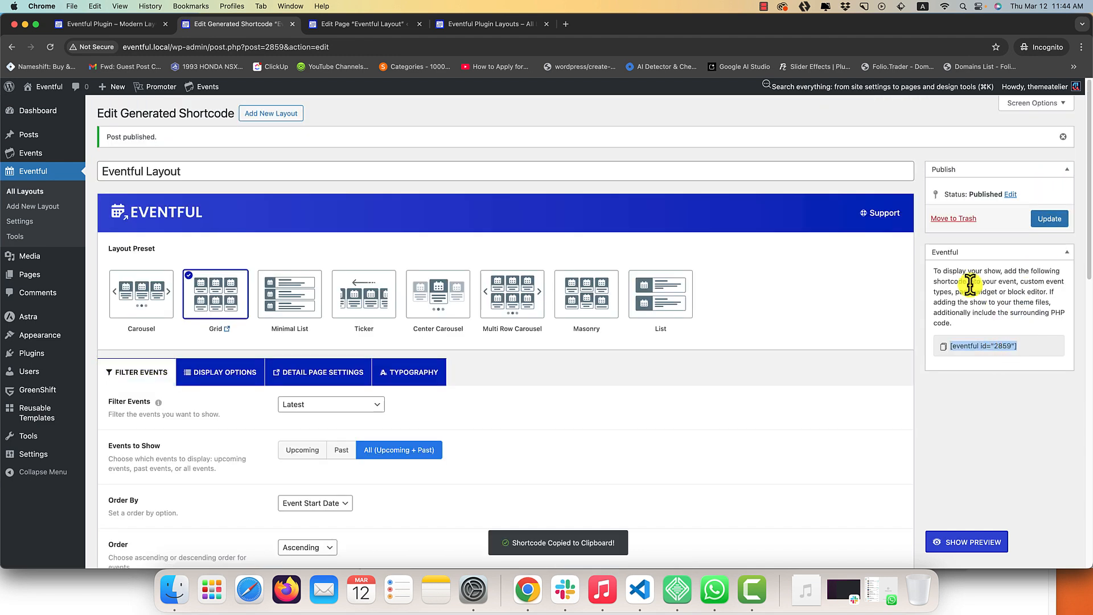
Paste the shortcode [eventful id="2859"] into the Shortcode block of the Eventful Layout page and save the page.
{"action": "left_click", "coordinate": [332, 26]}
{"action": "left_click", "coordinate": [261, 227]}
{"action": "key", "text": "super+v"}
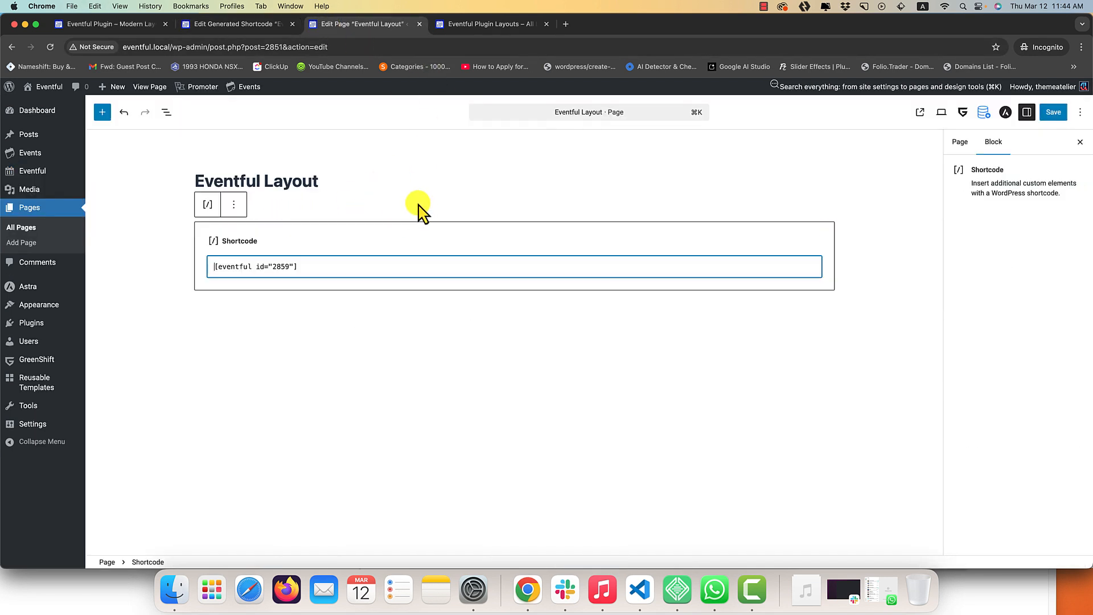
{"action": "left_click", "coordinate": [1054, 113]}
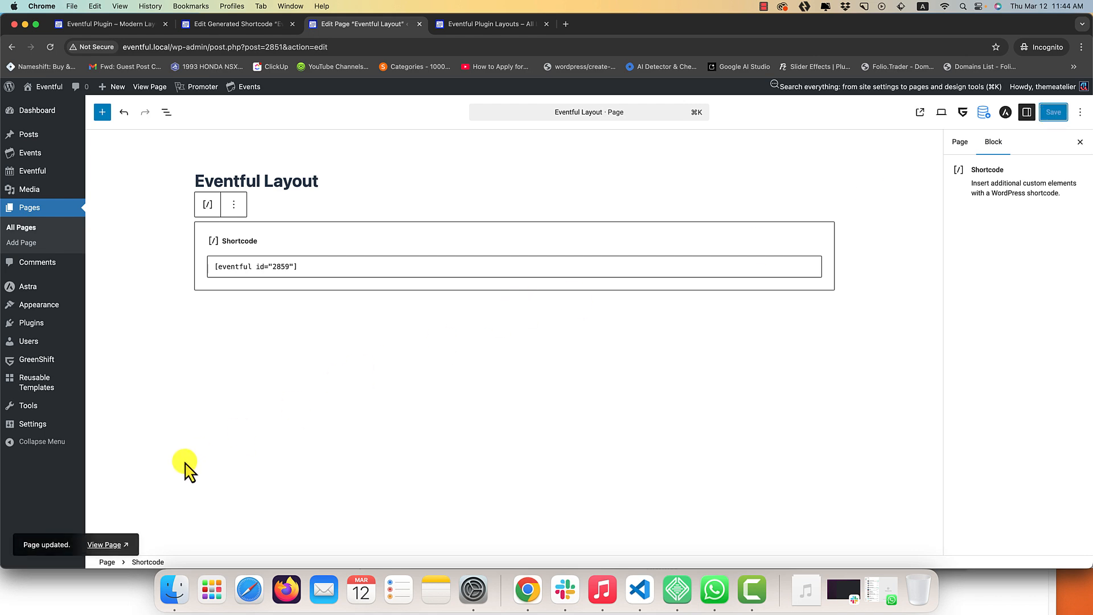
Open the saved page in a new tab beside the layout editor and look through the event grid.
{"action": "left_click", "coordinate": [108, 541], "text": "super"}
{"action": "left_click_drag", "start_coordinate": [465, 21], "coordinate": [344, 19]}
{"action": "scroll", "coordinate": [231, 268], "scroll_direction": "down", "scroll_amount": 5}
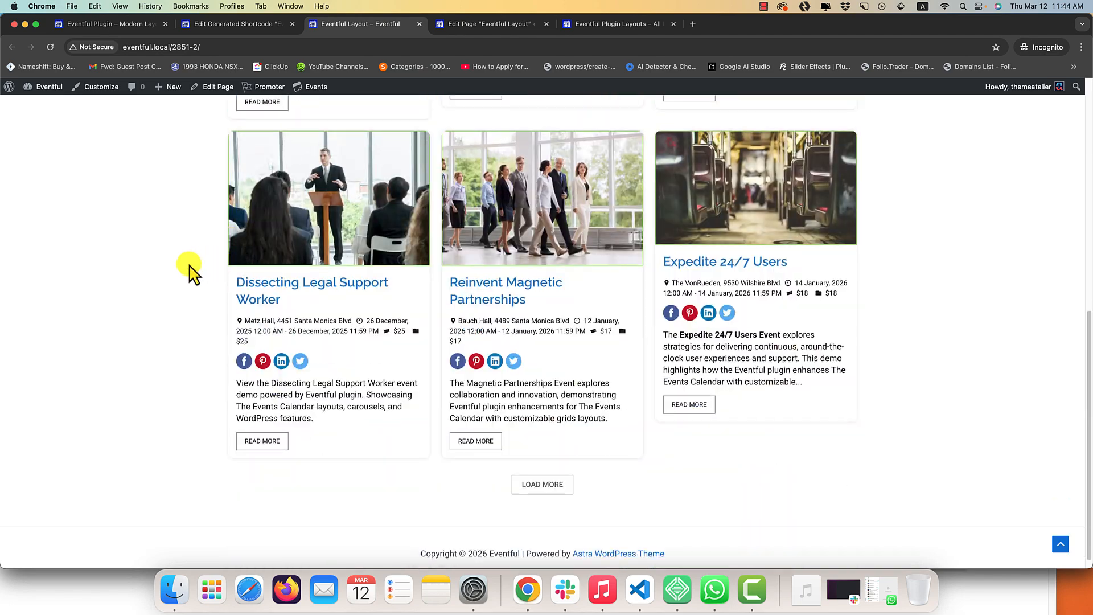
{"action": "scroll", "coordinate": [190, 268], "scroll_direction": "up", "scroll_amount": 10}
Change the published layout's preset to Carousel, update it and check the page.
{"action": "left_click", "coordinate": [251, 24]}
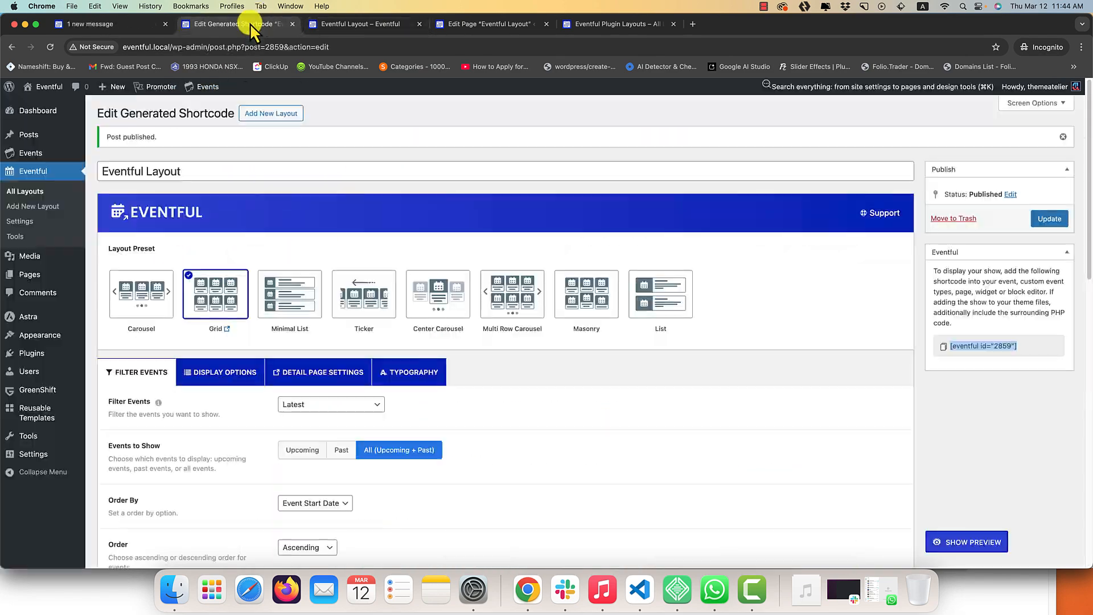
{"action": "left_click", "coordinate": [152, 291]}
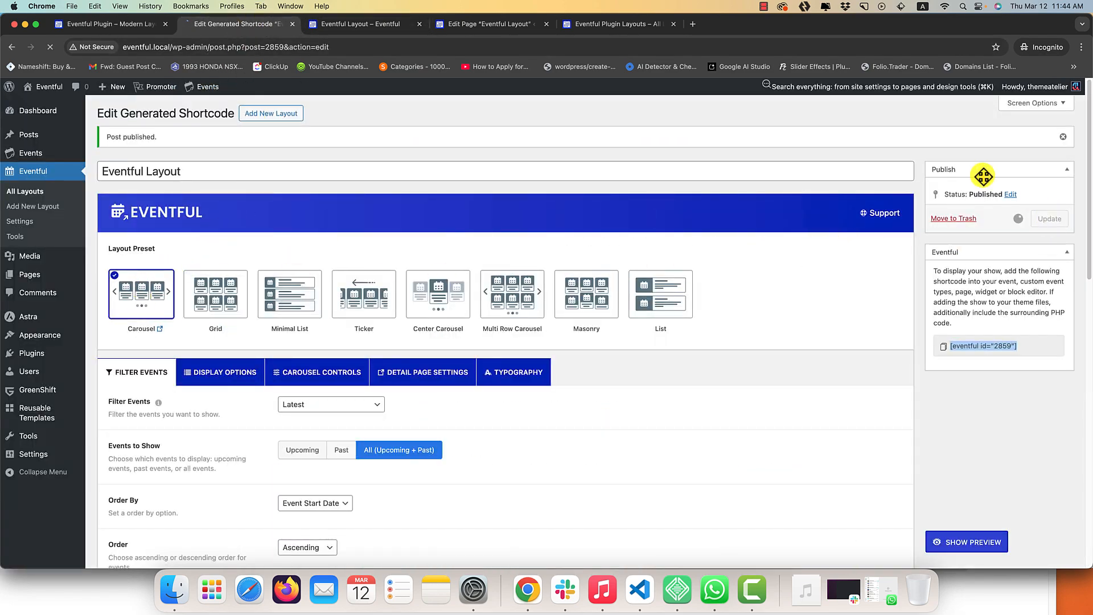
{"action": "left_click", "coordinate": [364, 25]}
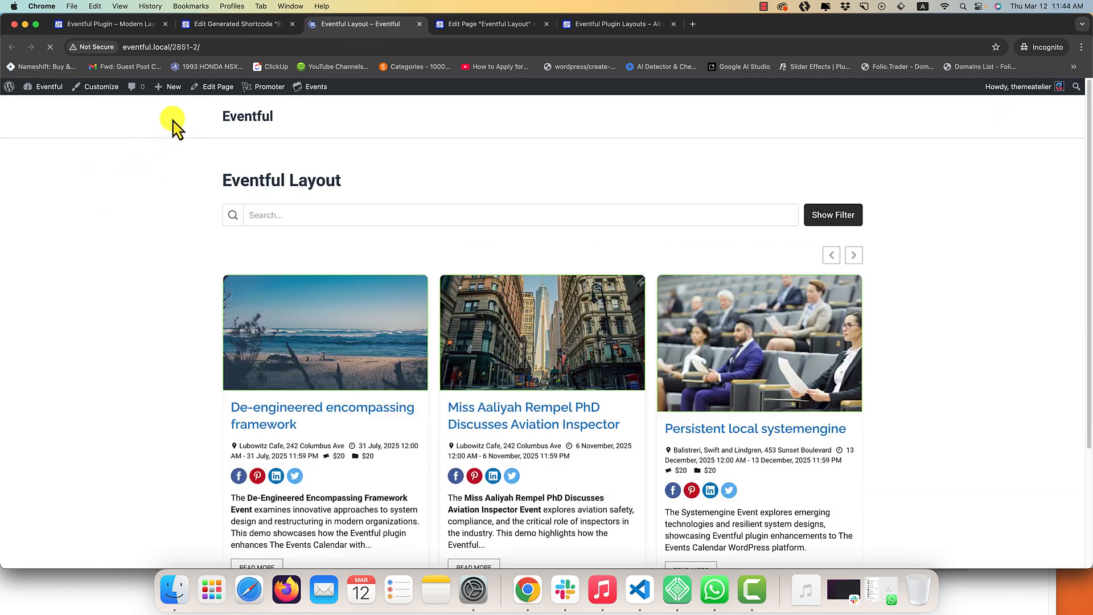
Open the Color Scheme section of the Eventful settings and review its color options.
{"action": "left_click", "coordinate": [224, 27]}
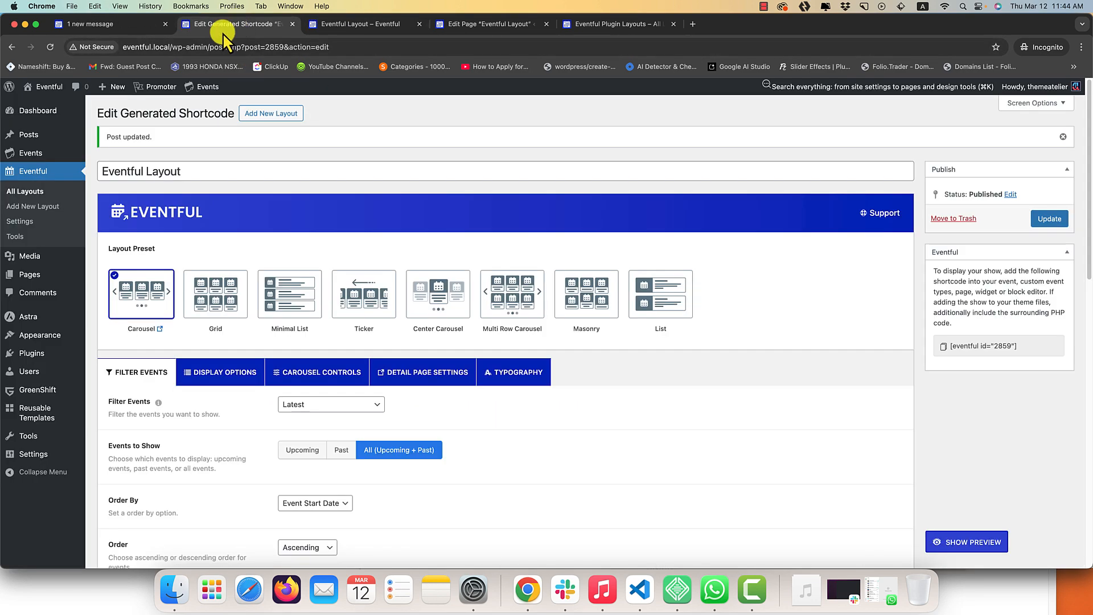
{"action": "left_click", "coordinate": [23, 220]}
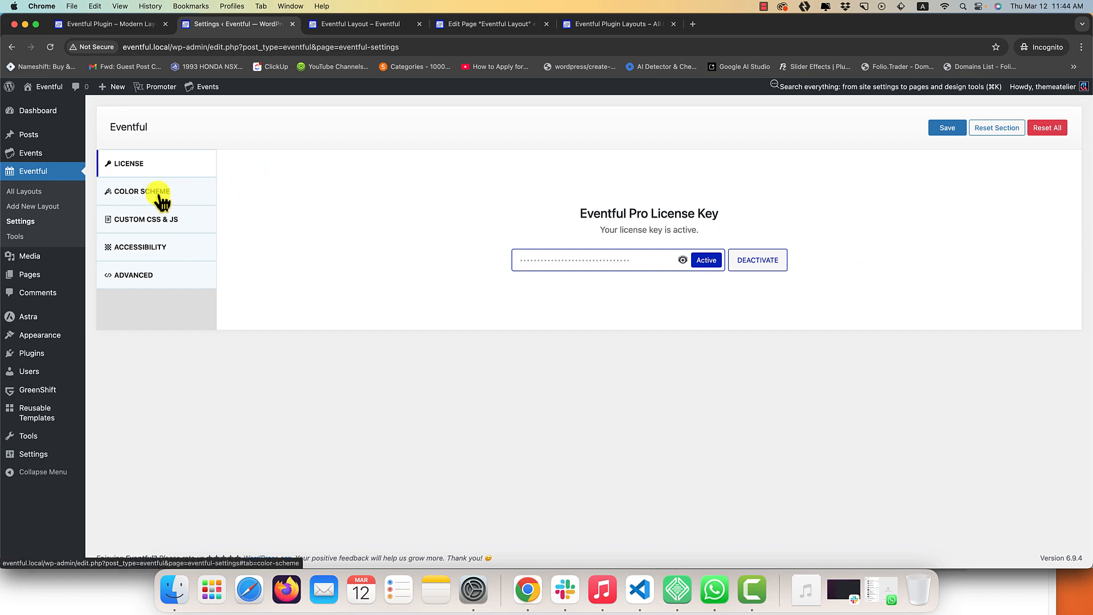
{"action": "left_click", "coordinate": [178, 196]}
{"action": "scroll", "coordinate": [268, 251], "scroll_direction": "down", "scroll_amount": 1}
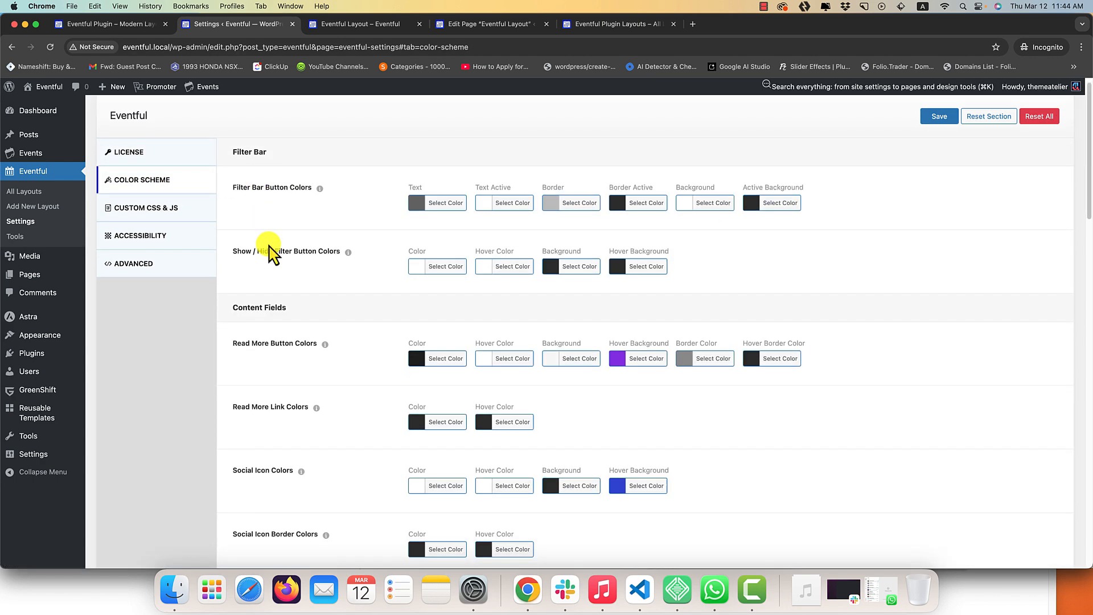
{"action": "scroll", "coordinate": [272, 391], "scroll_direction": "down", "scroll_amount": 1}
{"action": "scroll", "coordinate": [269, 366], "scroll_direction": "up", "scroll_amount": 2}
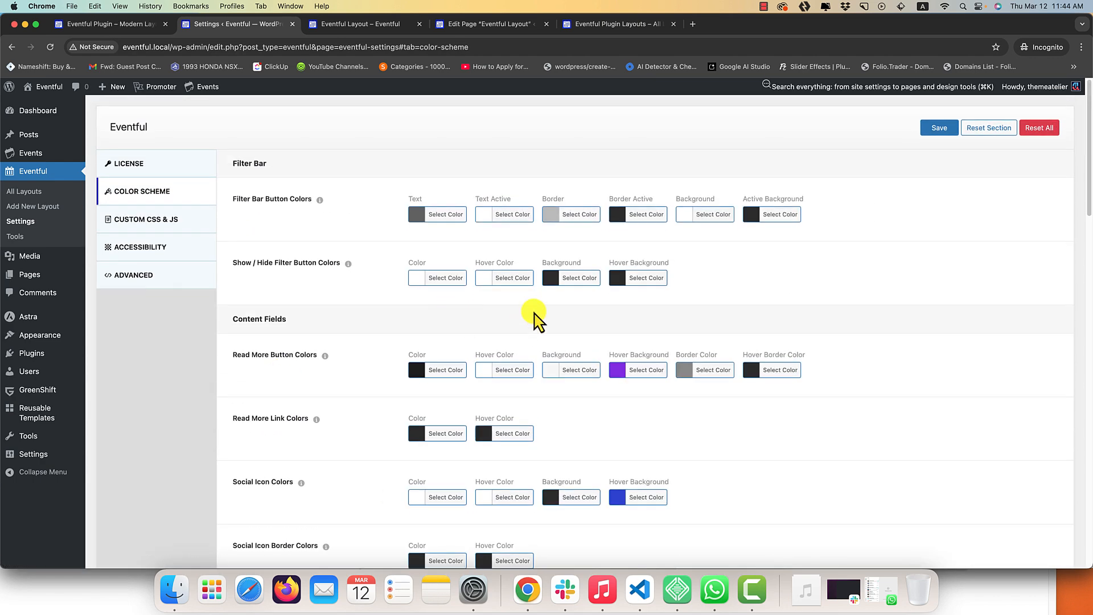
Set the Show / Hide Filter button's background to #1e73be and its hover background to purple, and save the settings.
{"action": "left_click", "coordinate": [580, 278]}
{"action": "left_click", "coordinate": [628, 400]}
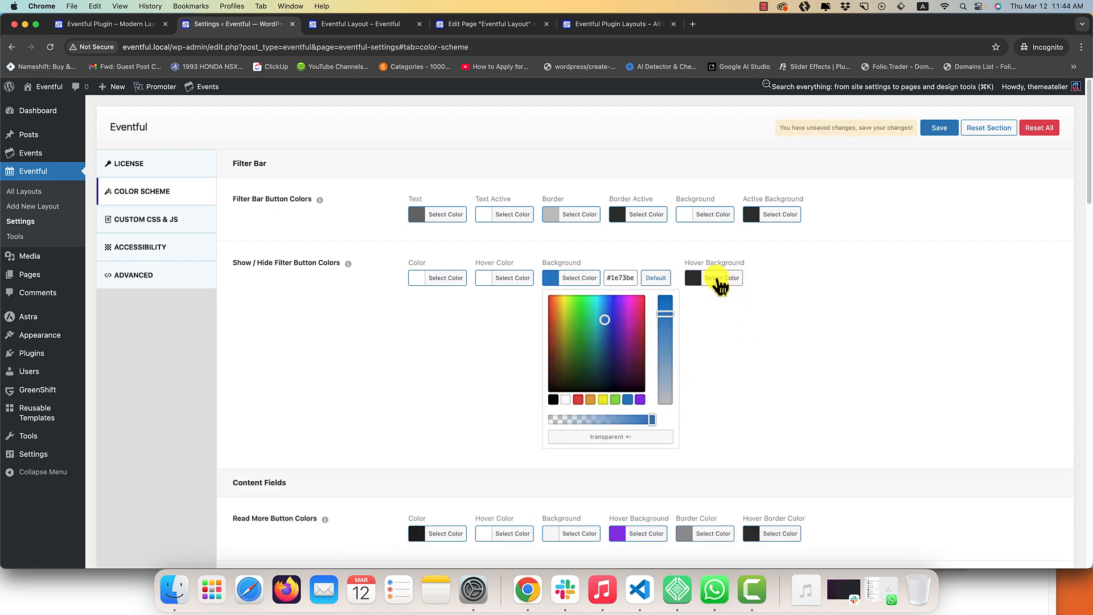
{"action": "left_click", "coordinate": [720, 279]}
{"action": "left_click", "coordinate": [706, 399]}
{"action": "left_click", "coordinate": [764, 336]}
{"action": "left_click", "coordinate": [939, 127]}
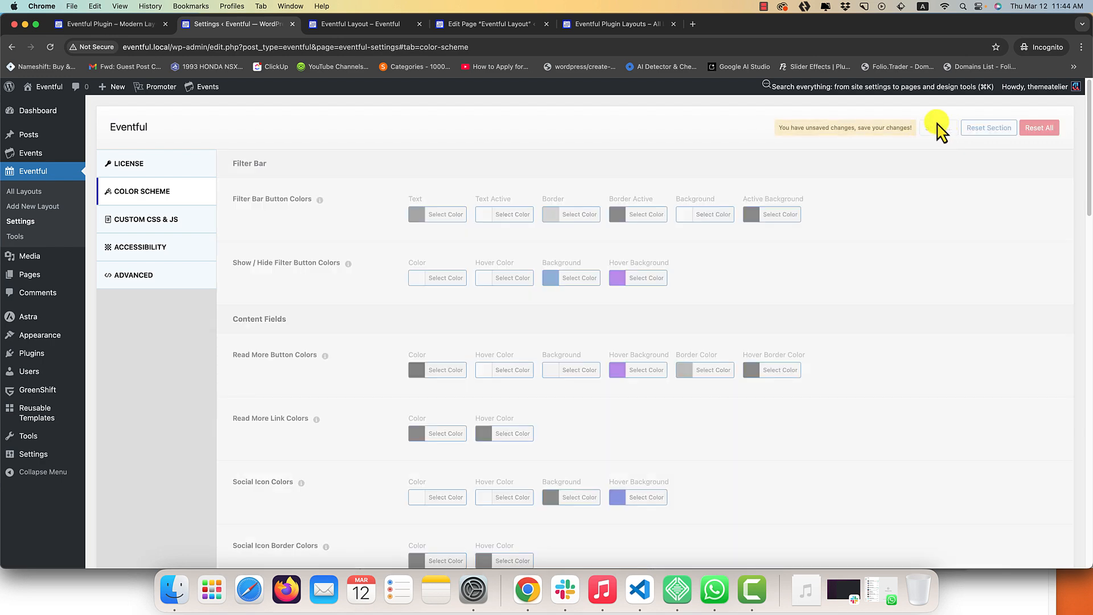
Reload the event page and toggle its filter to check the button's normal and hover colors.
{"action": "left_click", "coordinate": [358, 23]}
{"action": "key", "text": "super+r"}
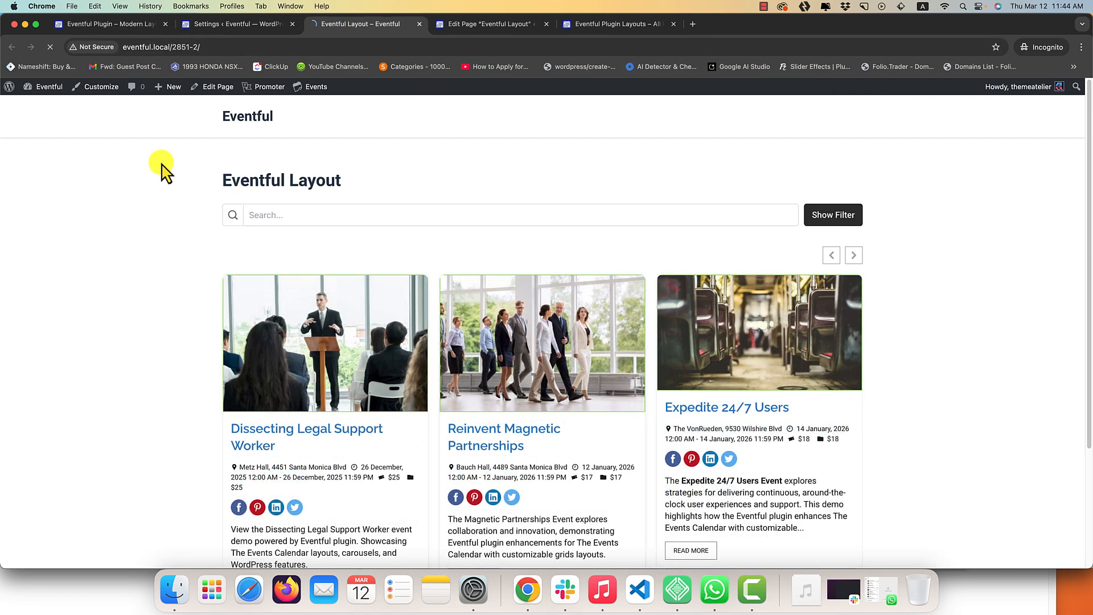
{"action": "left_click", "coordinate": [820, 219]}
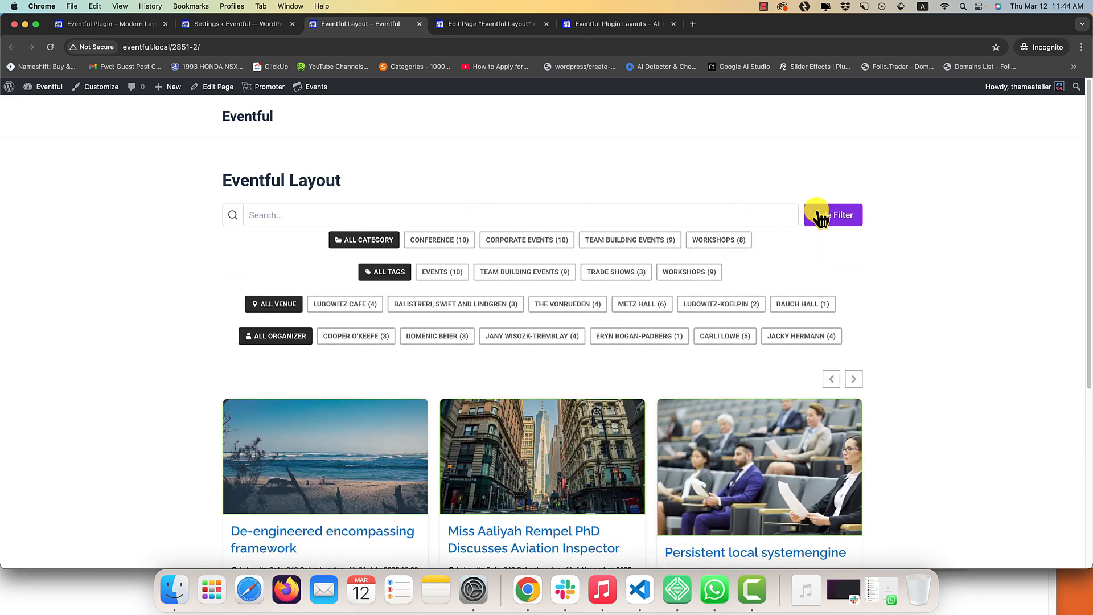
{"action": "left_click", "coordinate": [826, 225]}
{"action": "left_click", "coordinate": [827, 225]}
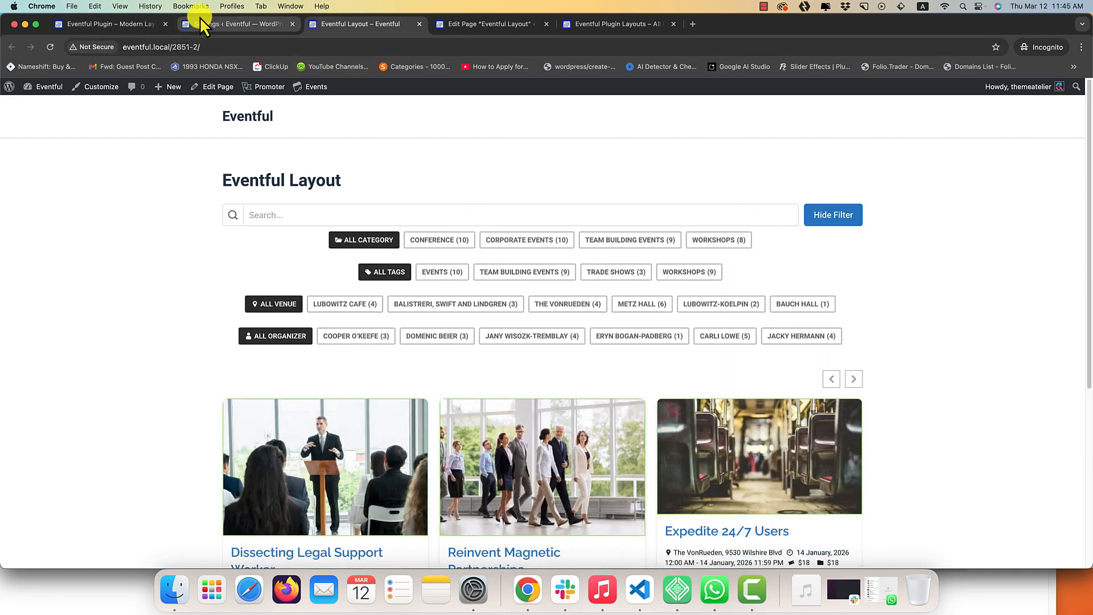
Examine the Read More button's color pickers for text, hover background, border and hover border.
{"action": "left_click", "coordinate": [200, 20]}
{"action": "scroll", "coordinate": [336, 299], "scroll_direction": "down", "scroll_amount": 3}
{"action": "left_click", "coordinate": [452, 277]}
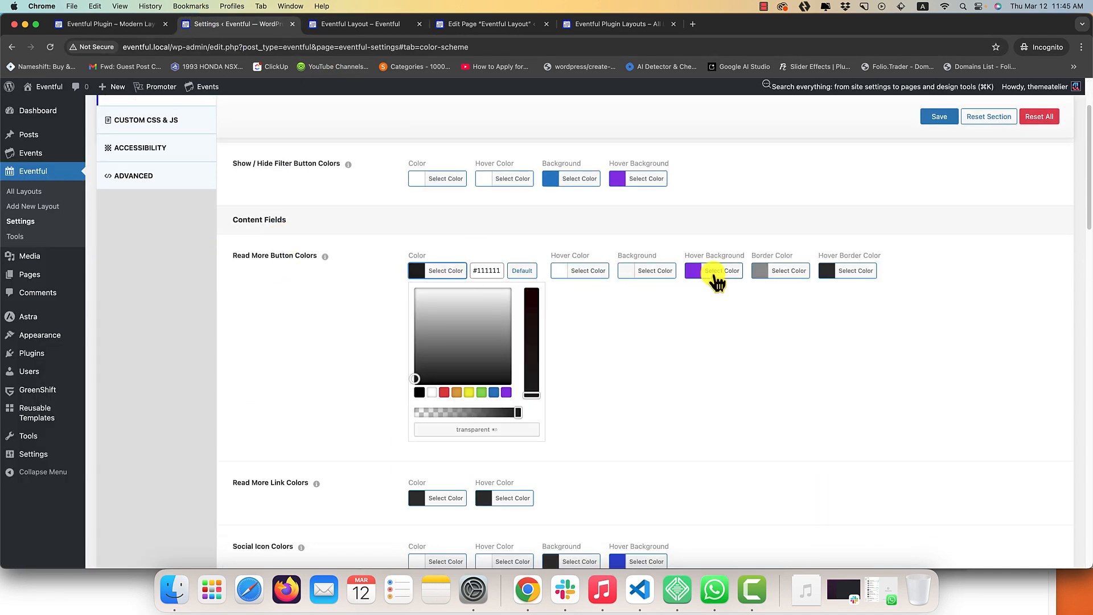
{"action": "left_click", "coordinate": [715, 277]}
{"action": "left_click", "coordinate": [788, 275]}
{"action": "left_click", "coordinate": [854, 273]}
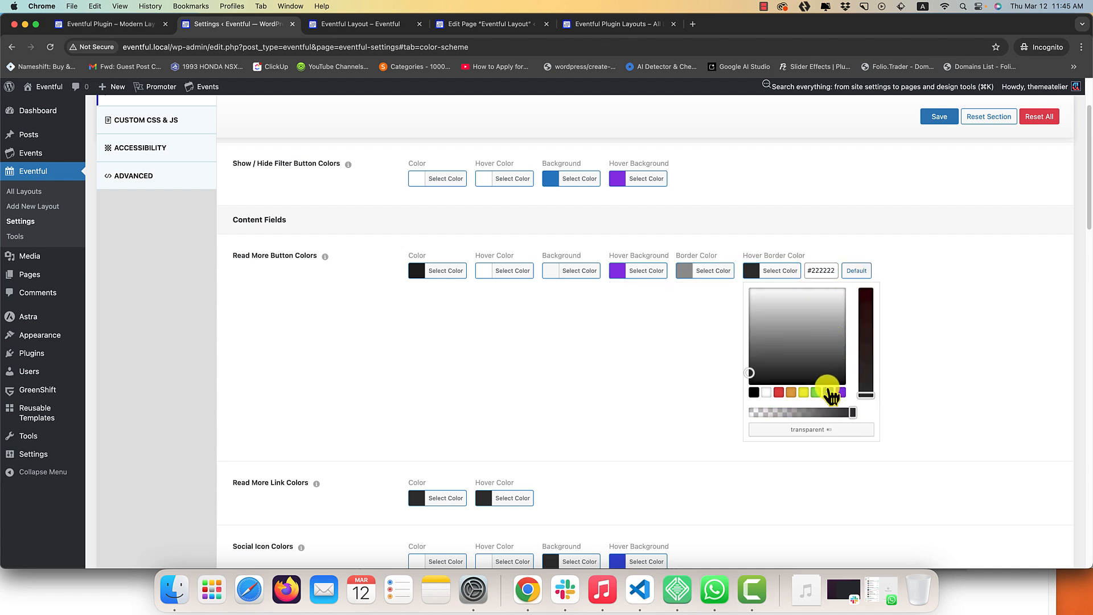
{"action": "left_click", "coordinate": [951, 341]}
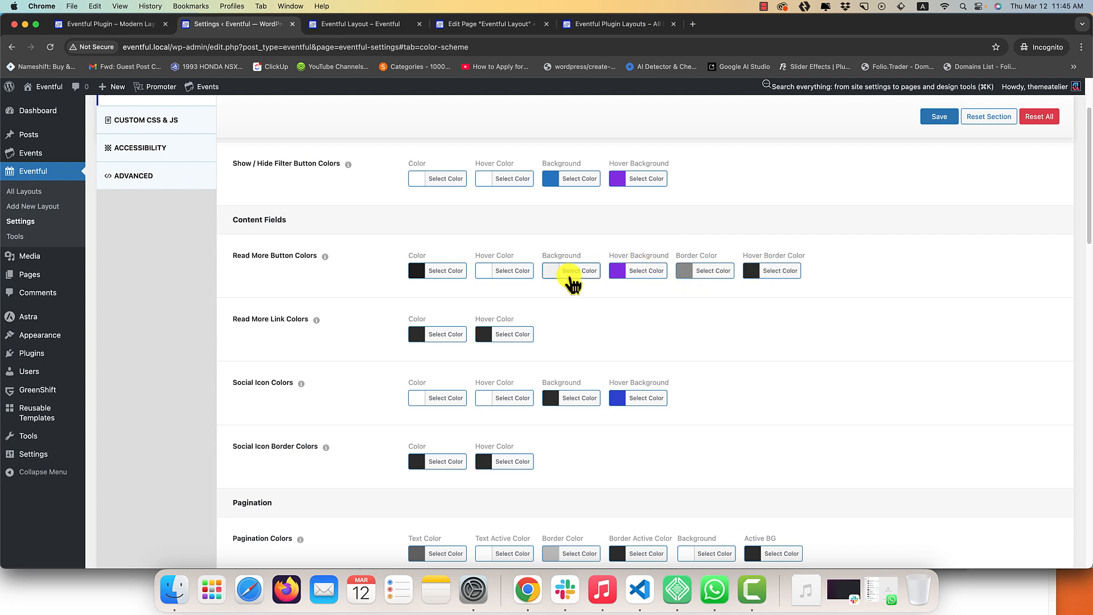
Set the Read More button's background color to #1e73be.
{"action": "left_click", "coordinate": [564, 273]}
{"action": "left_click", "coordinate": [628, 393]}
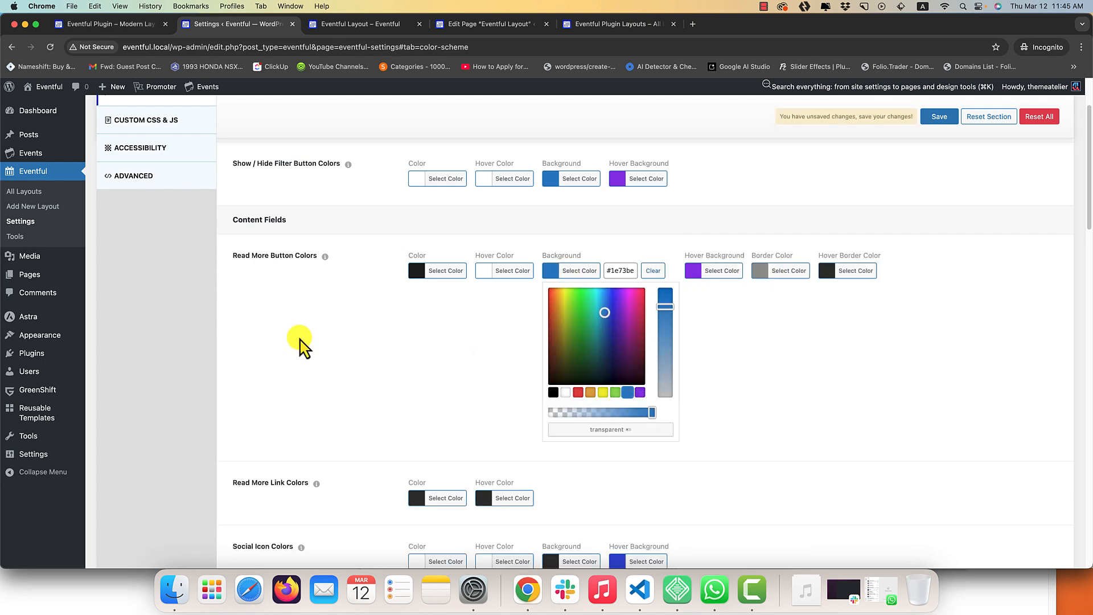
{"action": "left_click", "coordinate": [298, 336]}
Look through the Custom CSS & JS and Accessibility sections of the Eventful settings.
{"action": "scroll", "coordinate": [163, 317], "scroll_direction": "up", "scroll_amount": 2}
{"action": "left_click", "coordinate": [153, 221]}
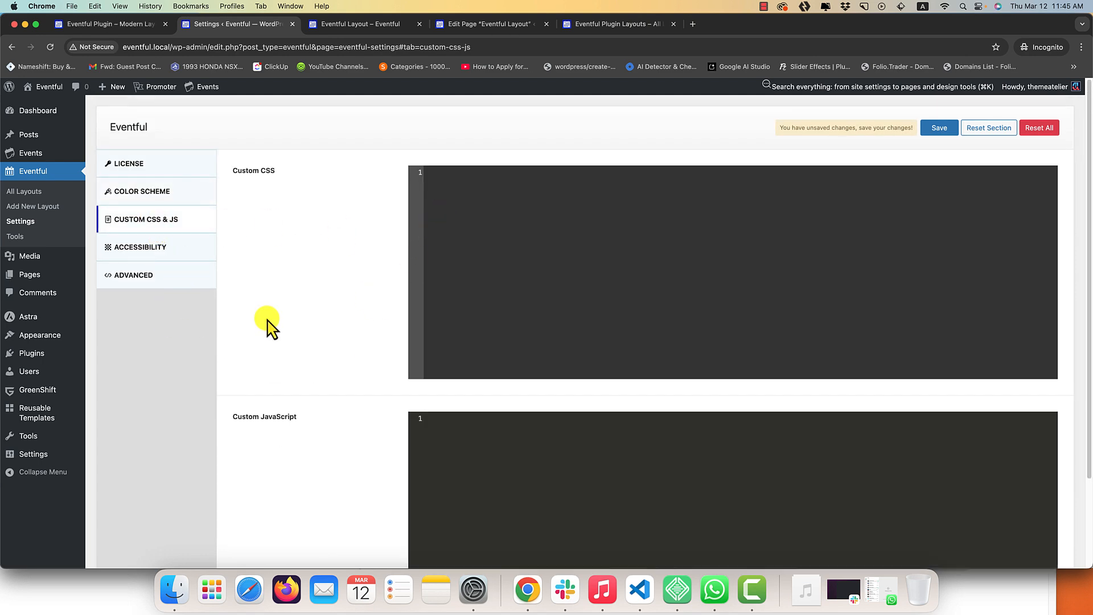
{"action": "left_click", "coordinate": [151, 249]}
{"action": "left_click", "coordinate": [173, 223]}
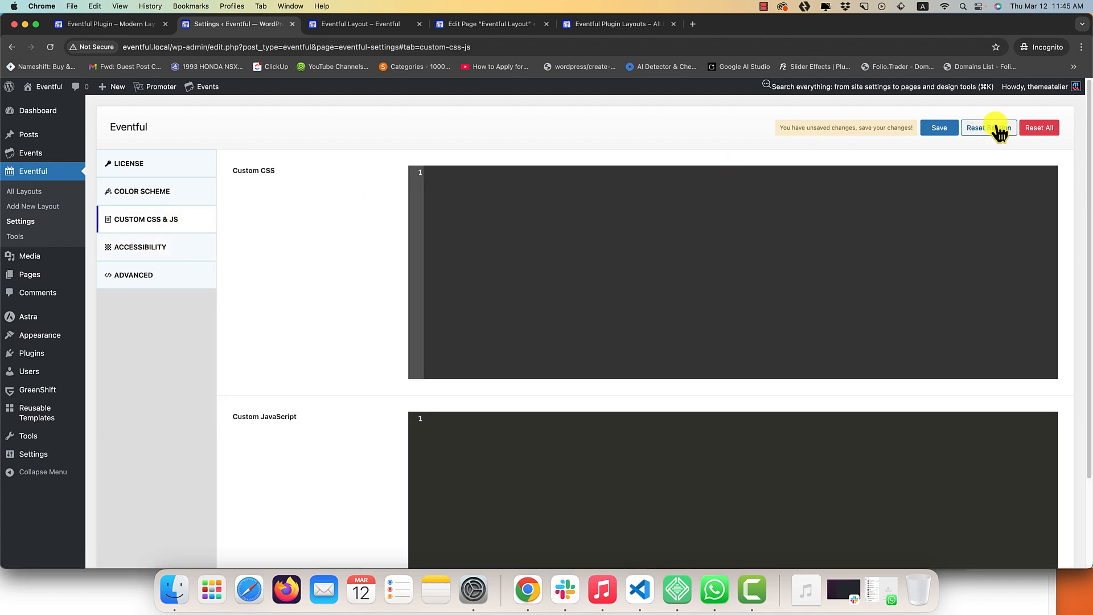
Save the Eventful settings and look over the Custom CSS and Custom JavaScript editors.
{"action": "left_click", "coordinate": [936, 130]}
{"action": "scroll", "coordinate": [578, 284], "scroll_direction": "down", "scroll_amount": 3}
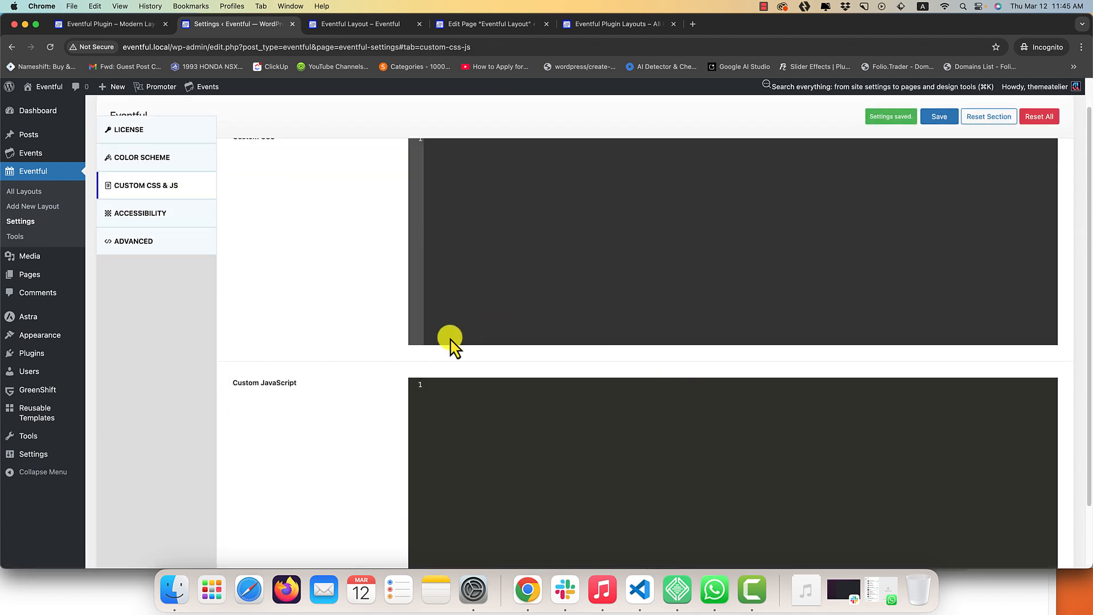
{"action": "scroll", "coordinate": [277, 299], "scroll_direction": "up", "scroll_amount": 3}
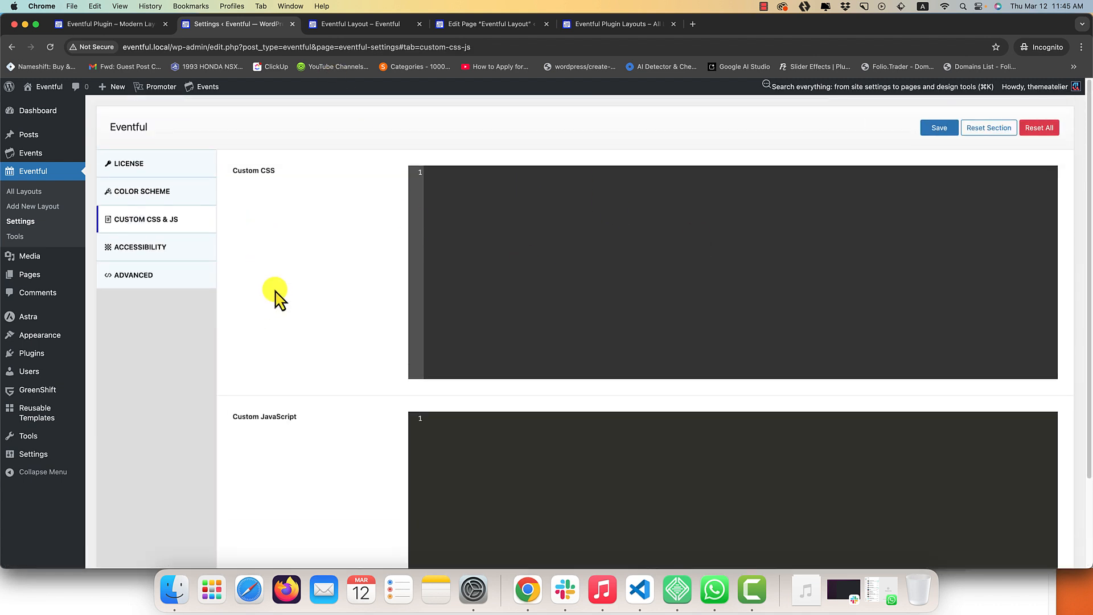
Review the Accessibility settings, switching Carousel Accessibility off and back on.
{"action": "left_click", "coordinate": [158, 261]}
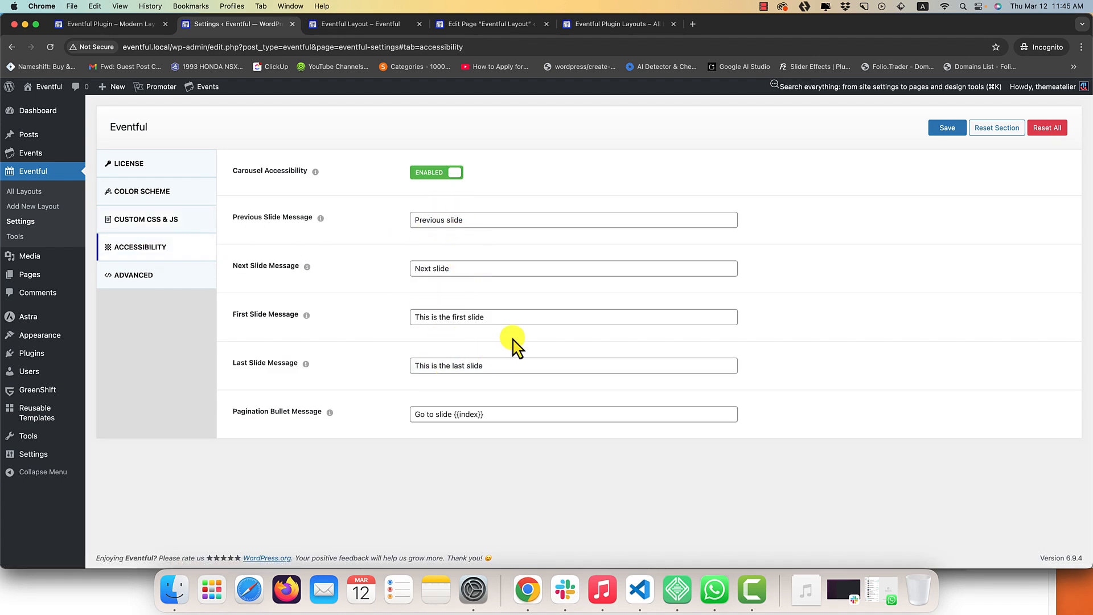
{"action": "left_click_drag", "start_coordinate": [520, 320], "coordinate": [387, 311]}
{"action": "left_click", "coordinate": [382, 244]}
{"action": "left_click", "coordinate": [429, 175]}
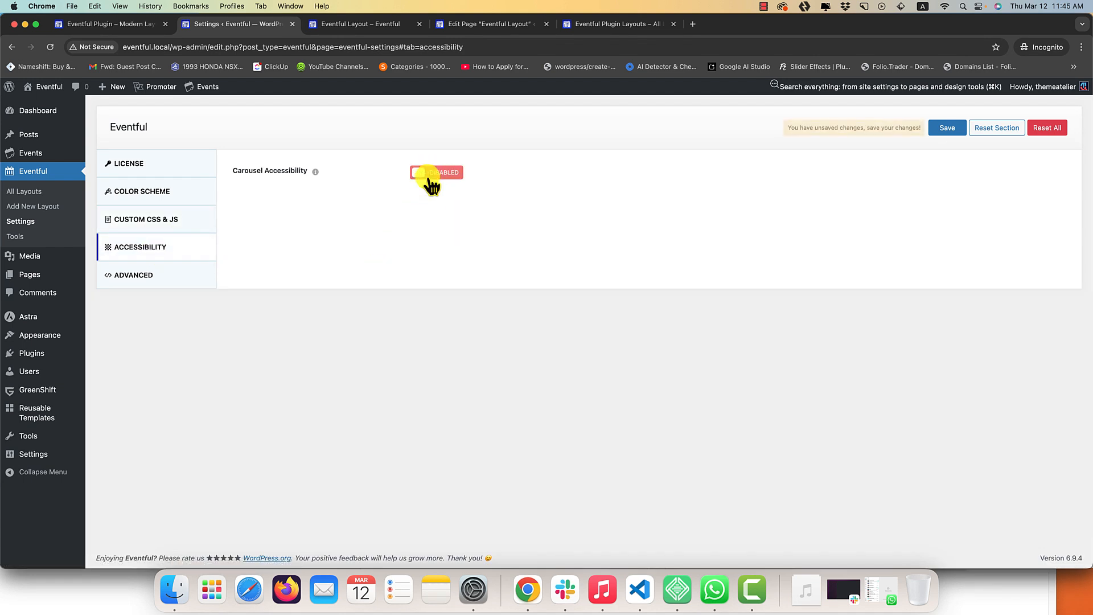
{"action": "left_click", "coordinate": [430, 174]}
Review the Advanced section's enqueue options for the Swiper JS and CSS files and save the settings.
{"action": "left_click", "coordinate": [179, 283]}
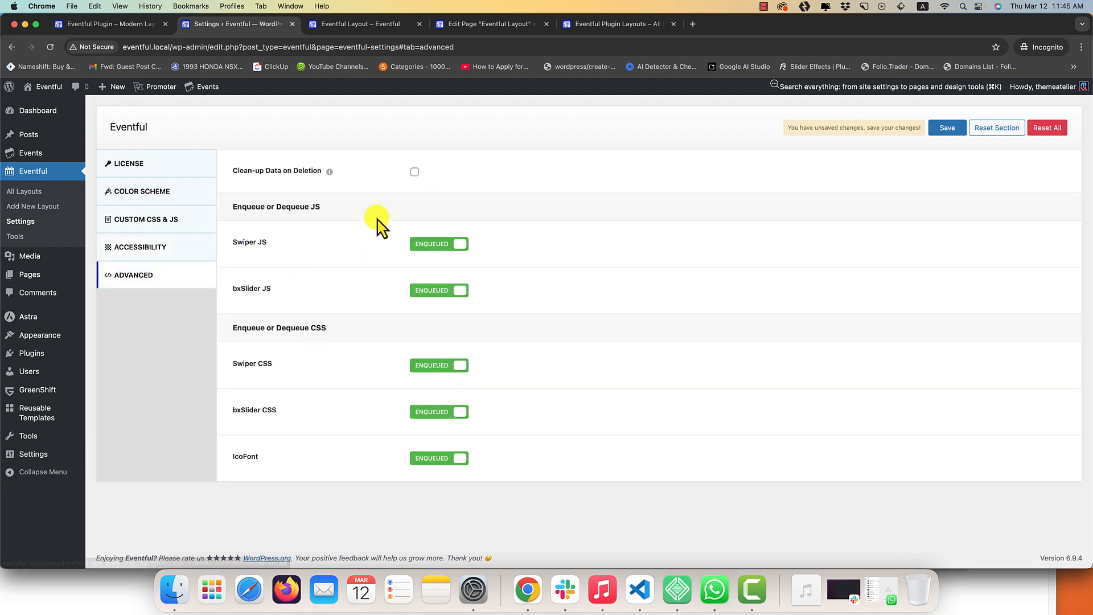
{"action": "left_click", "coordinate": [438, 246]}
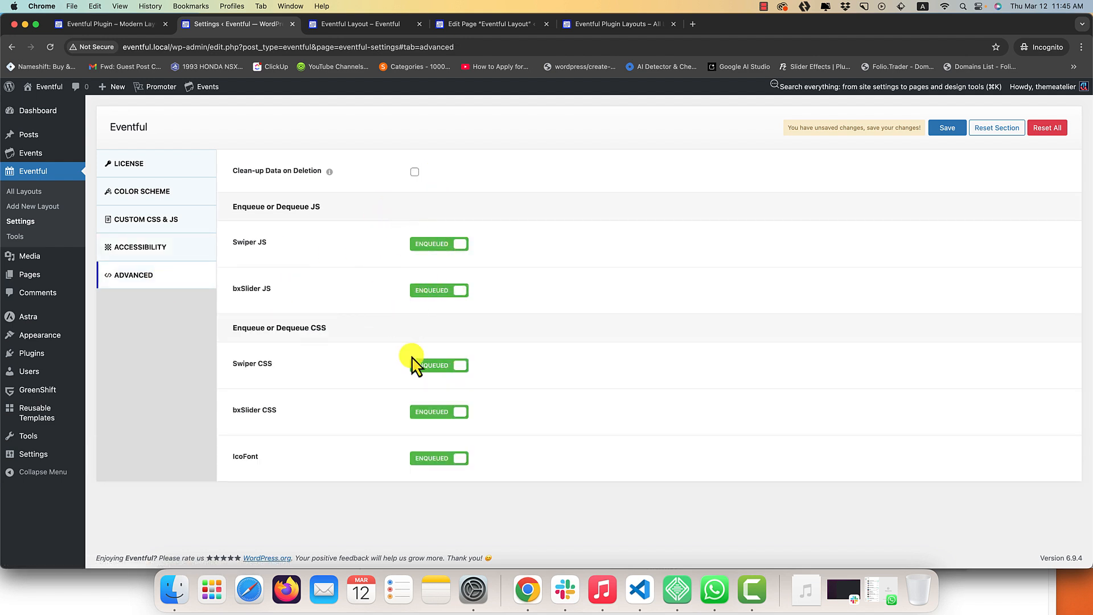
{"action": "left_click", "coordinate": [444, 367]}
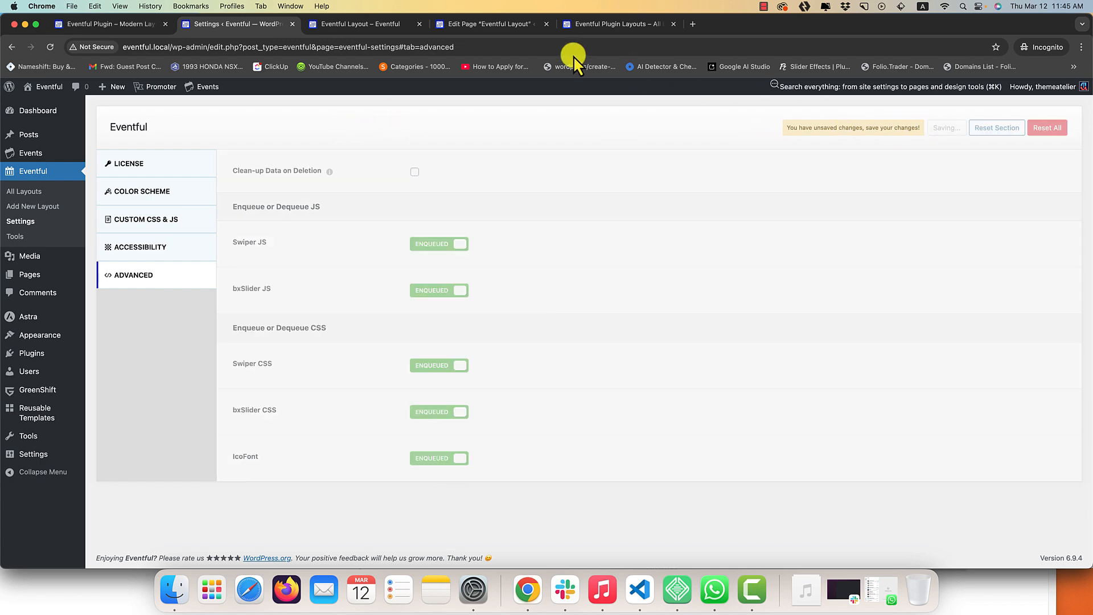
Reload the published Eventful Layout page to check it with the saved settings.
{"action": "left_click", "coordinate": [380, 24]}
{"action": "right_click", "coordinate": [381, 123]}
{"action": "left_click", "coordinate": [408, 155]}
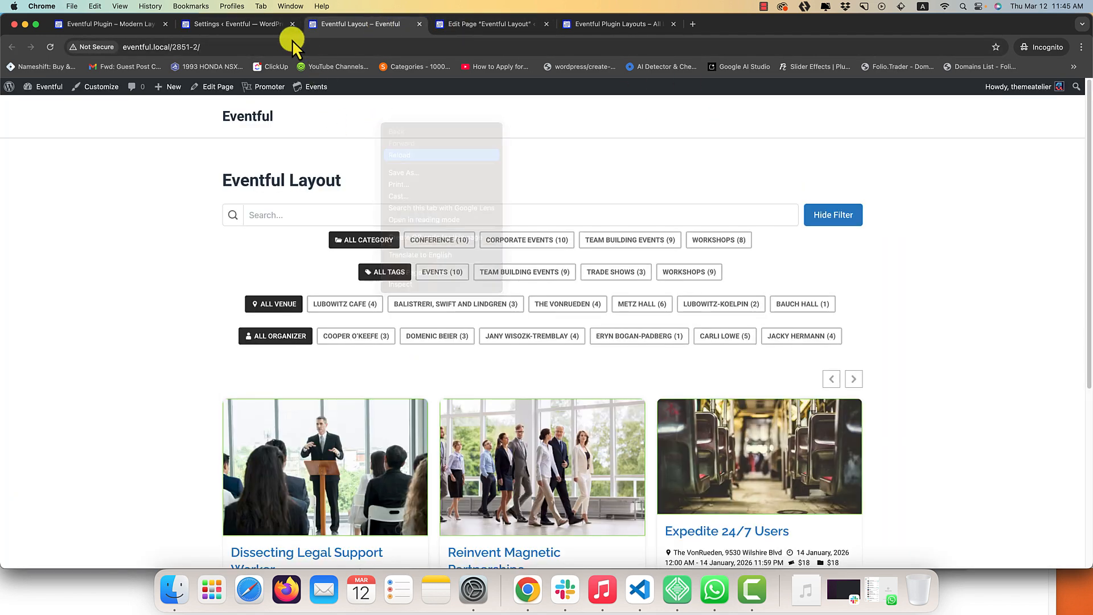
Load the Eventful Tools page and look over the events on the published layout page meanwhile.
{"action": "left_click", "coordinate": [227, 22]}
{"action": "left_click", "coordinate": [8, 234]}
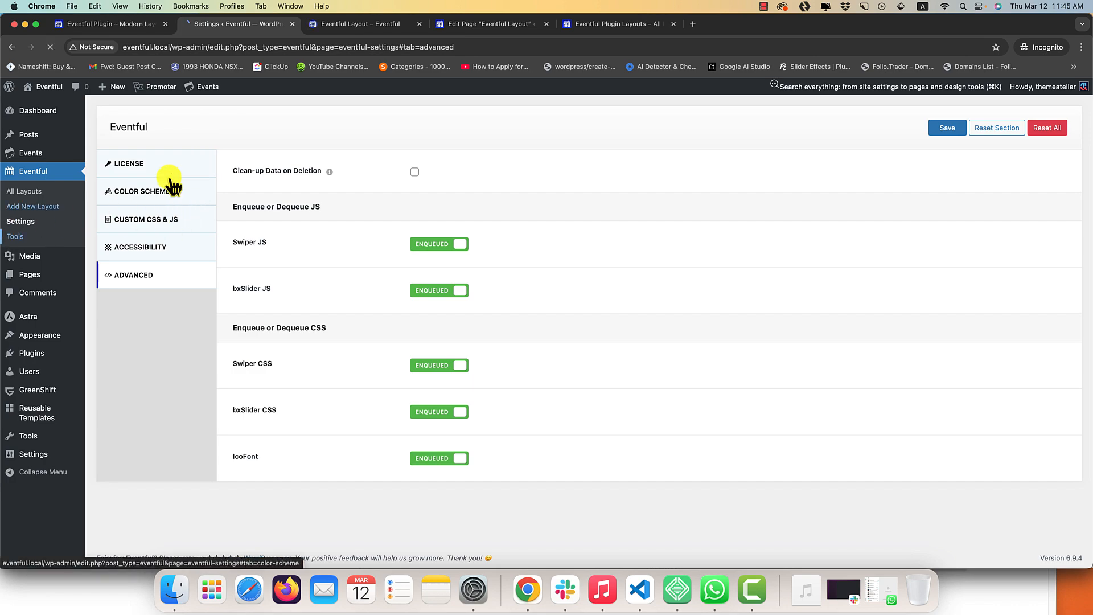
{"action": "left_click", "coordinate": [356, 25]}
{"action": "scroll", "coordinate": [187, 239], "scroll_direction": "down", "scroll_amount": 2}
{"action": "scroll", "coordinate": [183, 237], "scroll_direction": "down", "scroll_amount": 3}
{"action": "scroll", "coordinate": [183, 237], "scroll_direction": "up", "scroll_amount": 5}
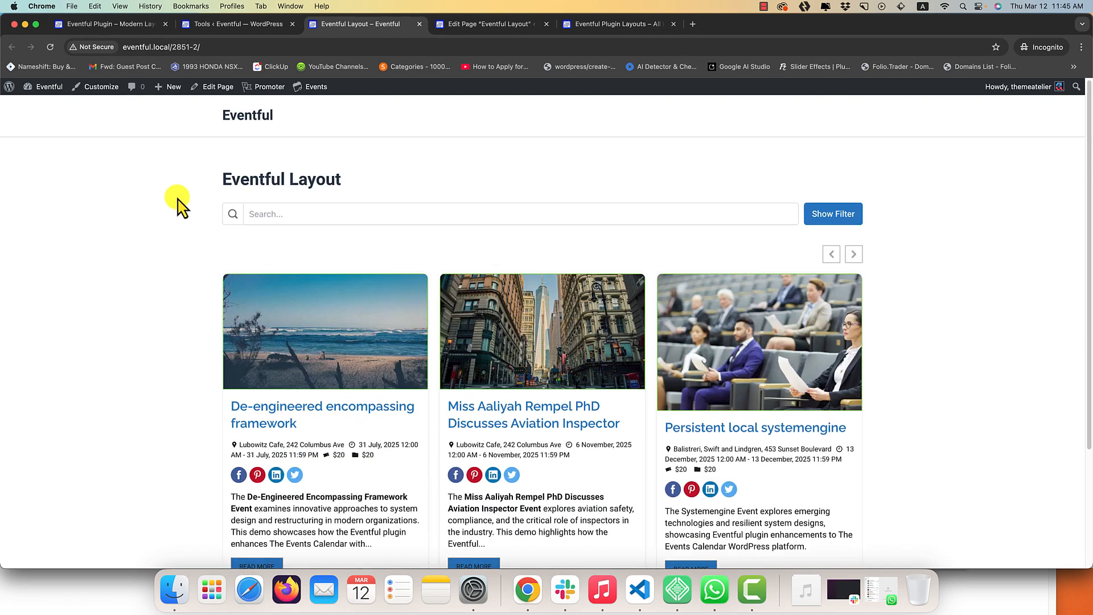
Review the Tools export choices, selecting Selected Eventful Views (Shortcodes) and examining its list of layouts.
{"action": "left_click", "coordinate": [197, 7]}
{"action": "left_click", "coordinate": [145, 58]}
{"action": "left_click", "coordinate": [213, 26]}
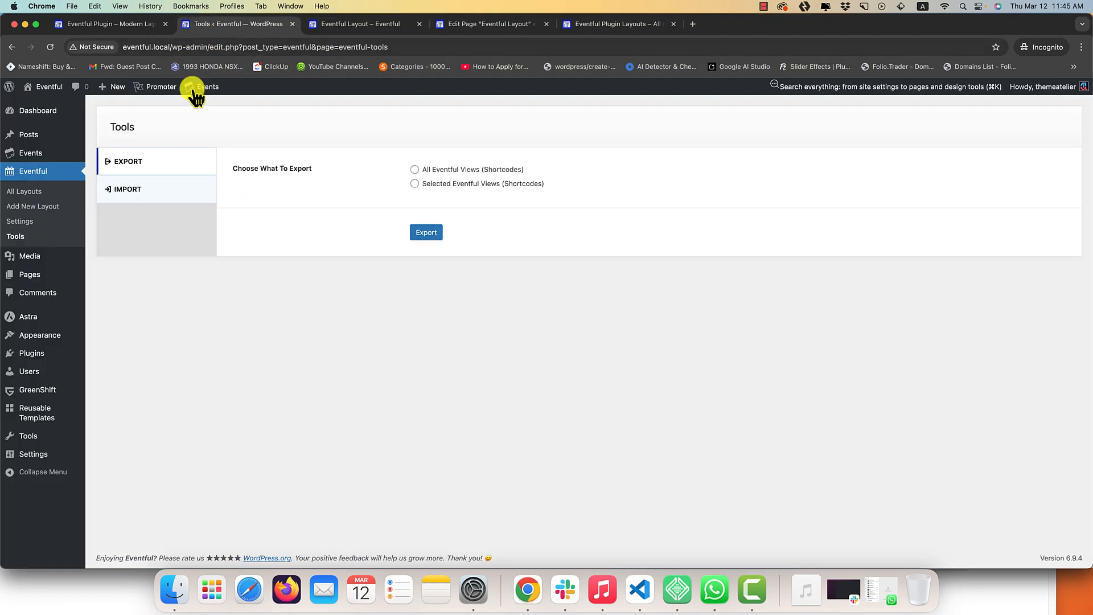
{"action": "left_click", "coordinate": [453, 169]}
{"action": "left_click", "coordinate": [447, 183]}
{"action": "left_click", "coordinate": [444, 232]}
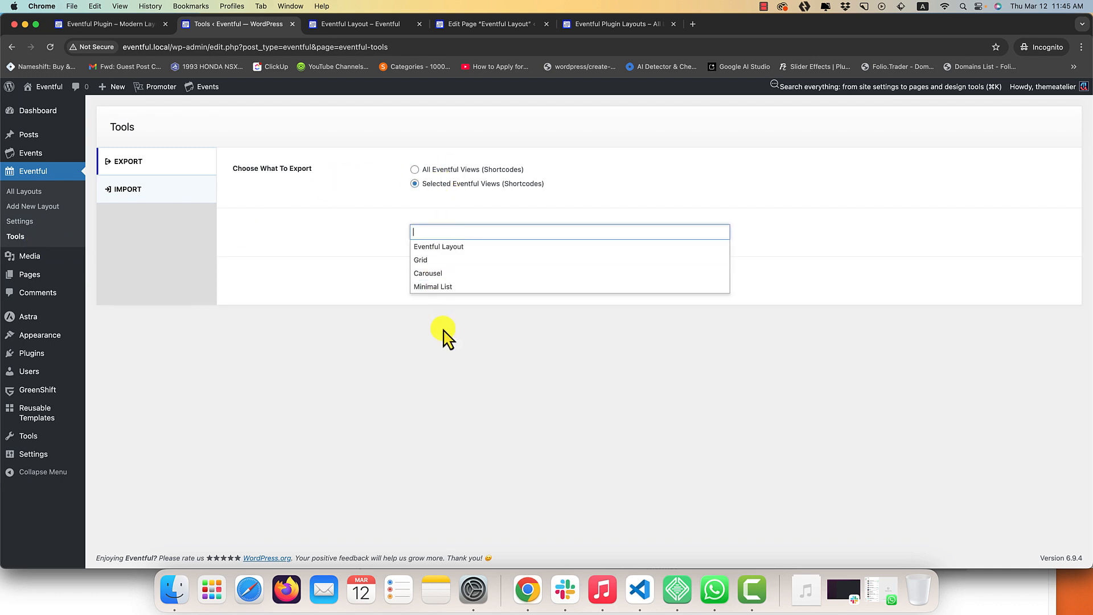
{"action": "left_click", "coordinate": [453, 246]}
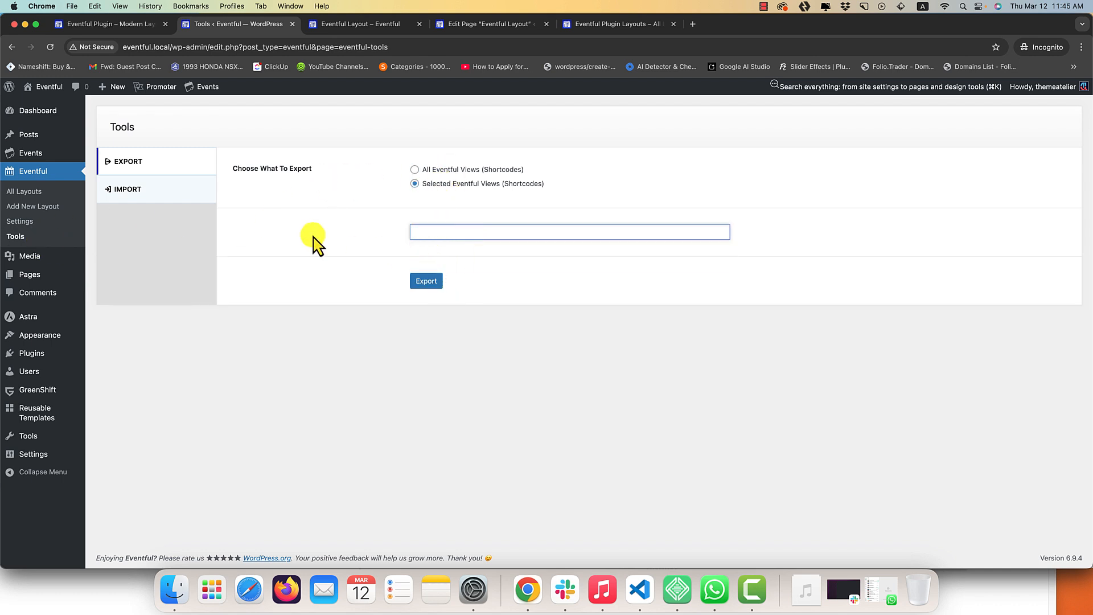
View the JSON import option, then close the Tools page and discard its unsaved changes.
{"action": "left_click", "coordinate": [153, 189]}
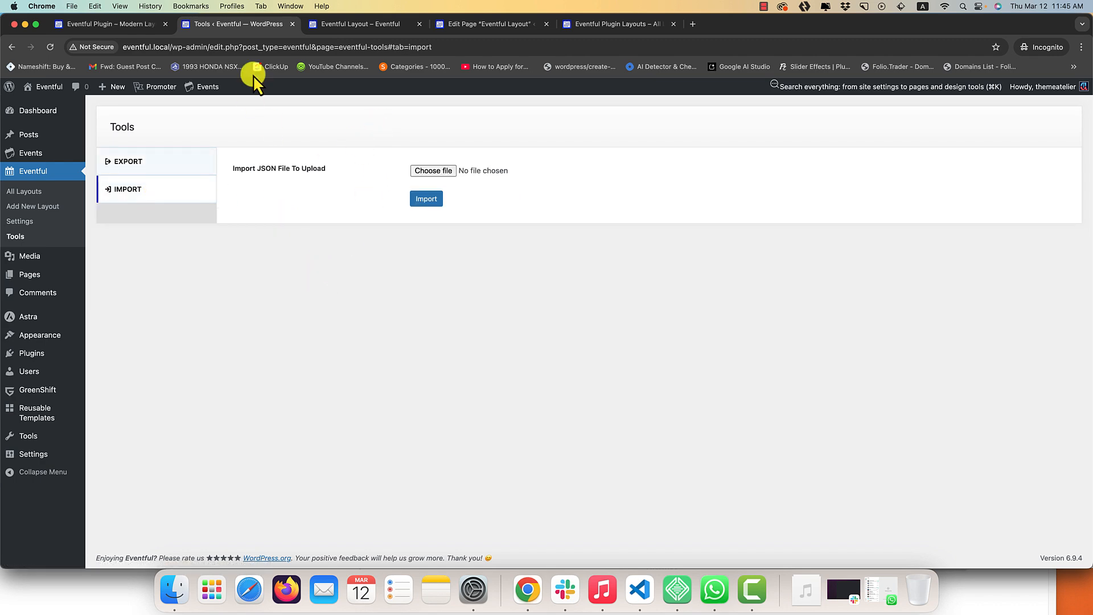
{"action": "middle_click", "coordinate": [256, 24]}
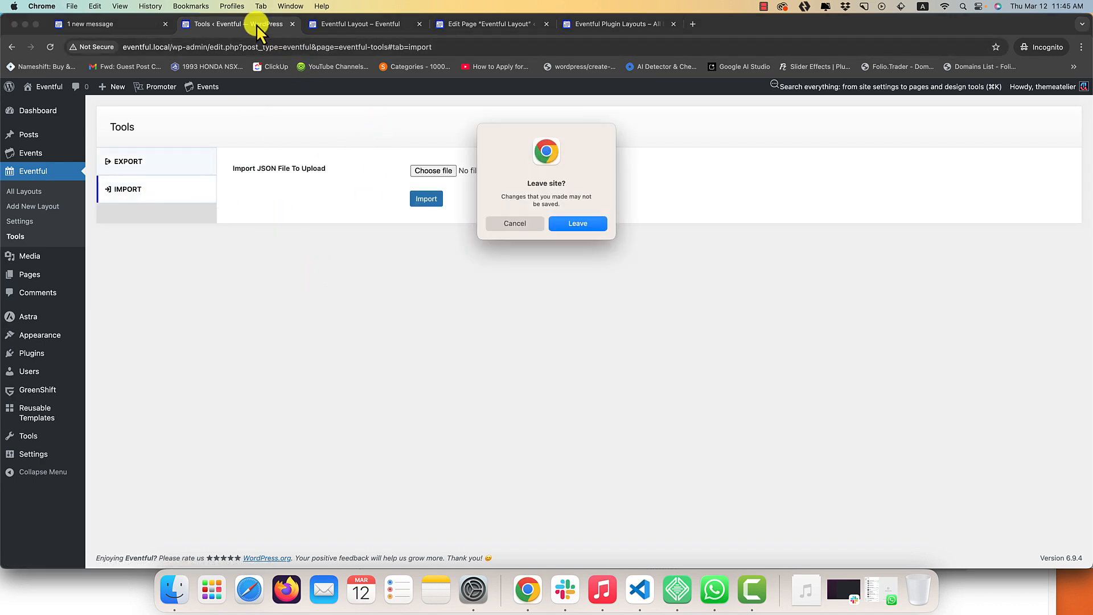
{"action": "left_click", "coordinate": [577, 222]}
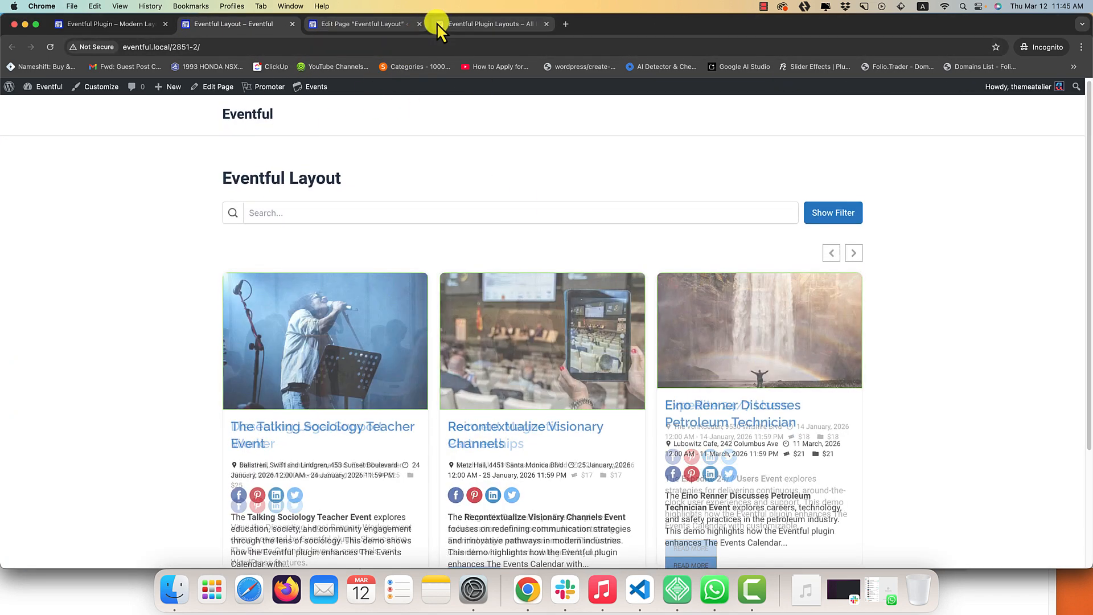
Browse the Eventful website's layouts and demos page, examining its carousel, grid, list and masonry examples.
{"action": "left_click", "coordinate": [436, 22]}
{"action": "scroll", "coordinate": [194, 244], "scroll_direction": "down", "scroll_amount": 10}
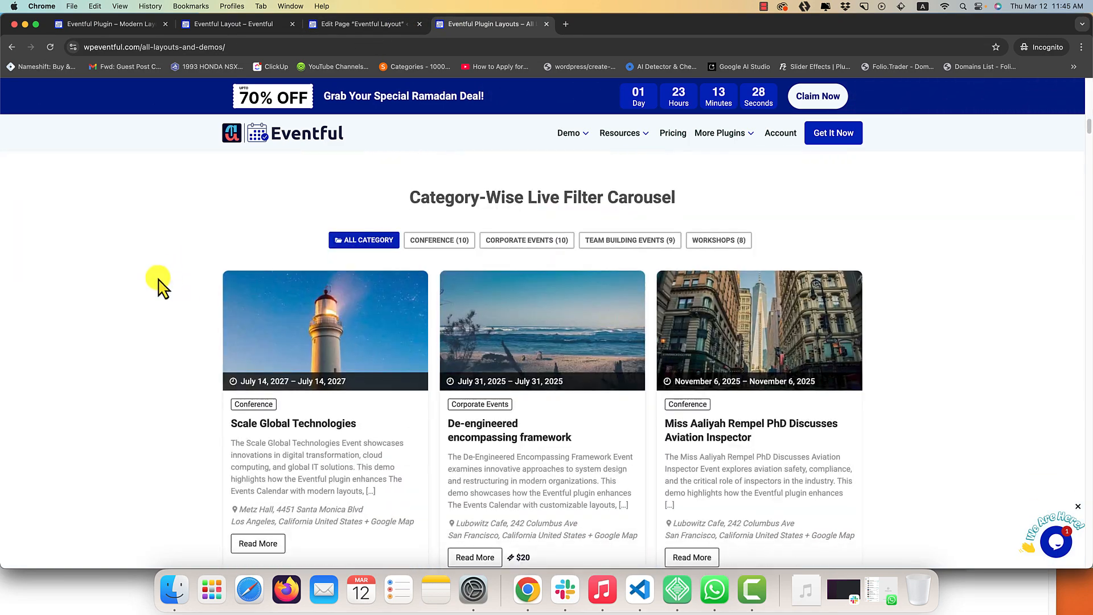
{"action": "scroll", "coordinate": [171, 283], "scroll_direction": "down", "scroll_amount": 10}
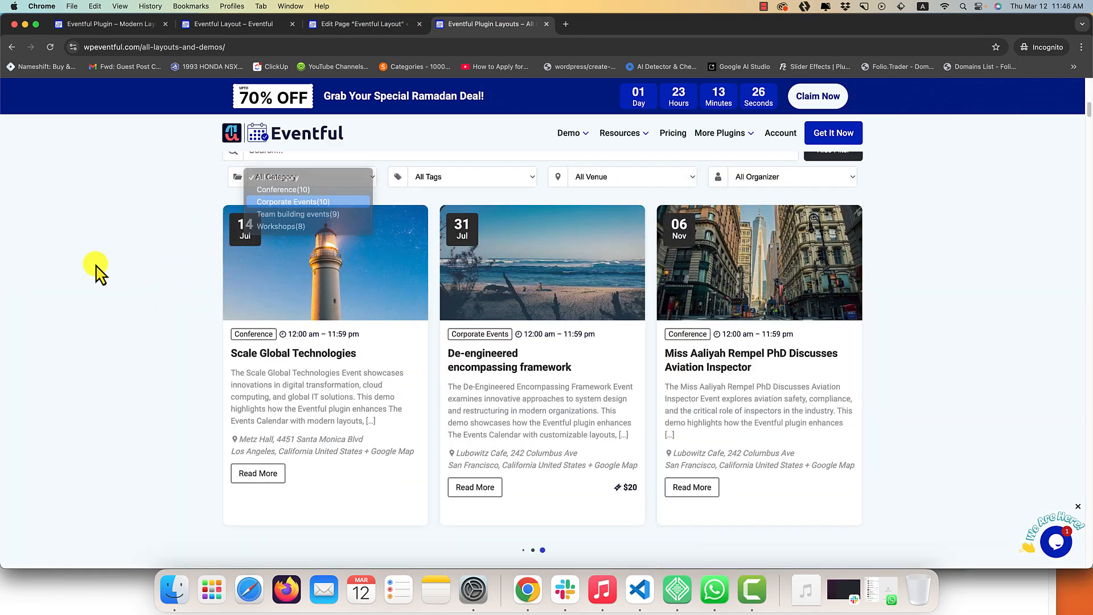
{"action": "scroll", "coordinate": [110, 305], "scroll_direction": "down", "scroll_amount": 6}
{"action": "scroll", "coordinate": [118, 326], "scroll_direction": "down", "scroll_amount": 20}
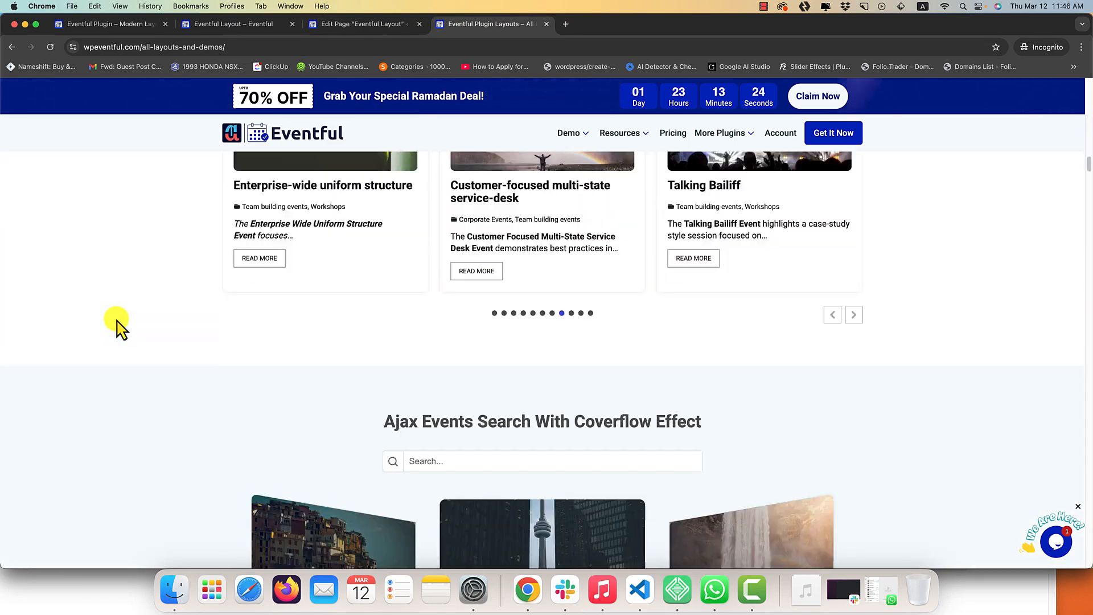
{"action": "scroll", "coordinate": [118, 326], "scroll_direction": "down", "scroll_amount": 20}
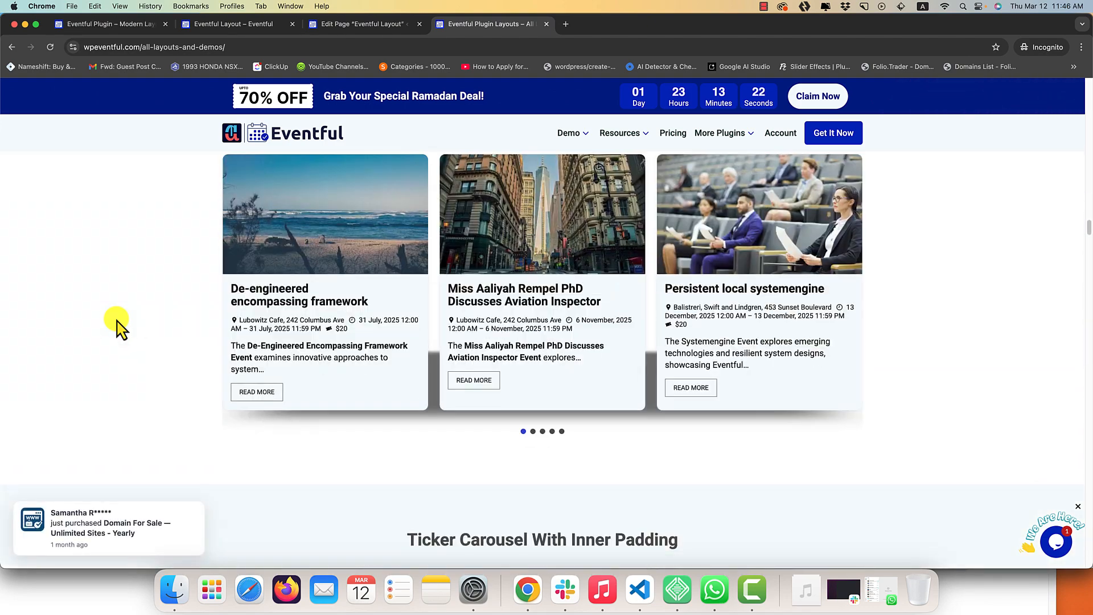
{"action": "scroll", "coordinate": [118, 326], "scroll_direction": "down", "scroll_amount": 20}
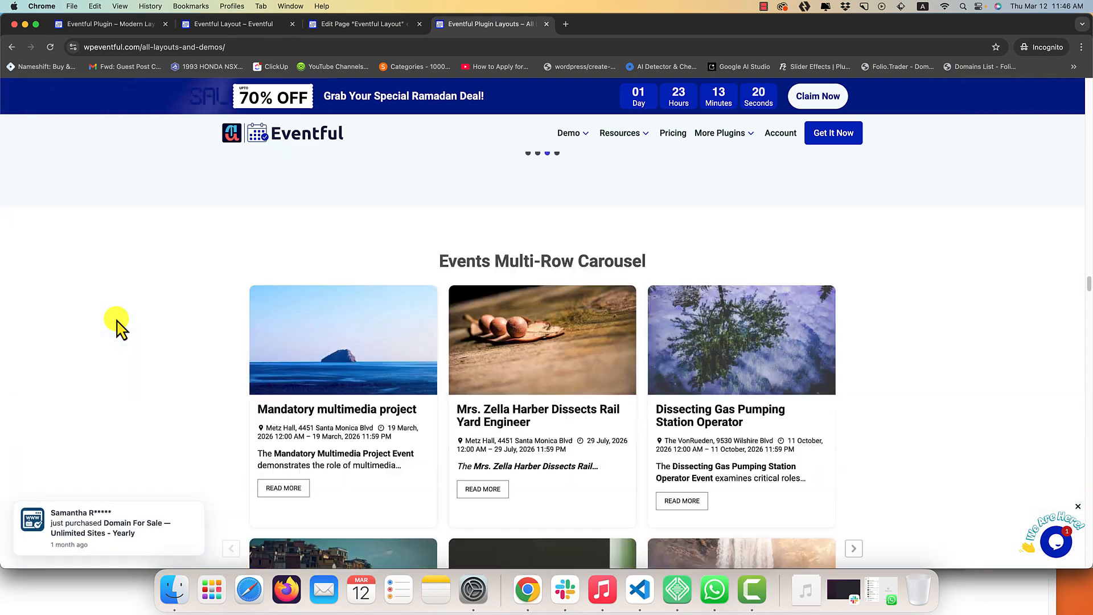
{"action": "scroll", "coordinate": [118, 325], "scroll_direction": "down", "scroll_amount": 20}
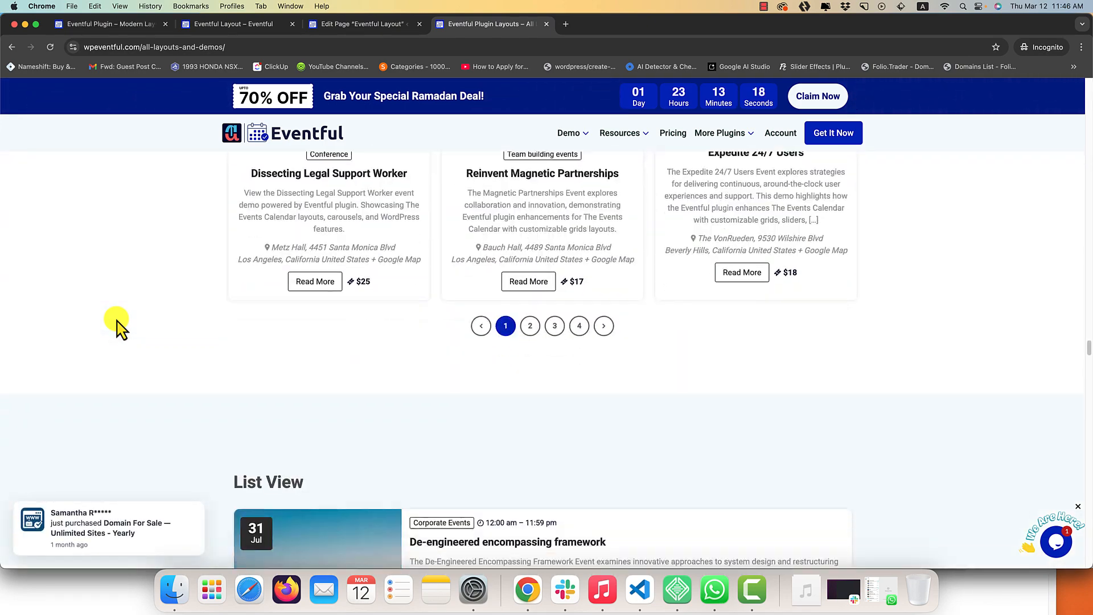
{"action": "scroll", "coordinate": [118, 325], "scroll_direction": "down", "scroll_amount": 20}
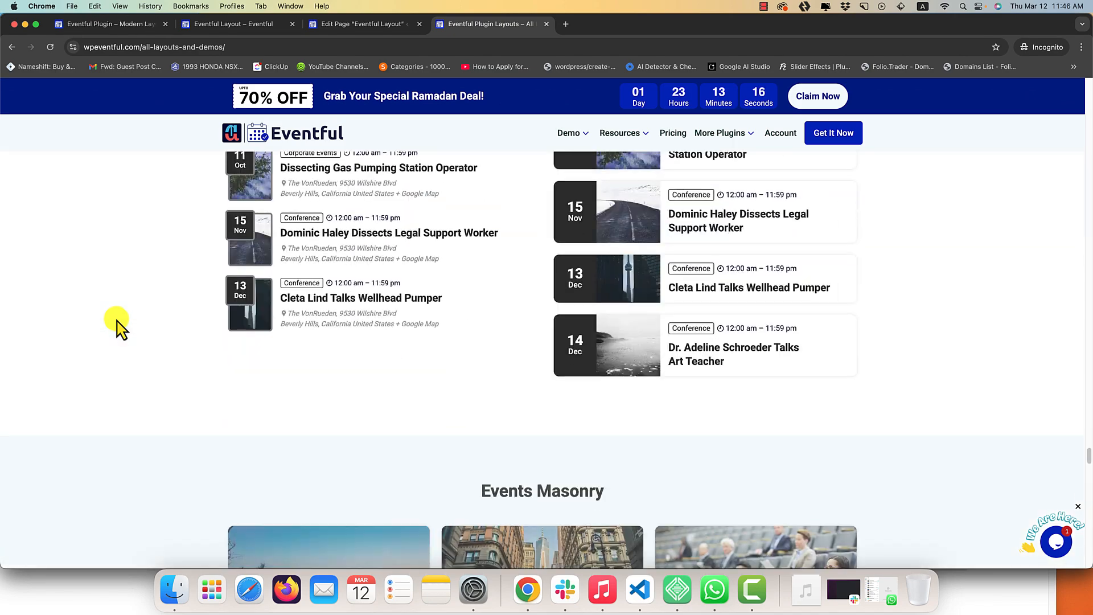
{"action": "scroll", "coordinate": [118, 326], "scroll_direction": "down", "scroll_amount": 20}
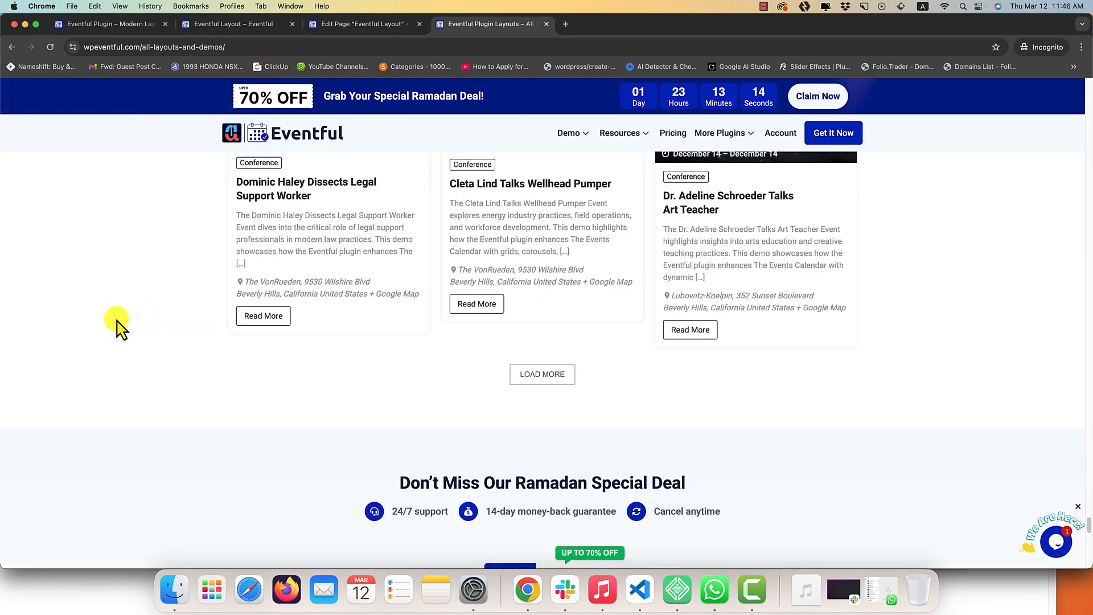
{"action": "scroll", "coordinate": [118, 326], "scroll_direction": "up", "scroll_amount": 8}
{"action": "scroll", "coordinate": [122, 326], "scroll_direction": "up", "scroll_amount": 15}
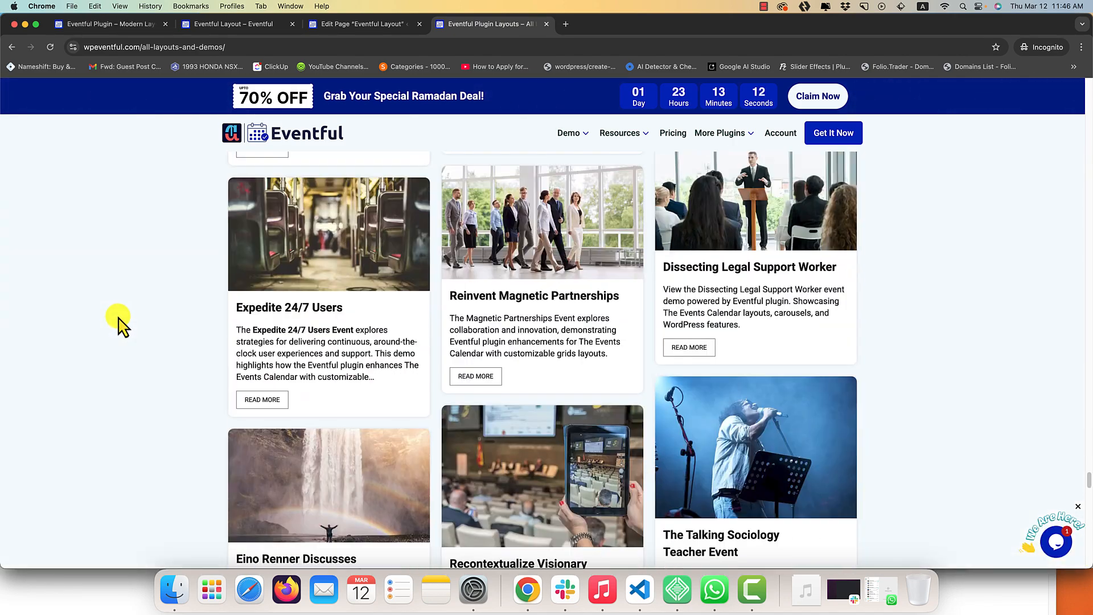